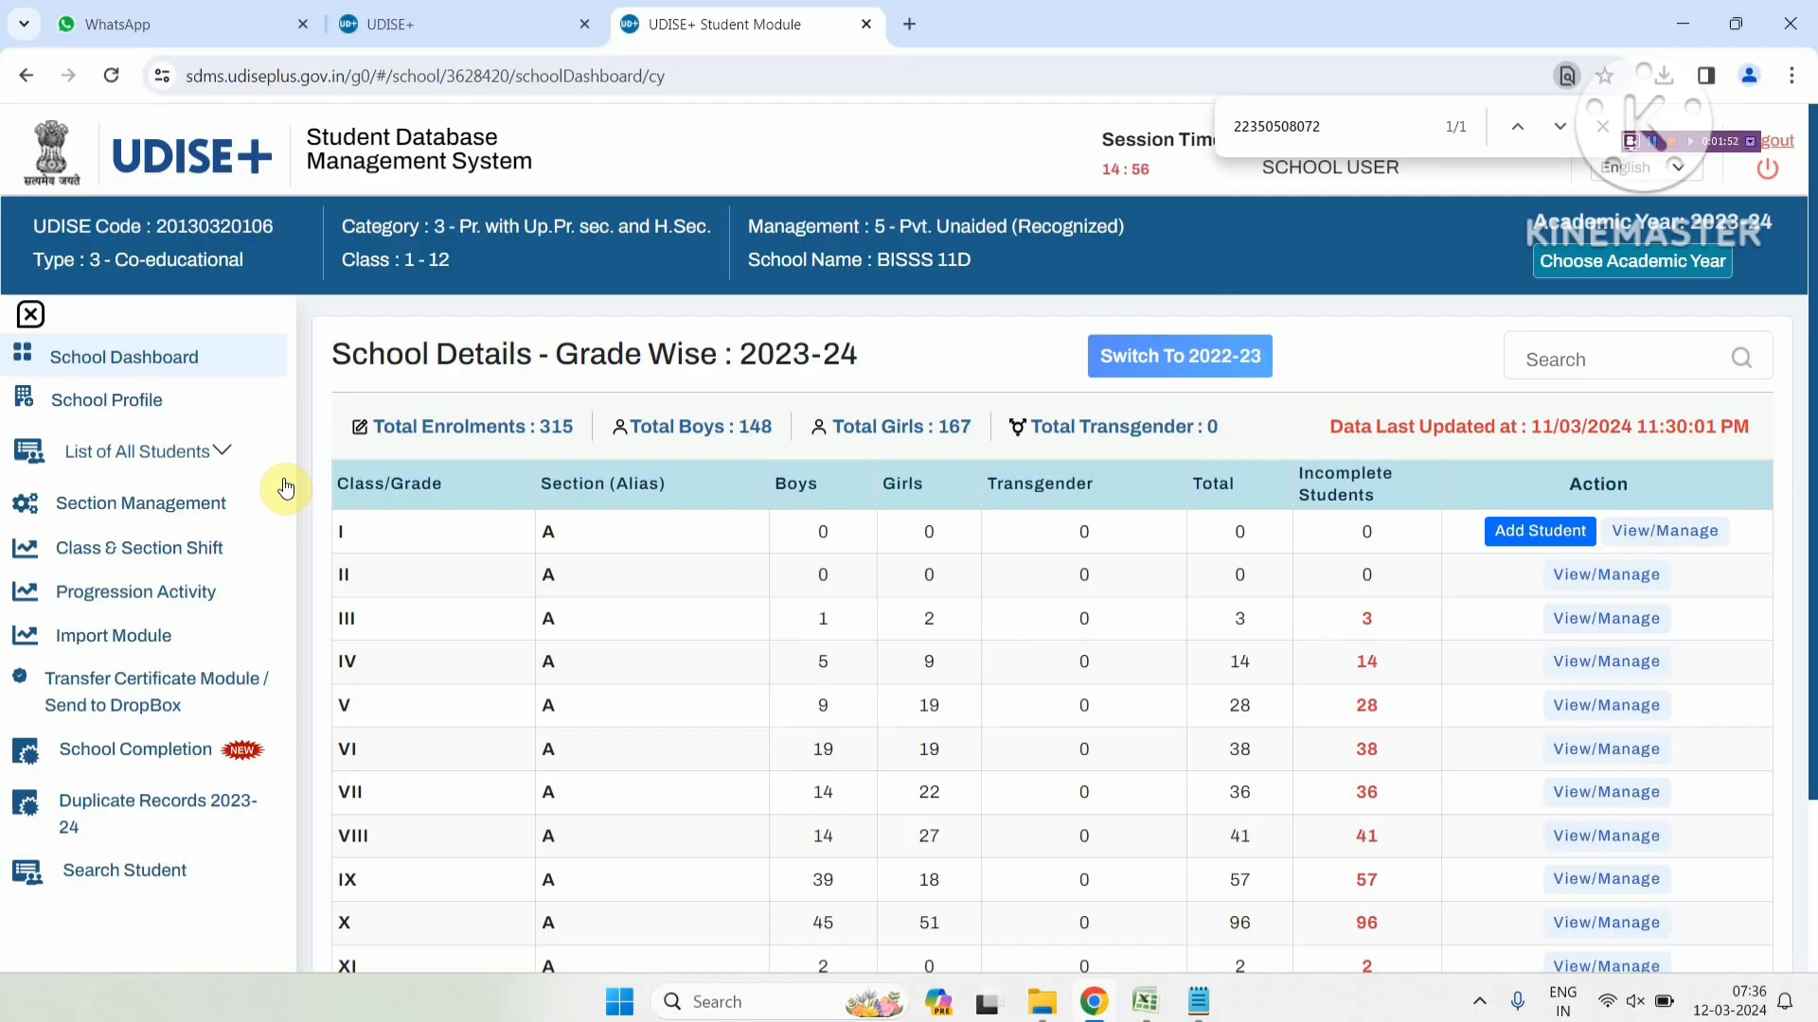
List the Class VII, Section A students eligible for promotion in the Progression Module
{"action": "left_click", "coordinate": [214, 585]}
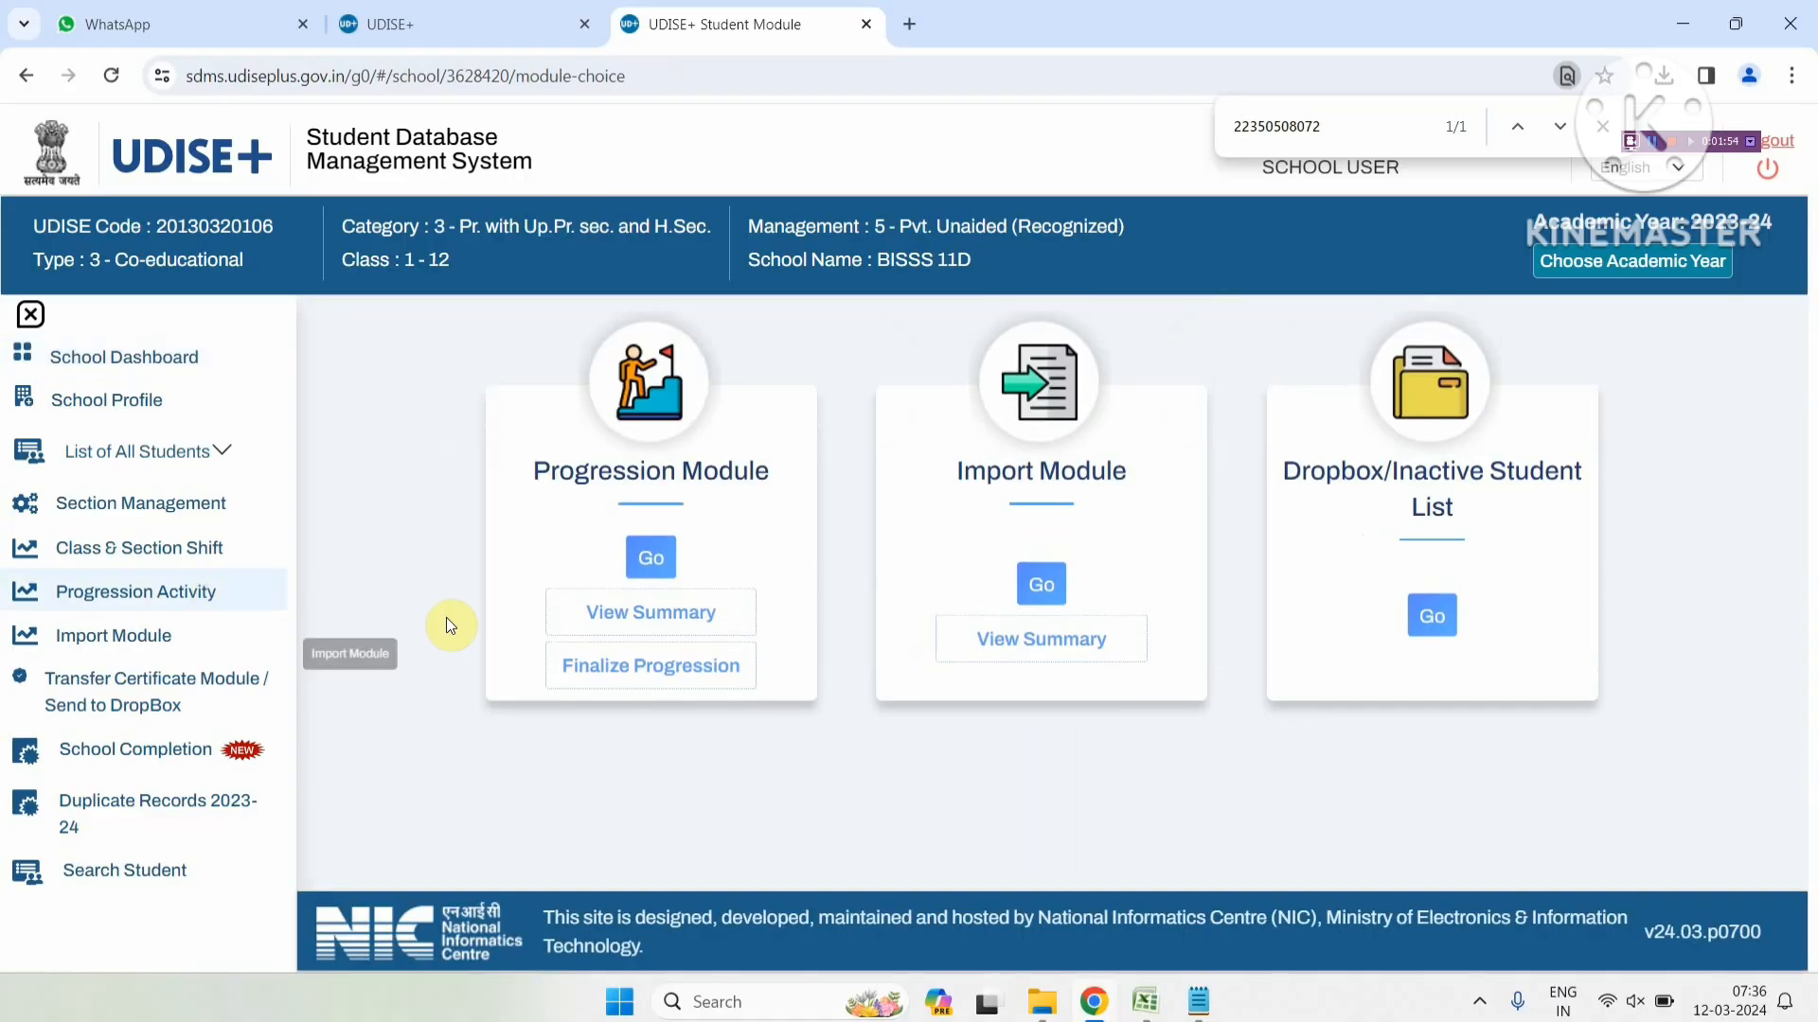
{"action": "left_click", "coordinate": [653, 556]}
{"action": "left_click", "coordinate": [471, 434]}
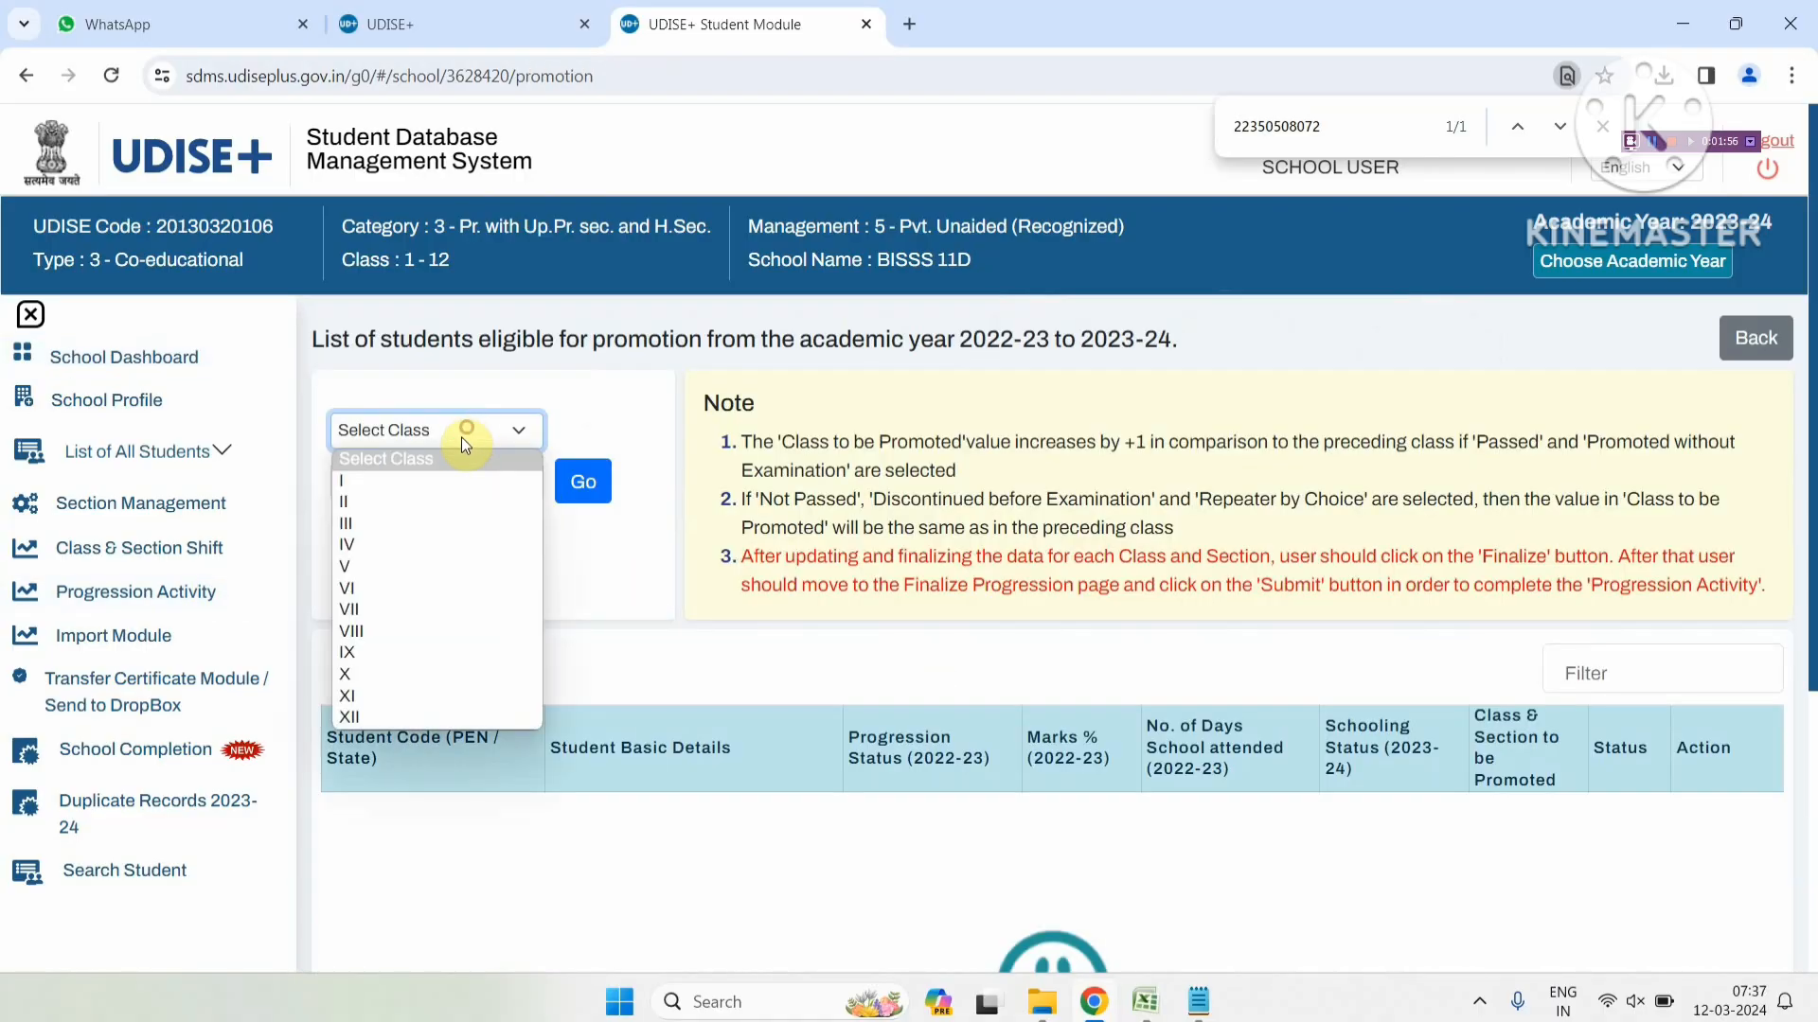
{"action": "left_click", "coordinate": [413, 604]}
{"action": "left_click", "coordinate": [468, 493]}
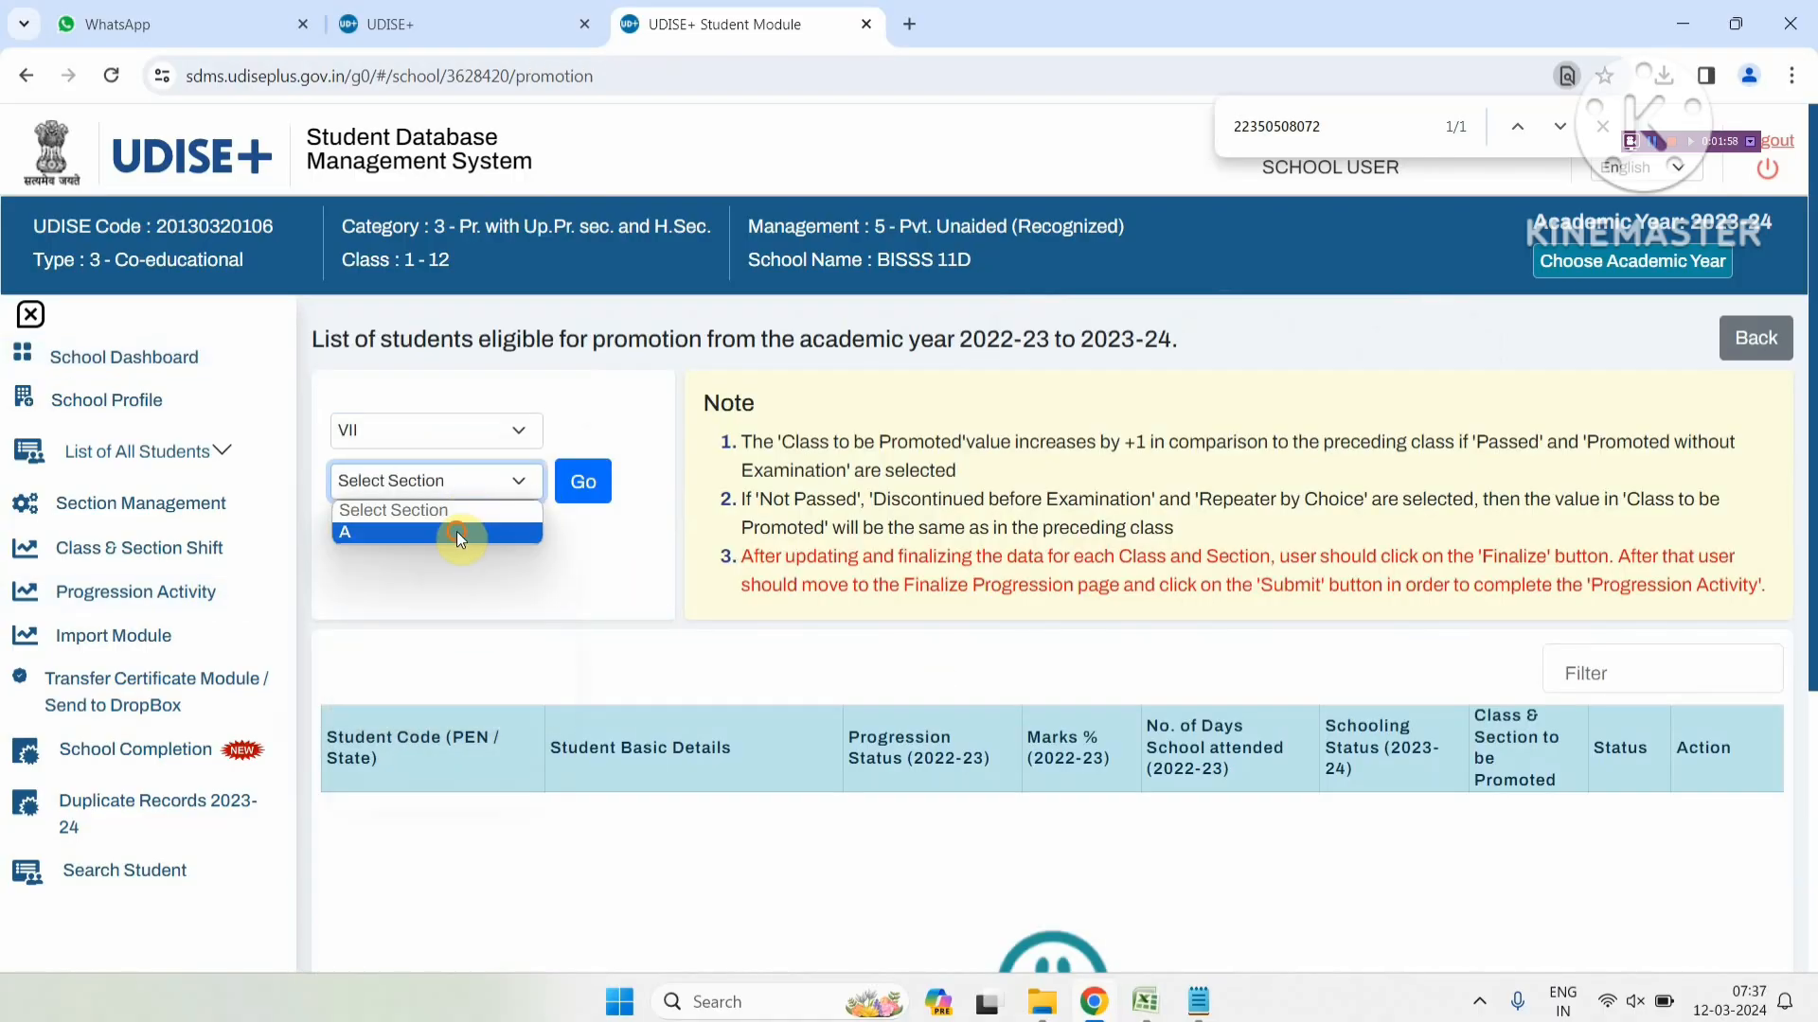
{"action": "left_click", "coordinate": [454, 532]}
{"action": "left_click", "coordinate": [579, 483]}
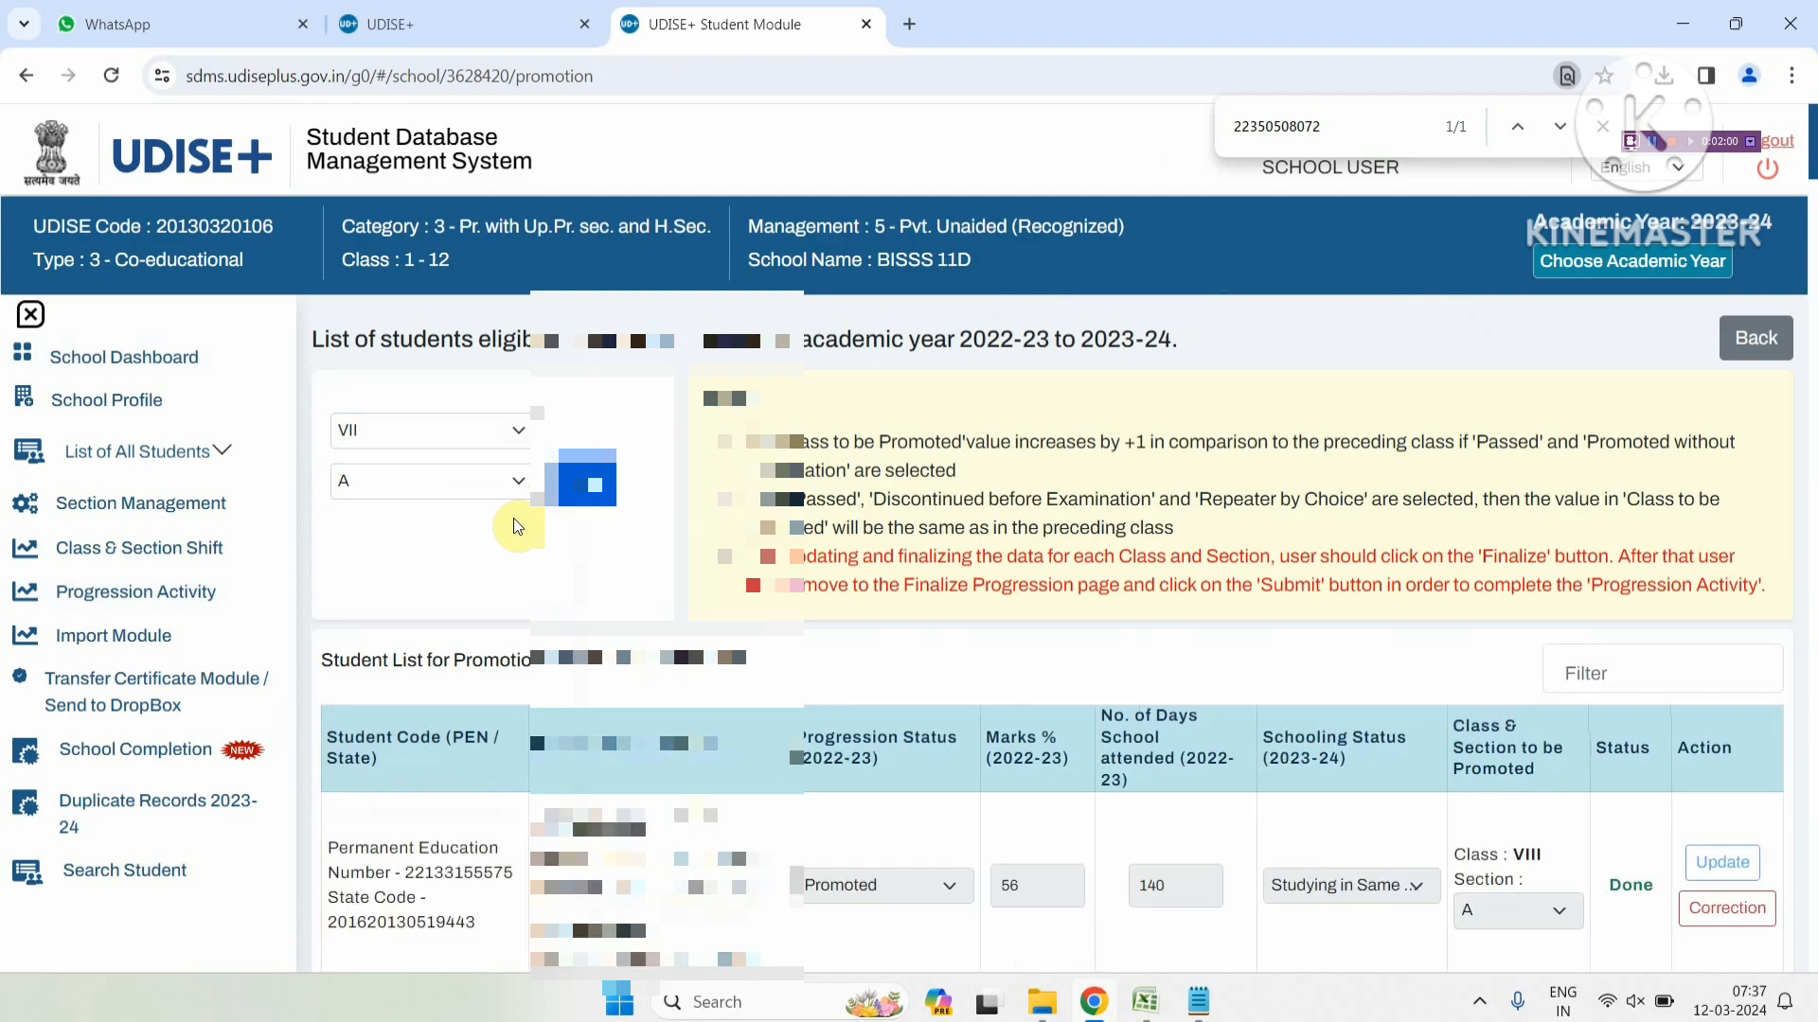
Find the target student's row by searching the page for the pasted PEN
{"action": "key", "text": "ctrl+f"}
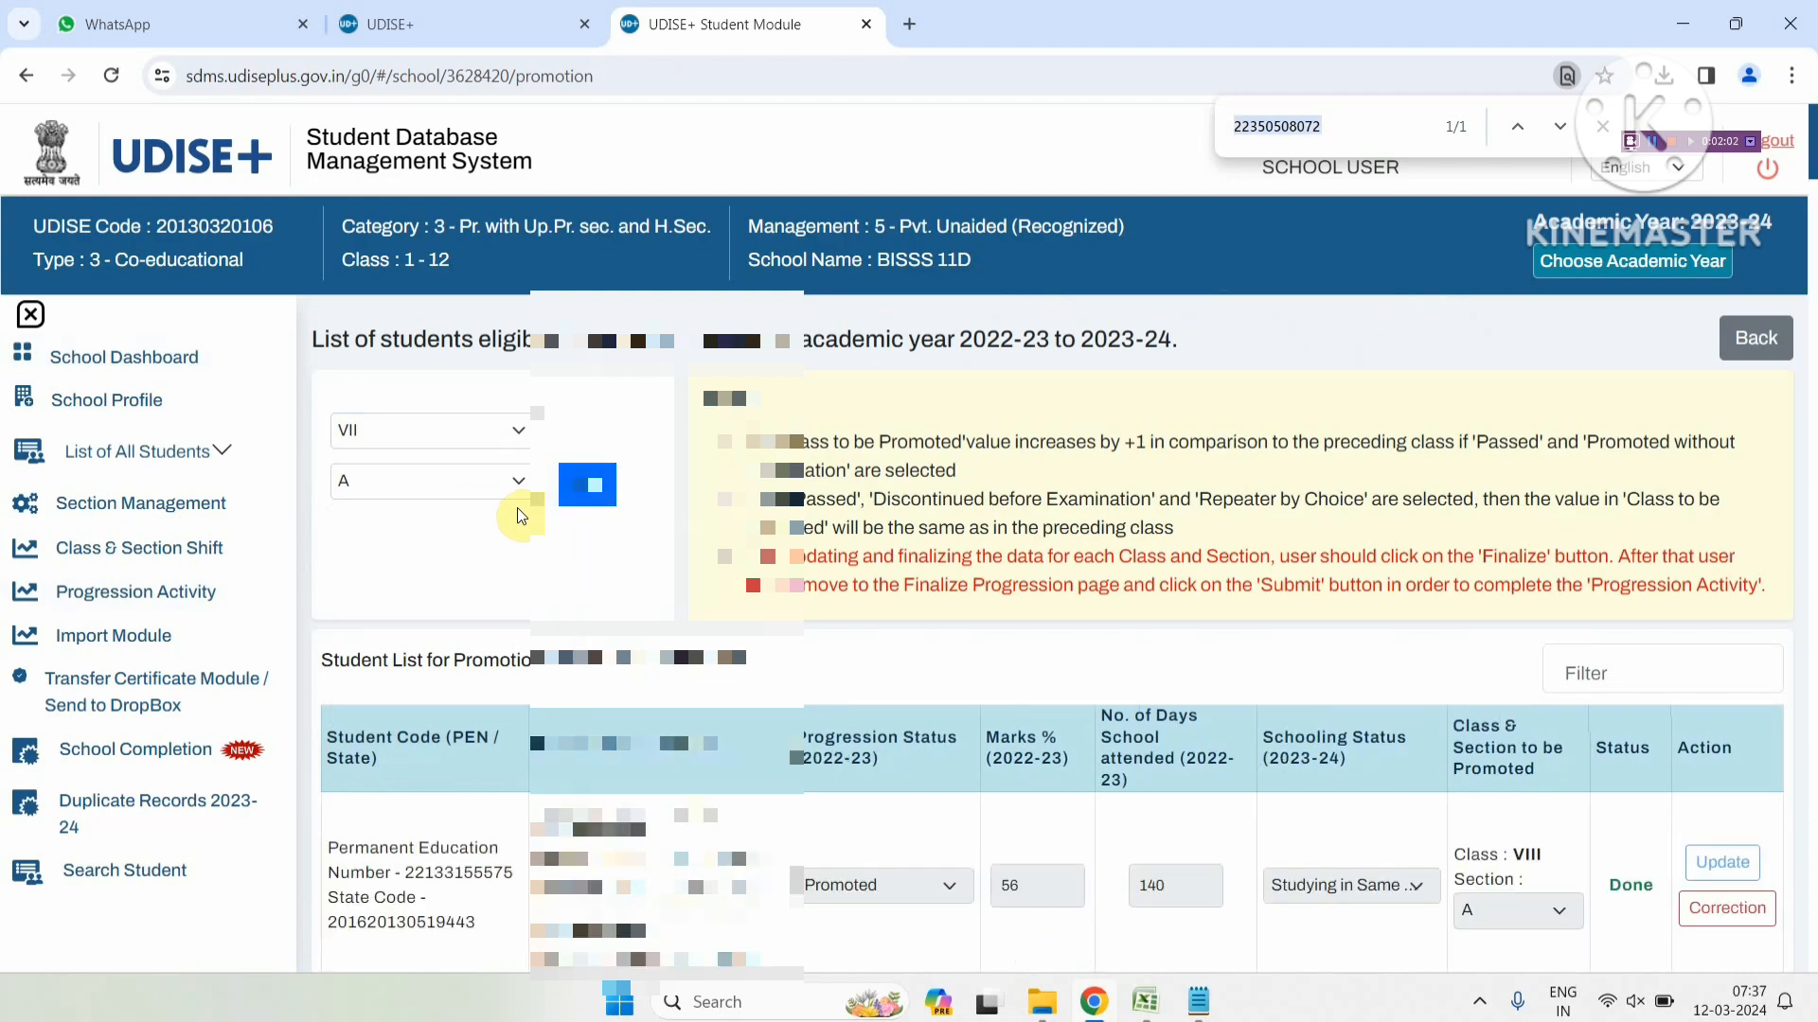
{"action": "key", "text": "ctrl+v"}
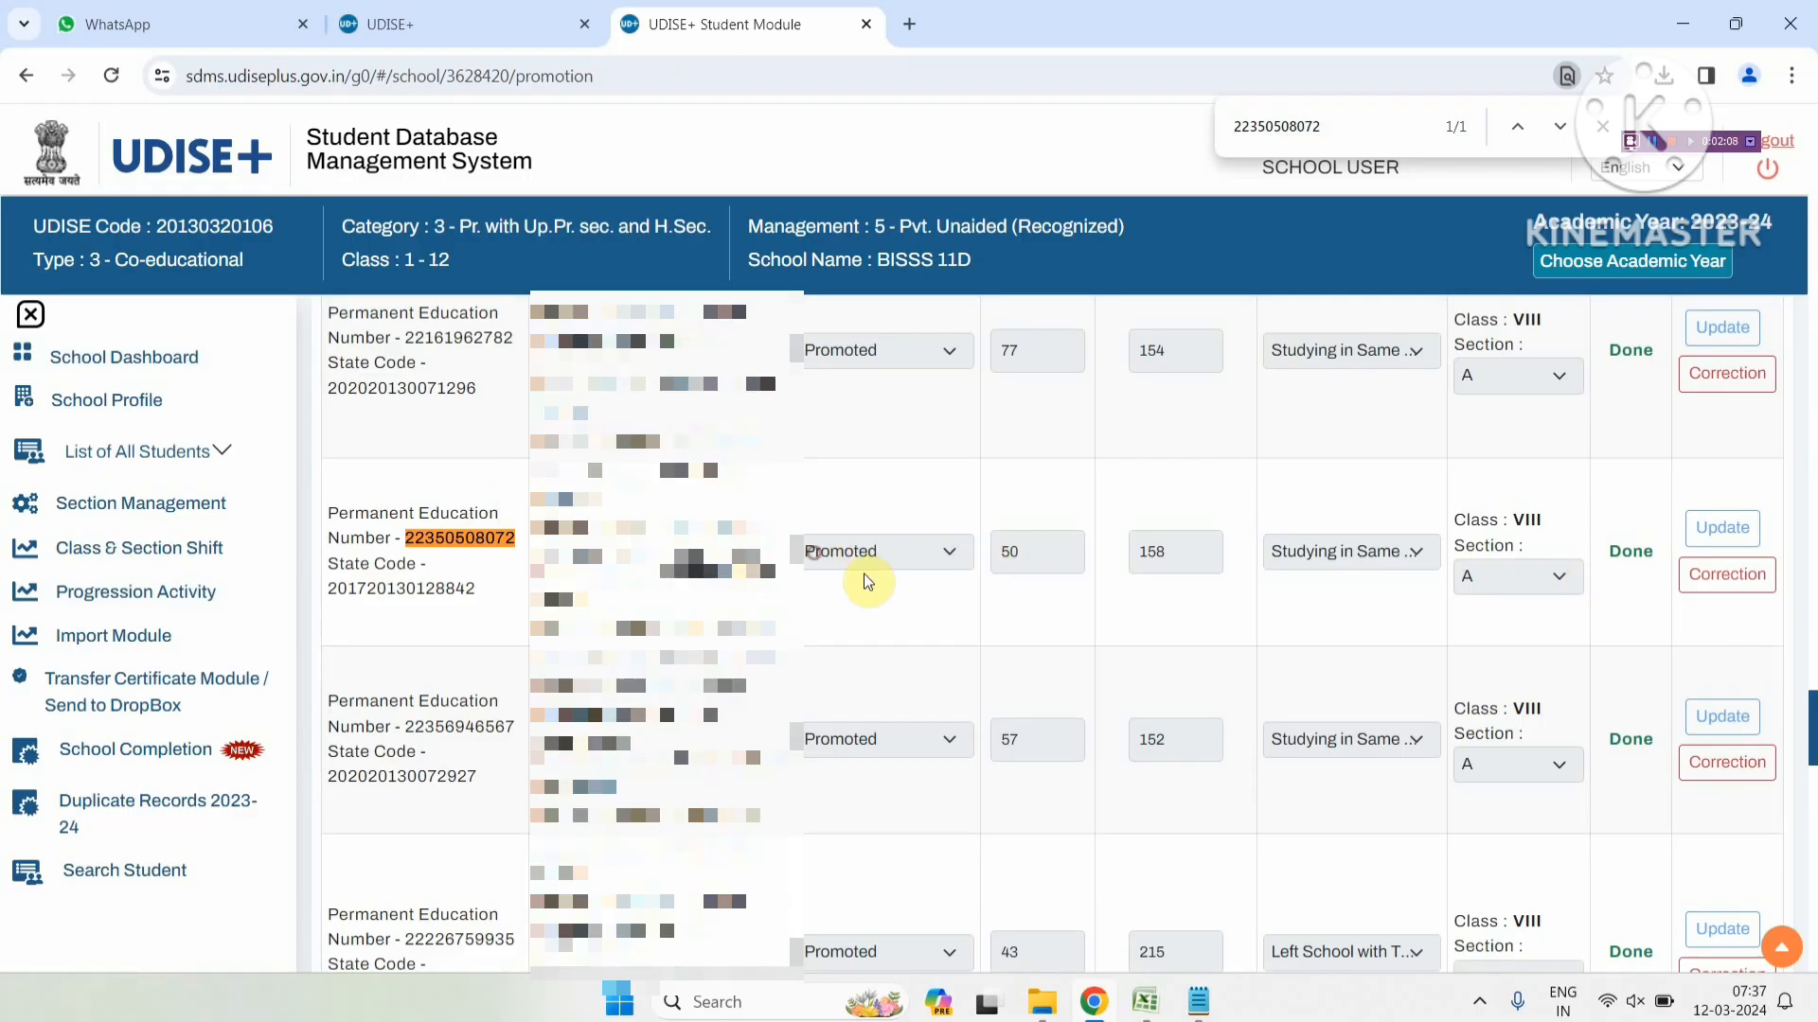
{"action": "left_click", "coordinate": [1339, 556]}
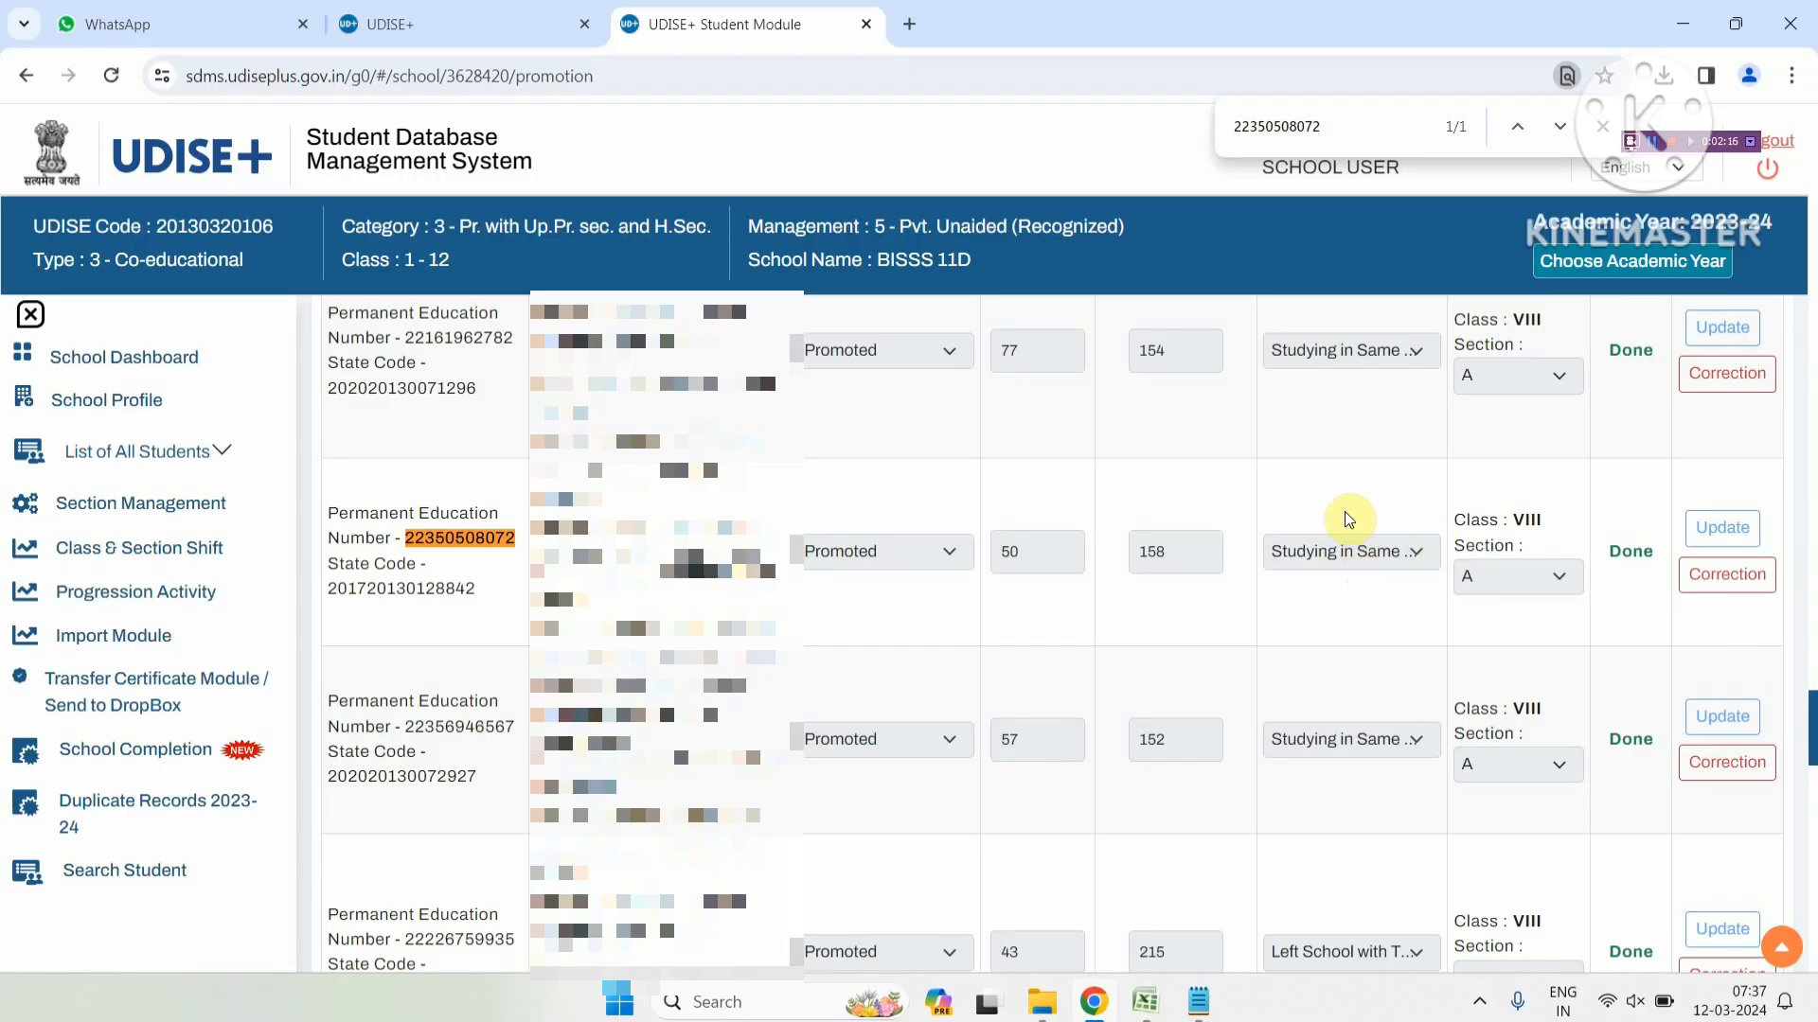
Correct the record: keep Promoted, set schooling status to Left School with TC/without TC, and update
{"action": "left_click", "coordinate": [1691, 577]}
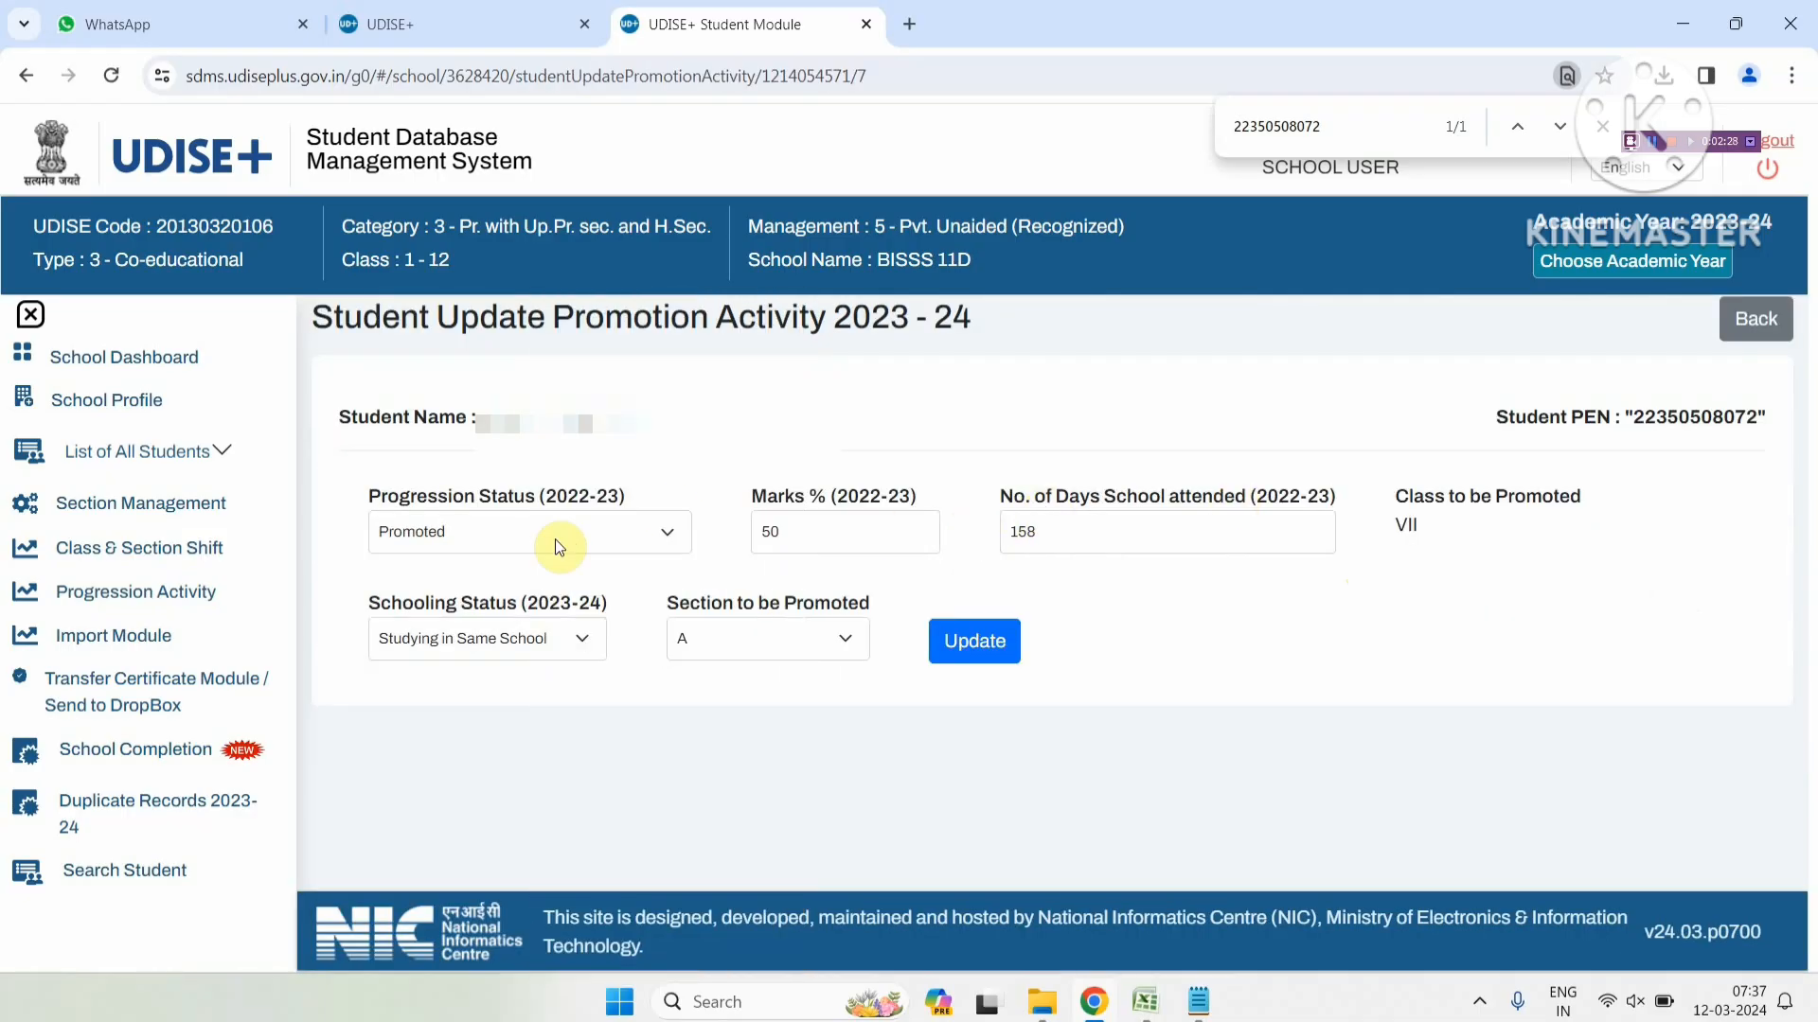
{"action": "left_click", "coordinate": [558, 547]}
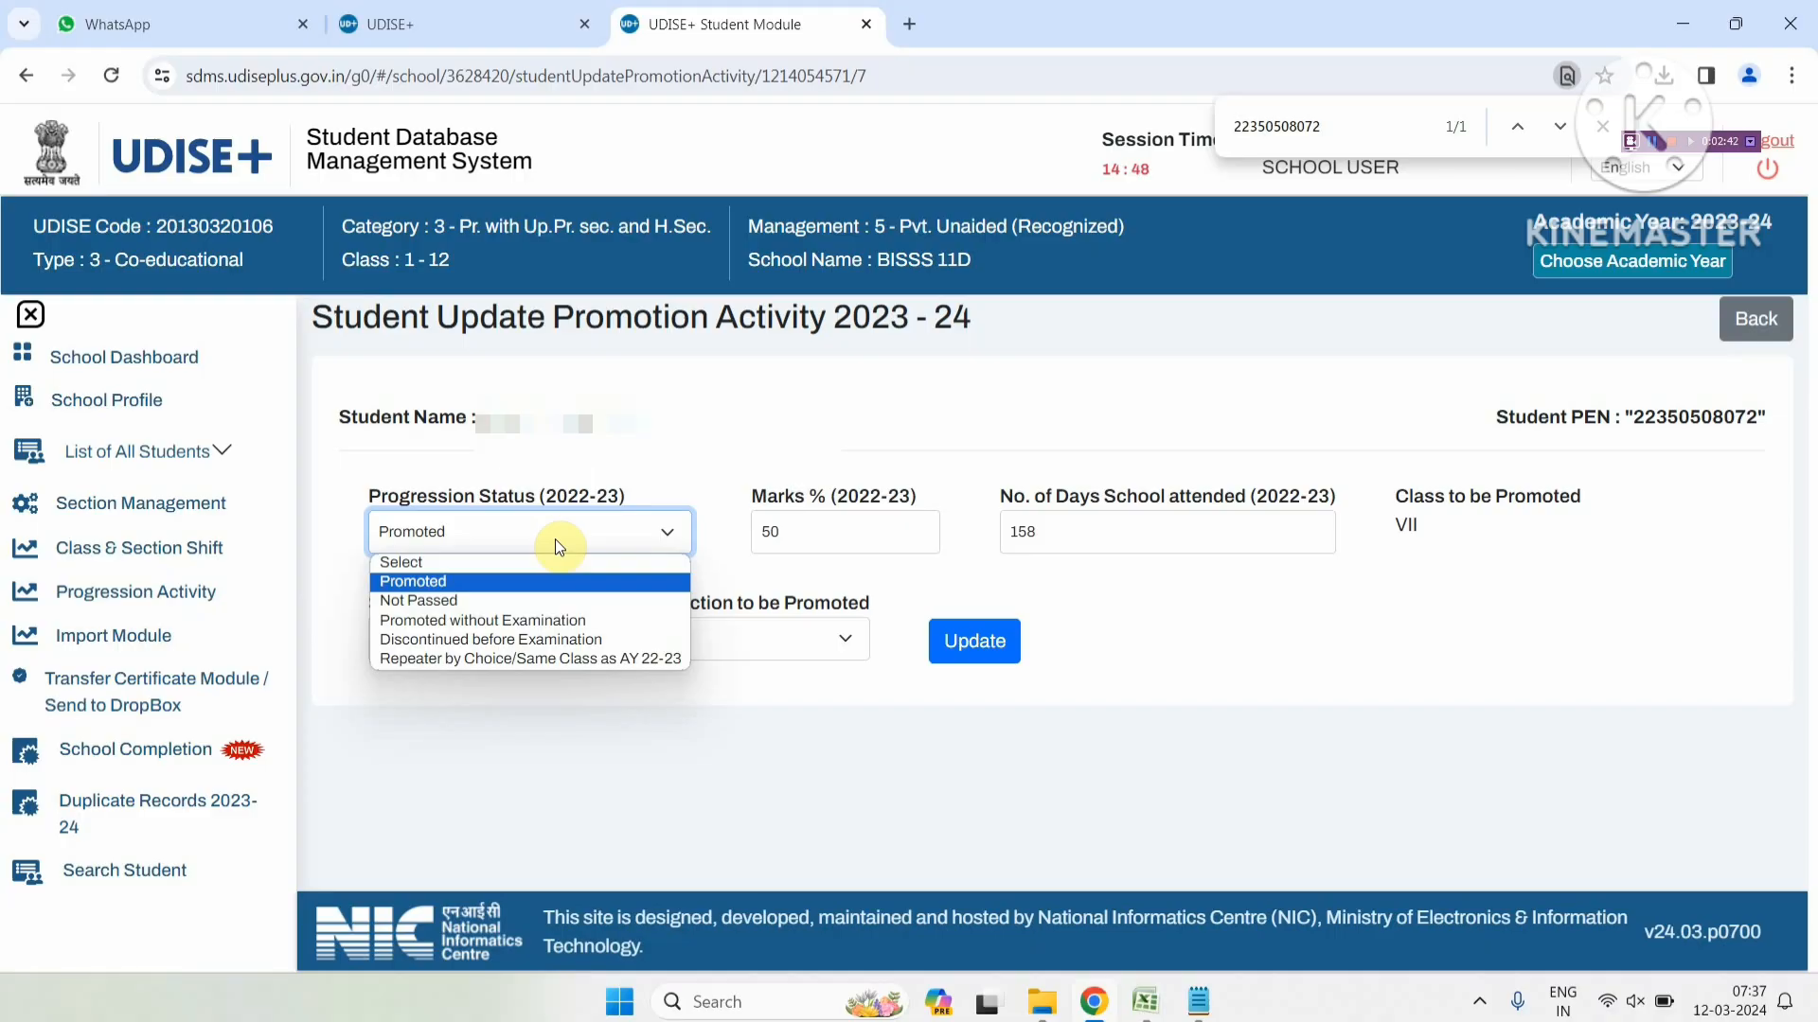
{"action": "left_click", "coordinate": [556, 582]}
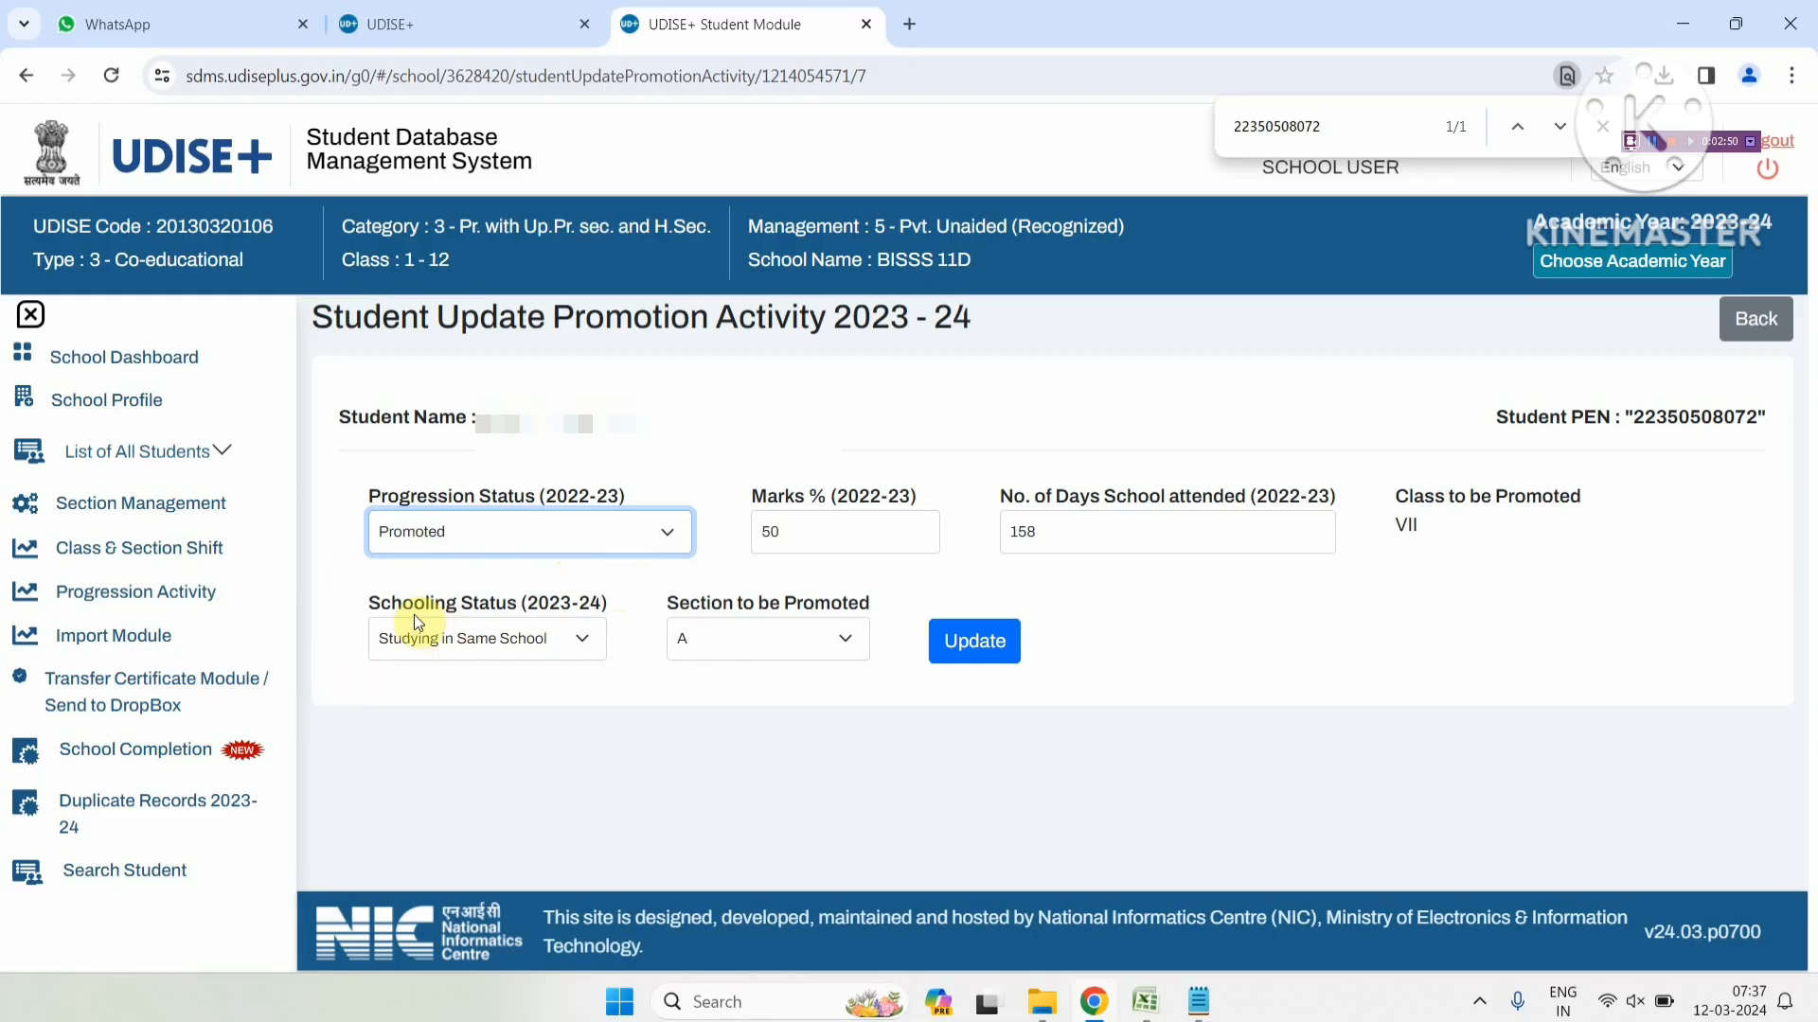
{"action": "left_click", "coordinate": [420, 641]}
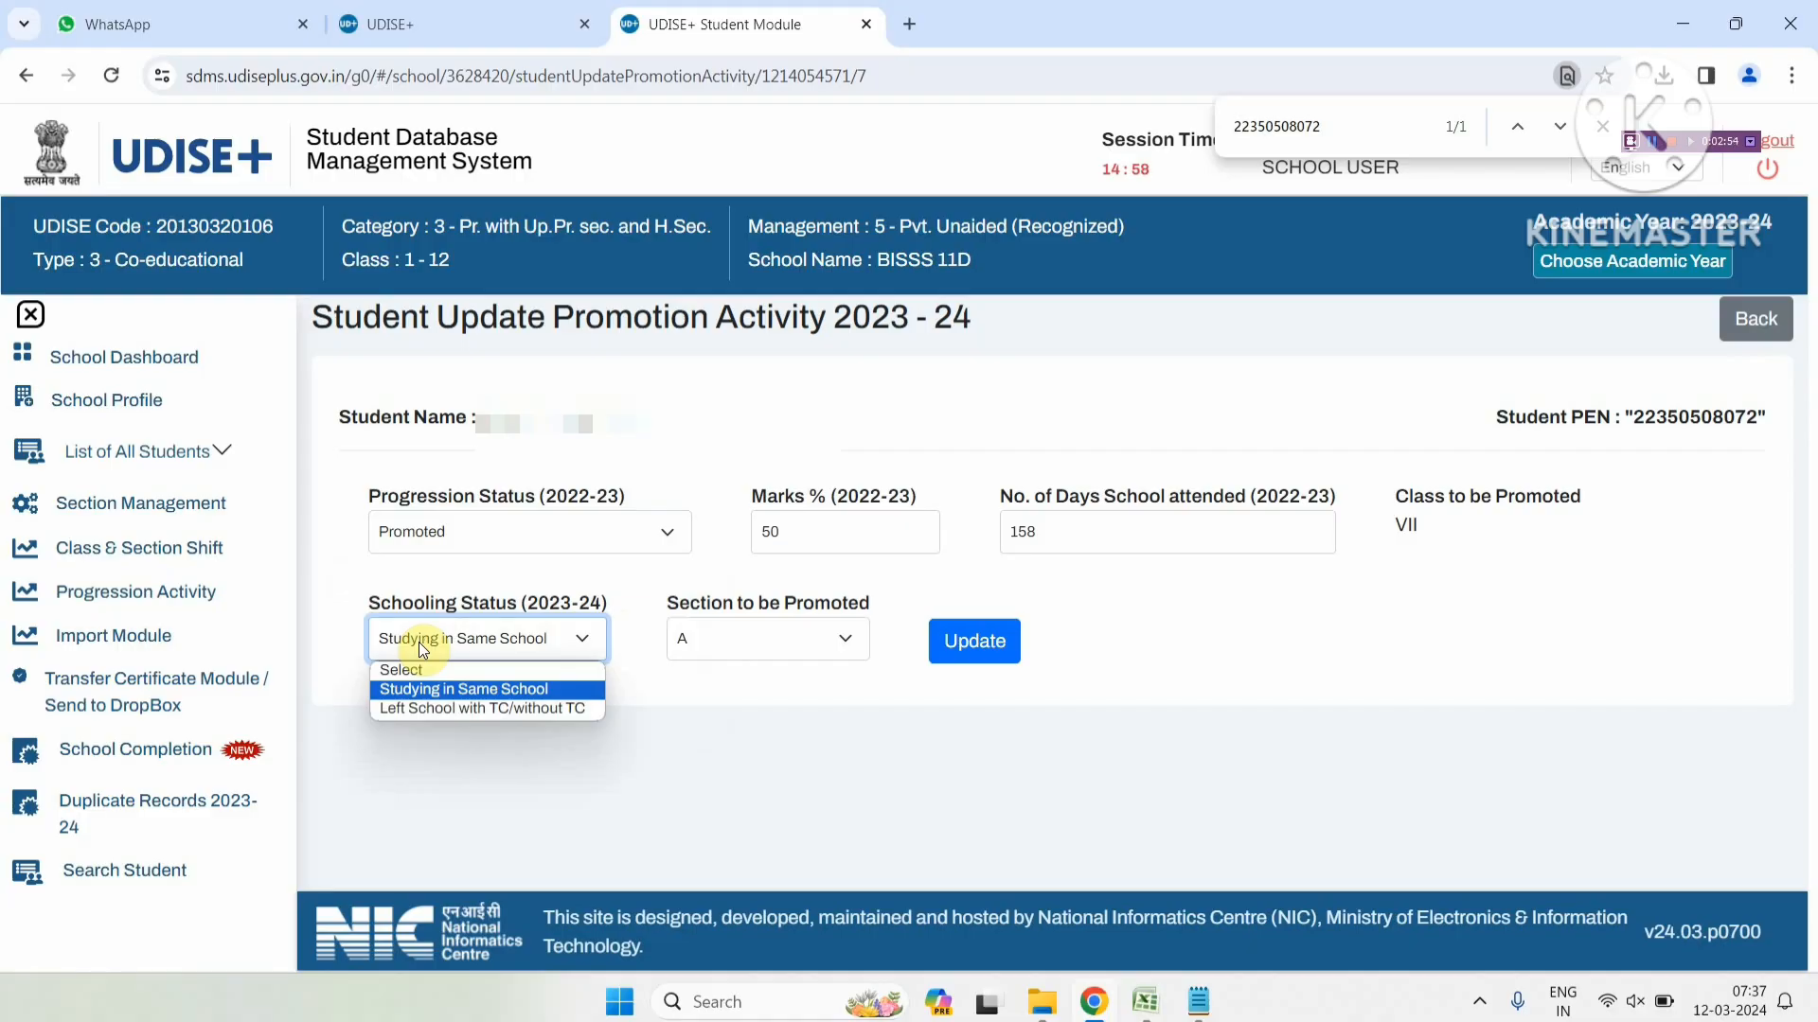
{"action": "left_click", "coordinate": [434, 705]}
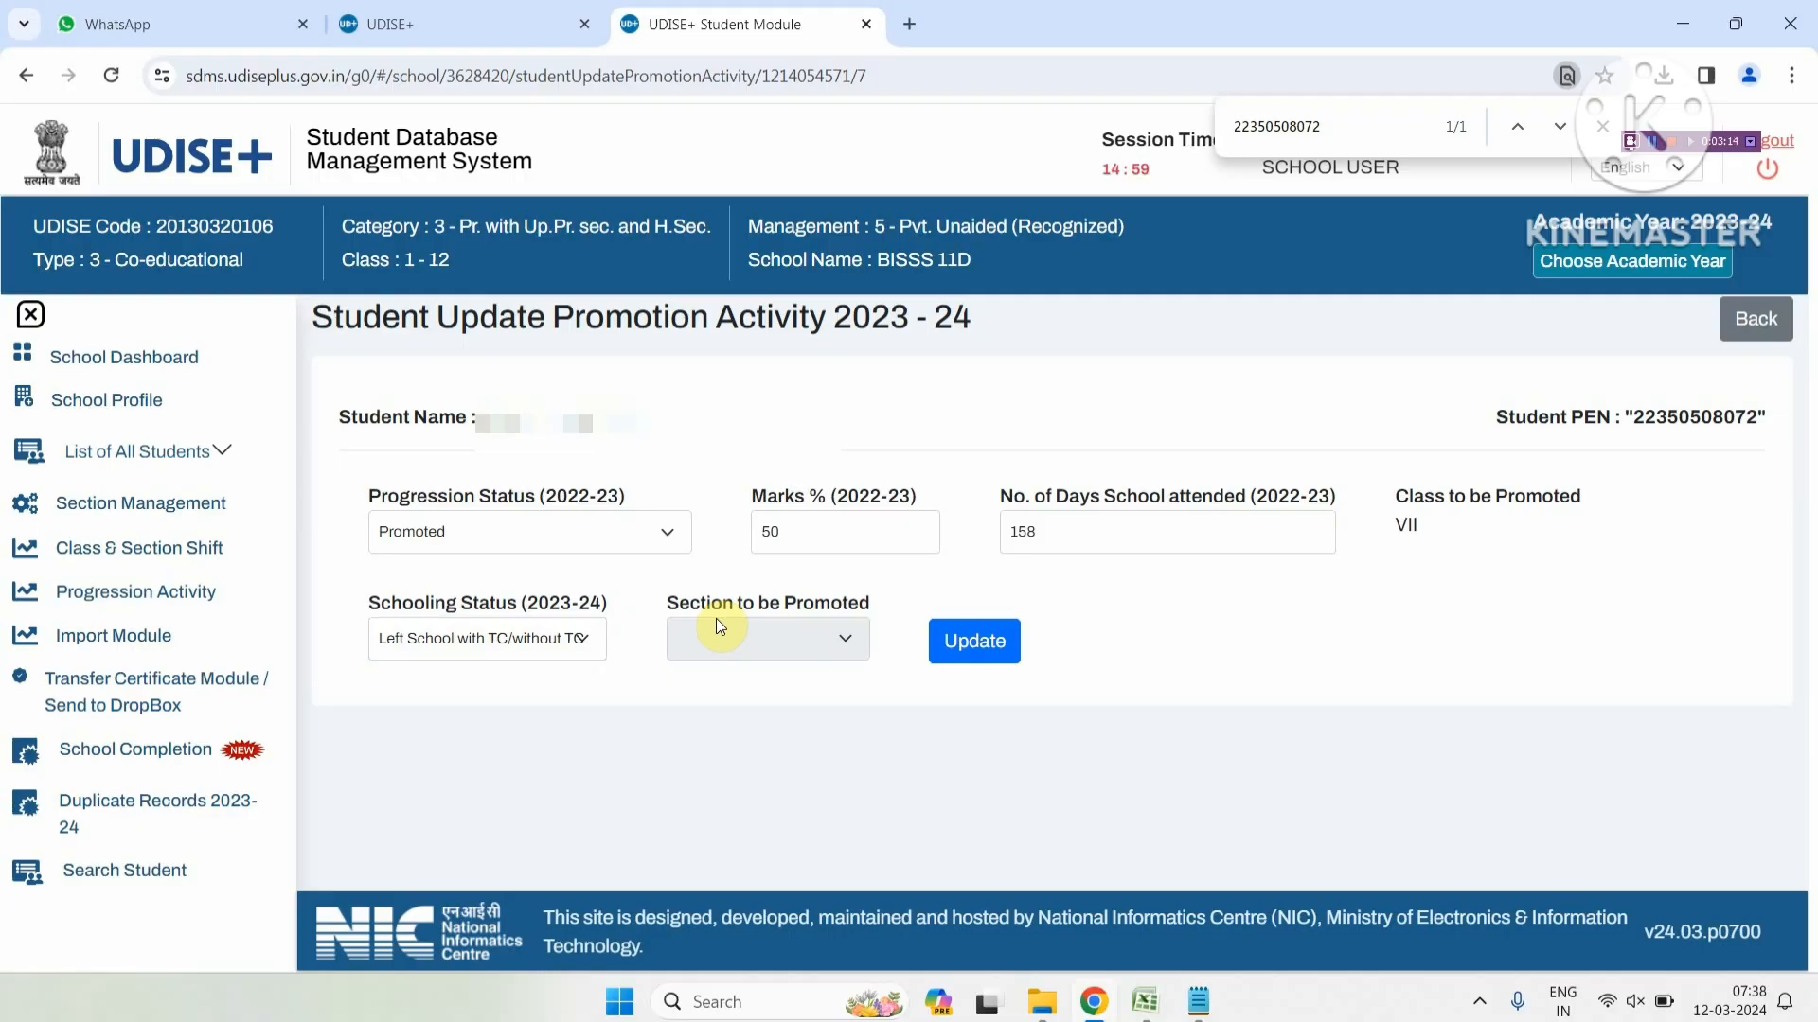
{"action": "left_click", "coordinate": [958, 651]}
{"action": "left_click", "coordinate": [904, 679]}
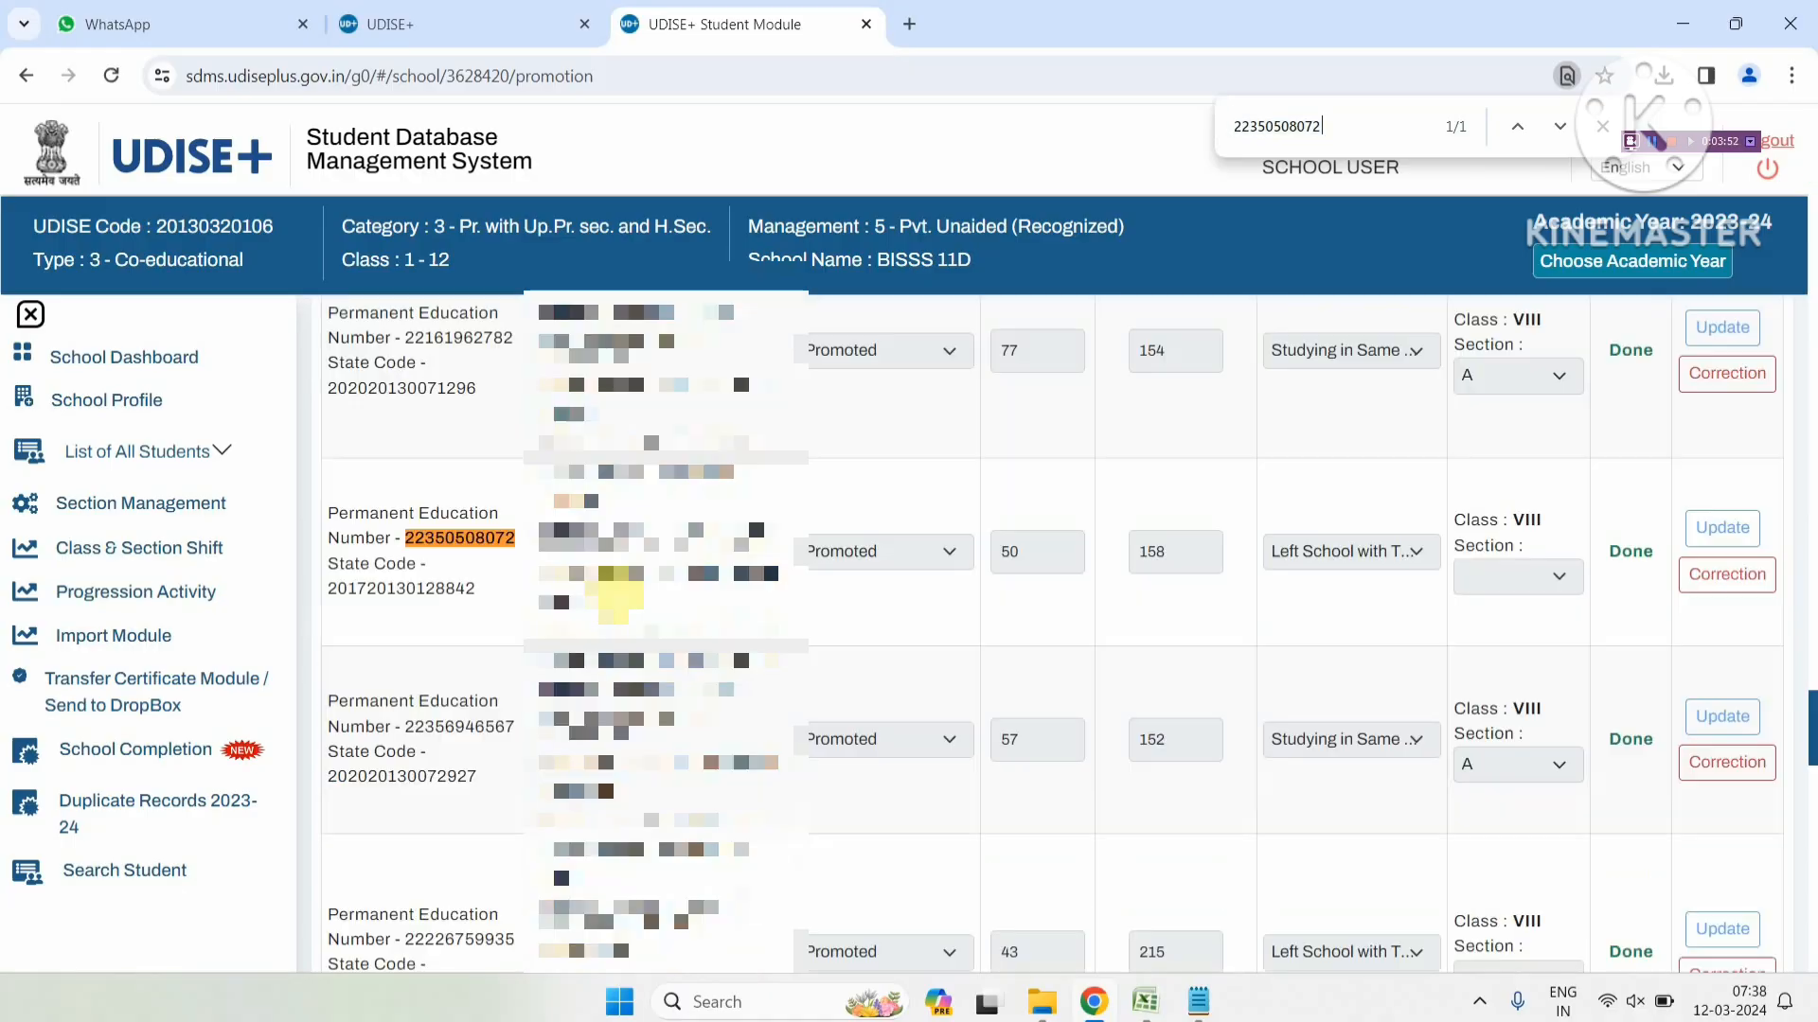
Open the Transfer Certificate Module / Send to DropBox from the List of All Students menu
{"action": "key", "text": "Return"}
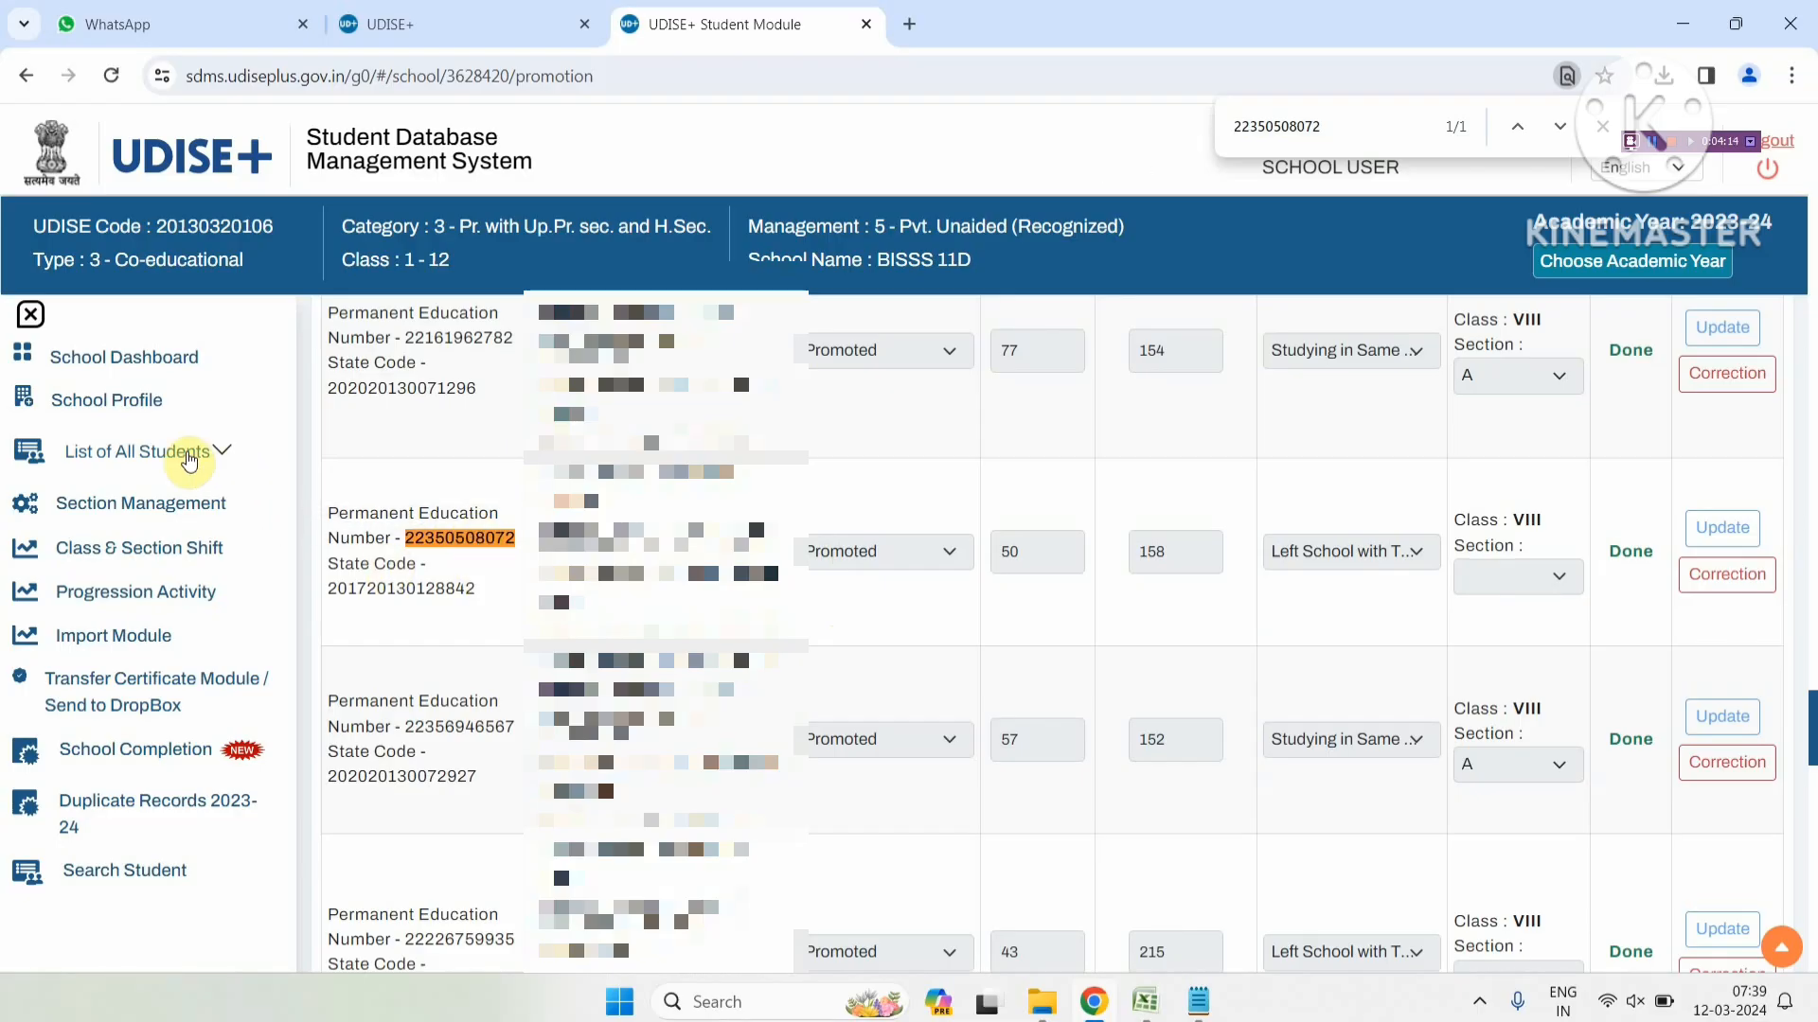
{"action": "left_click", "coordinate": [187, 454]}
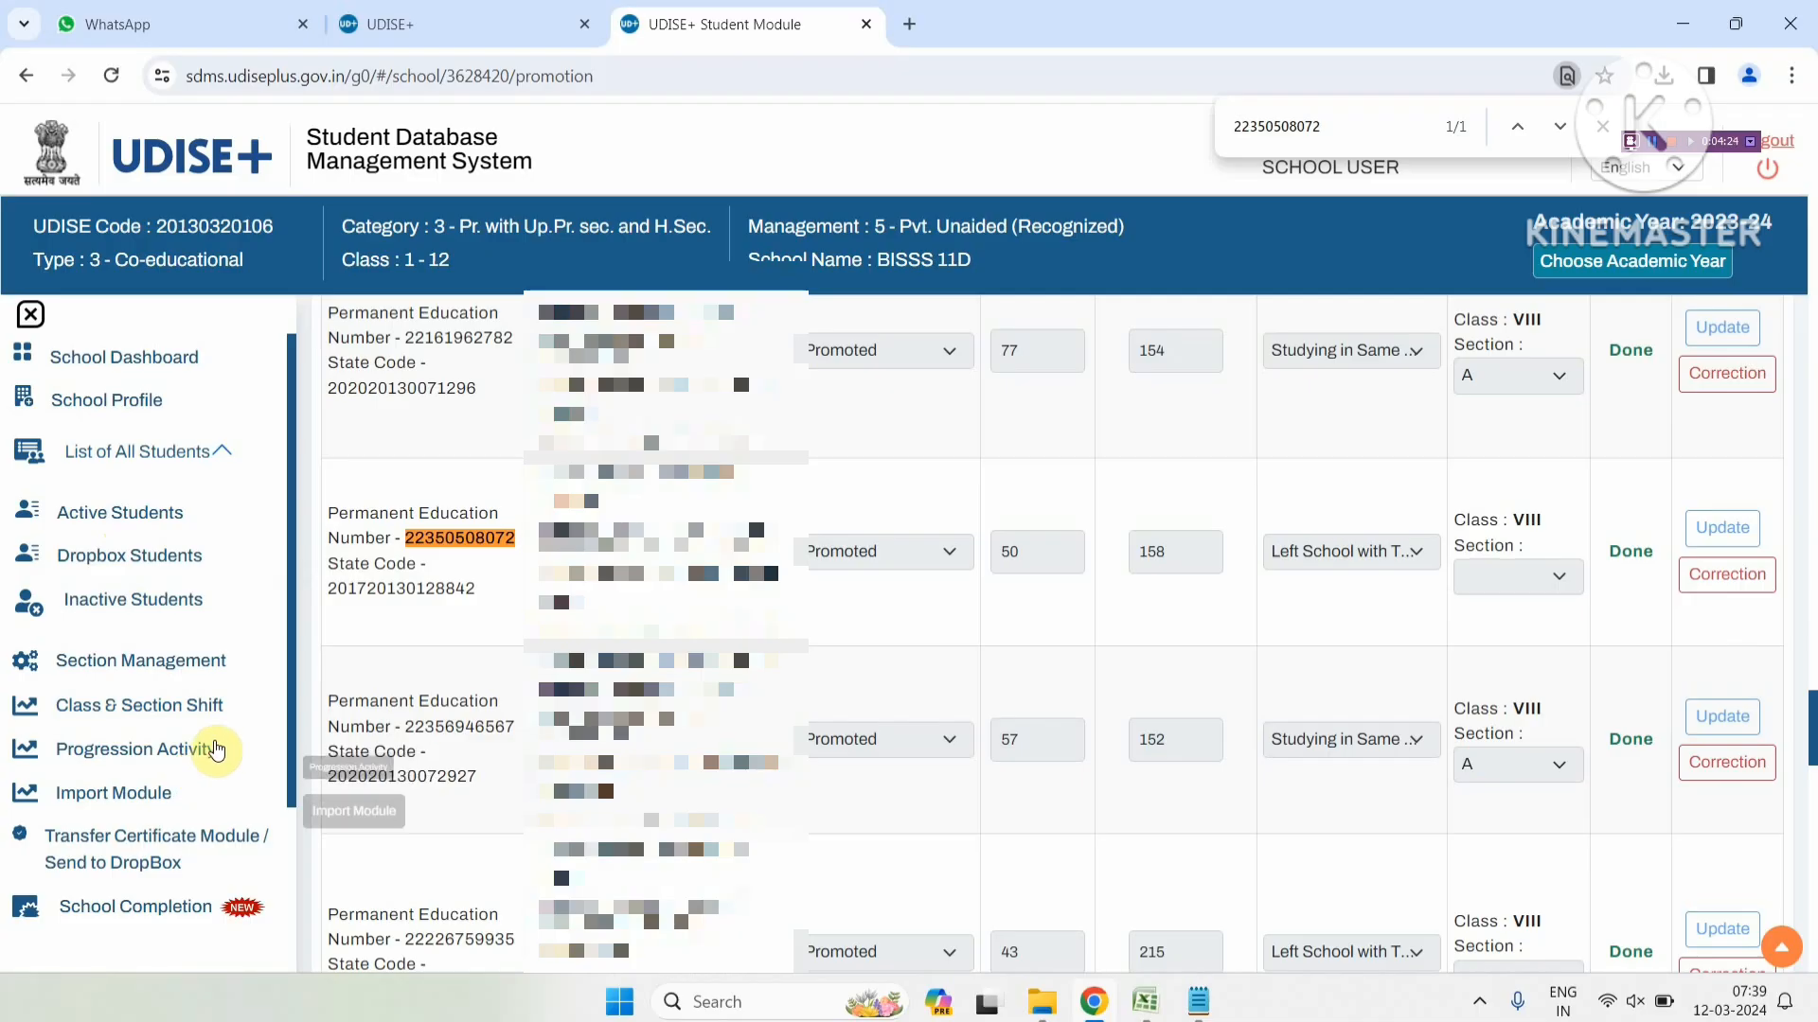
{"action": "scroll", "coordinate": [211, 720], "scroll_direction": "down", "scroll_amount": 1}
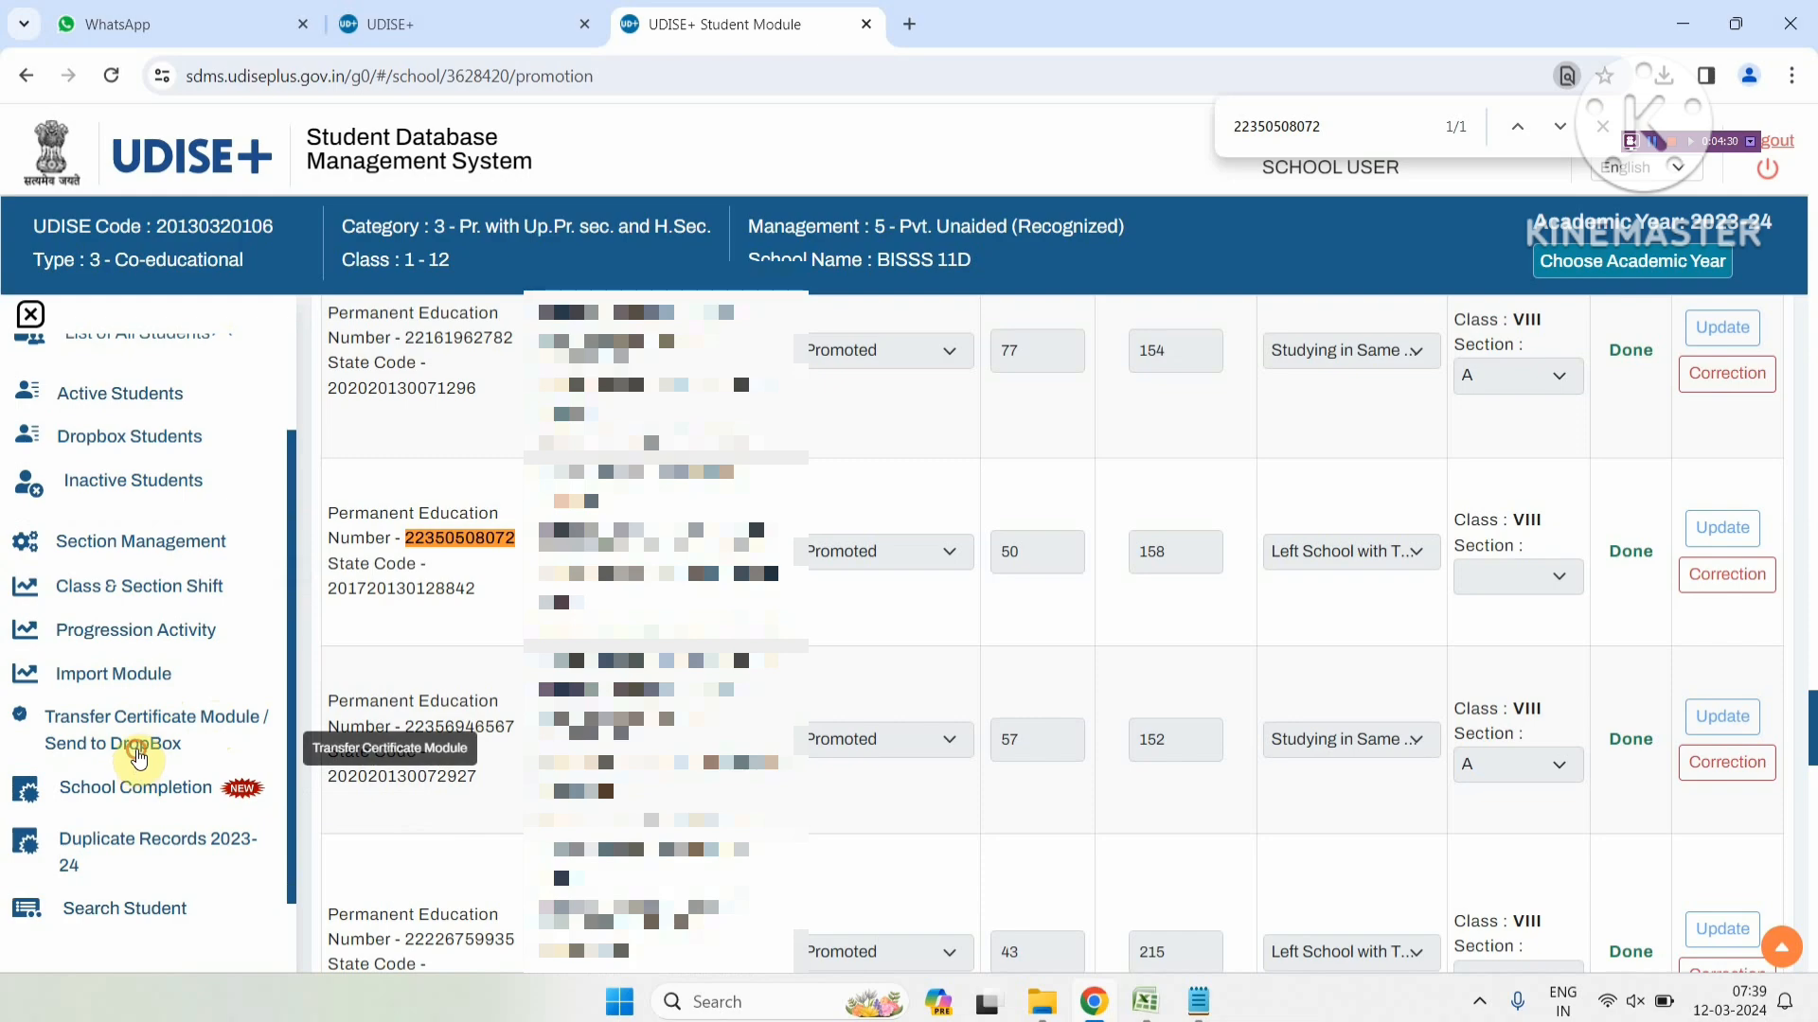
{"action": "left_click", "coordinate": [139, 753]}
{"action": "scroll", "coordinate": [417, 458], "scroll_direction": "up", "scroll_amount": 1}
{"action": "left_click", "coordinate": [487, 419]}
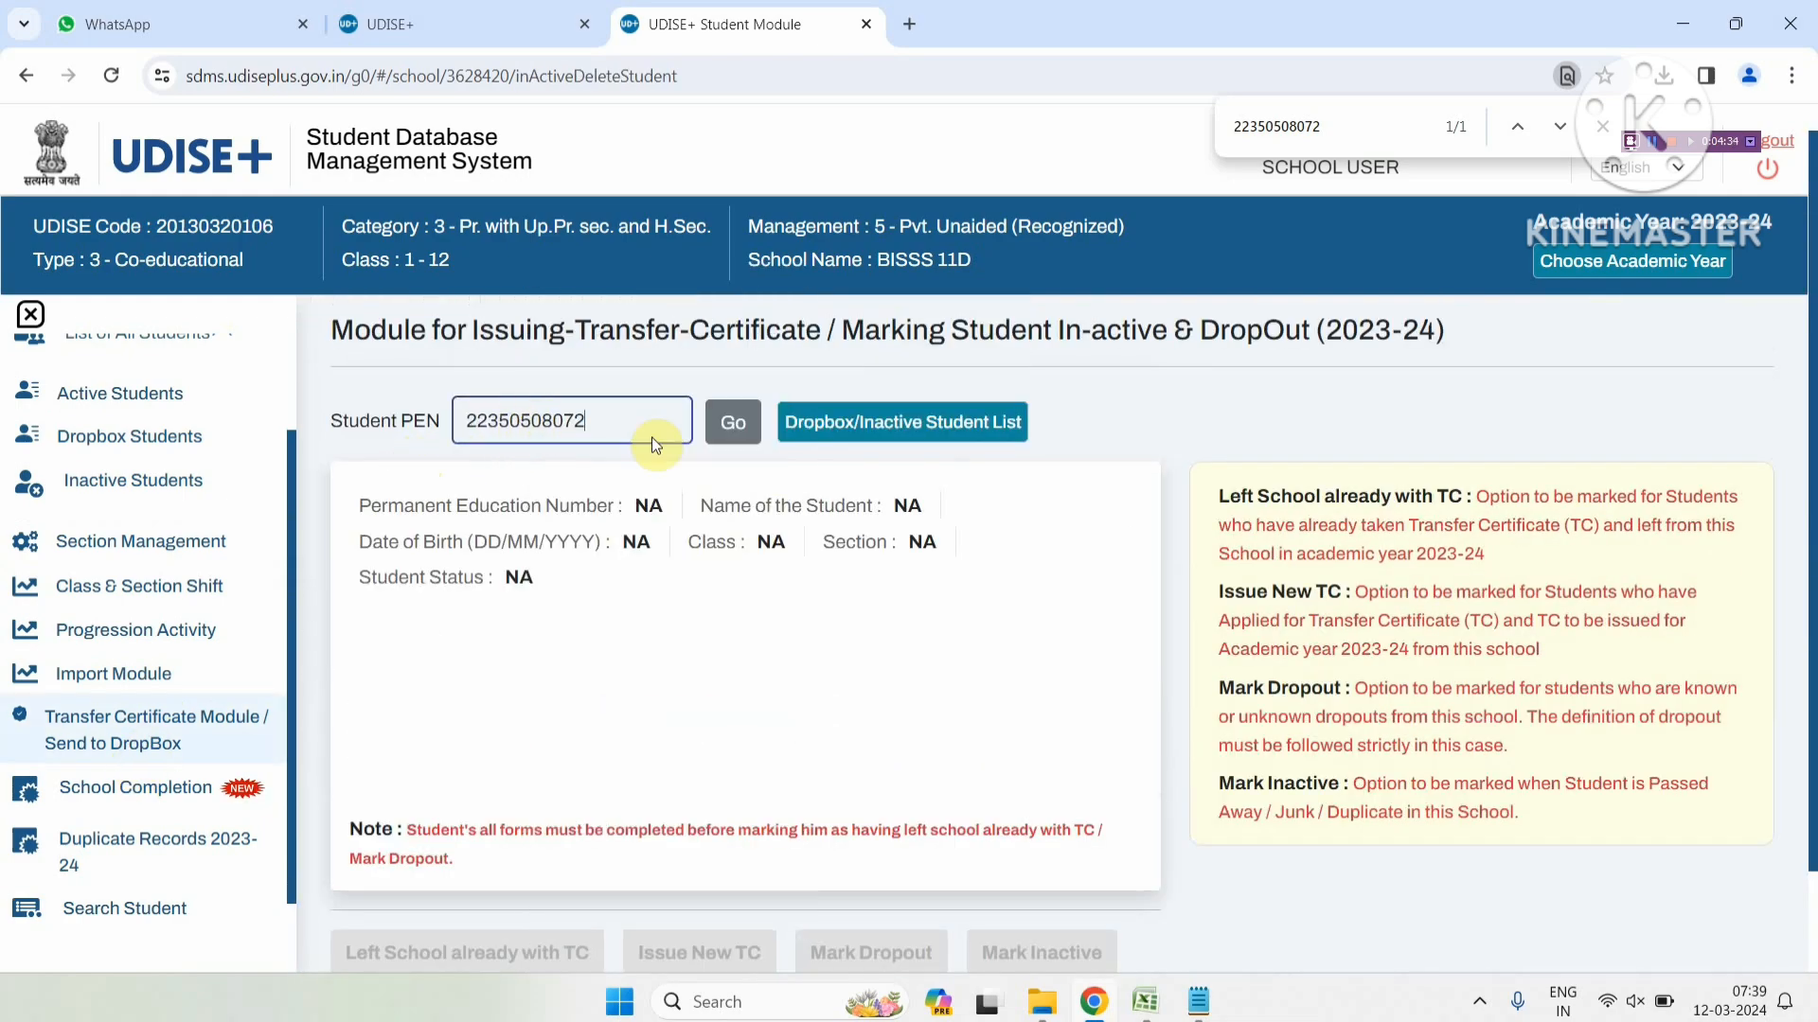
{"action": "left_click", "coordinate": [732, 423]}
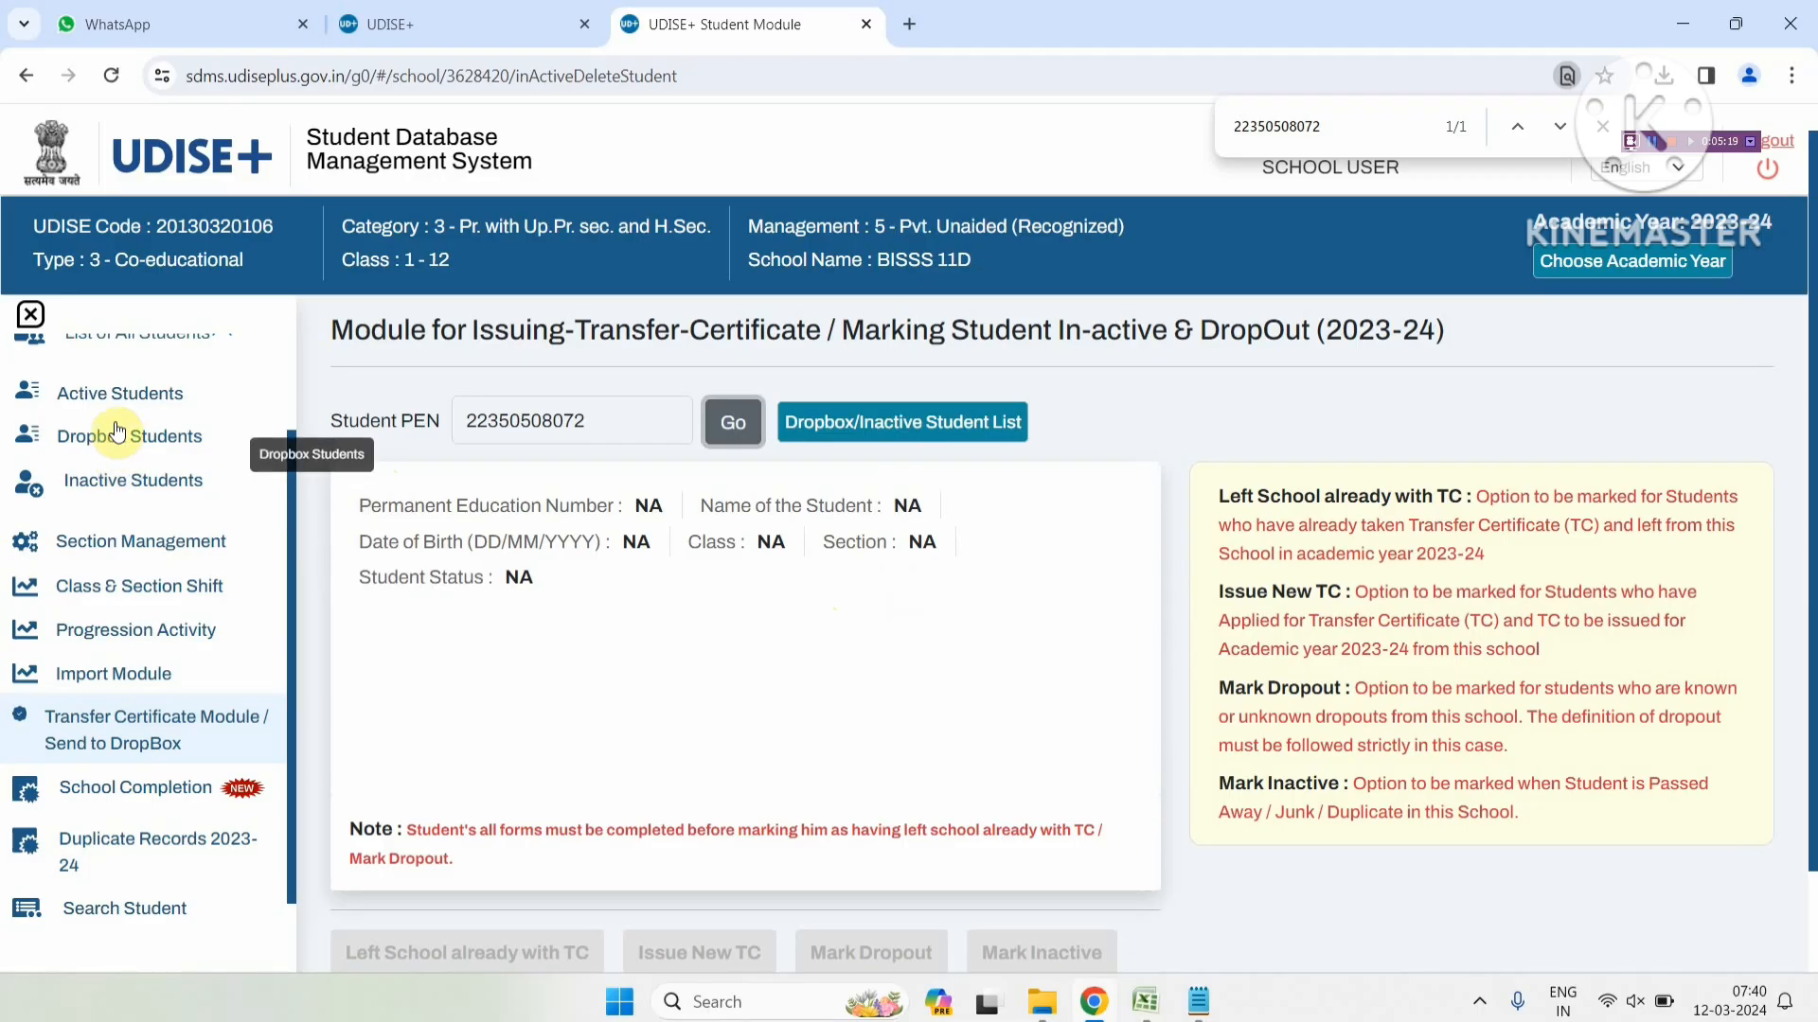
{"action": "left_click", "coordinate": [140, 395]}
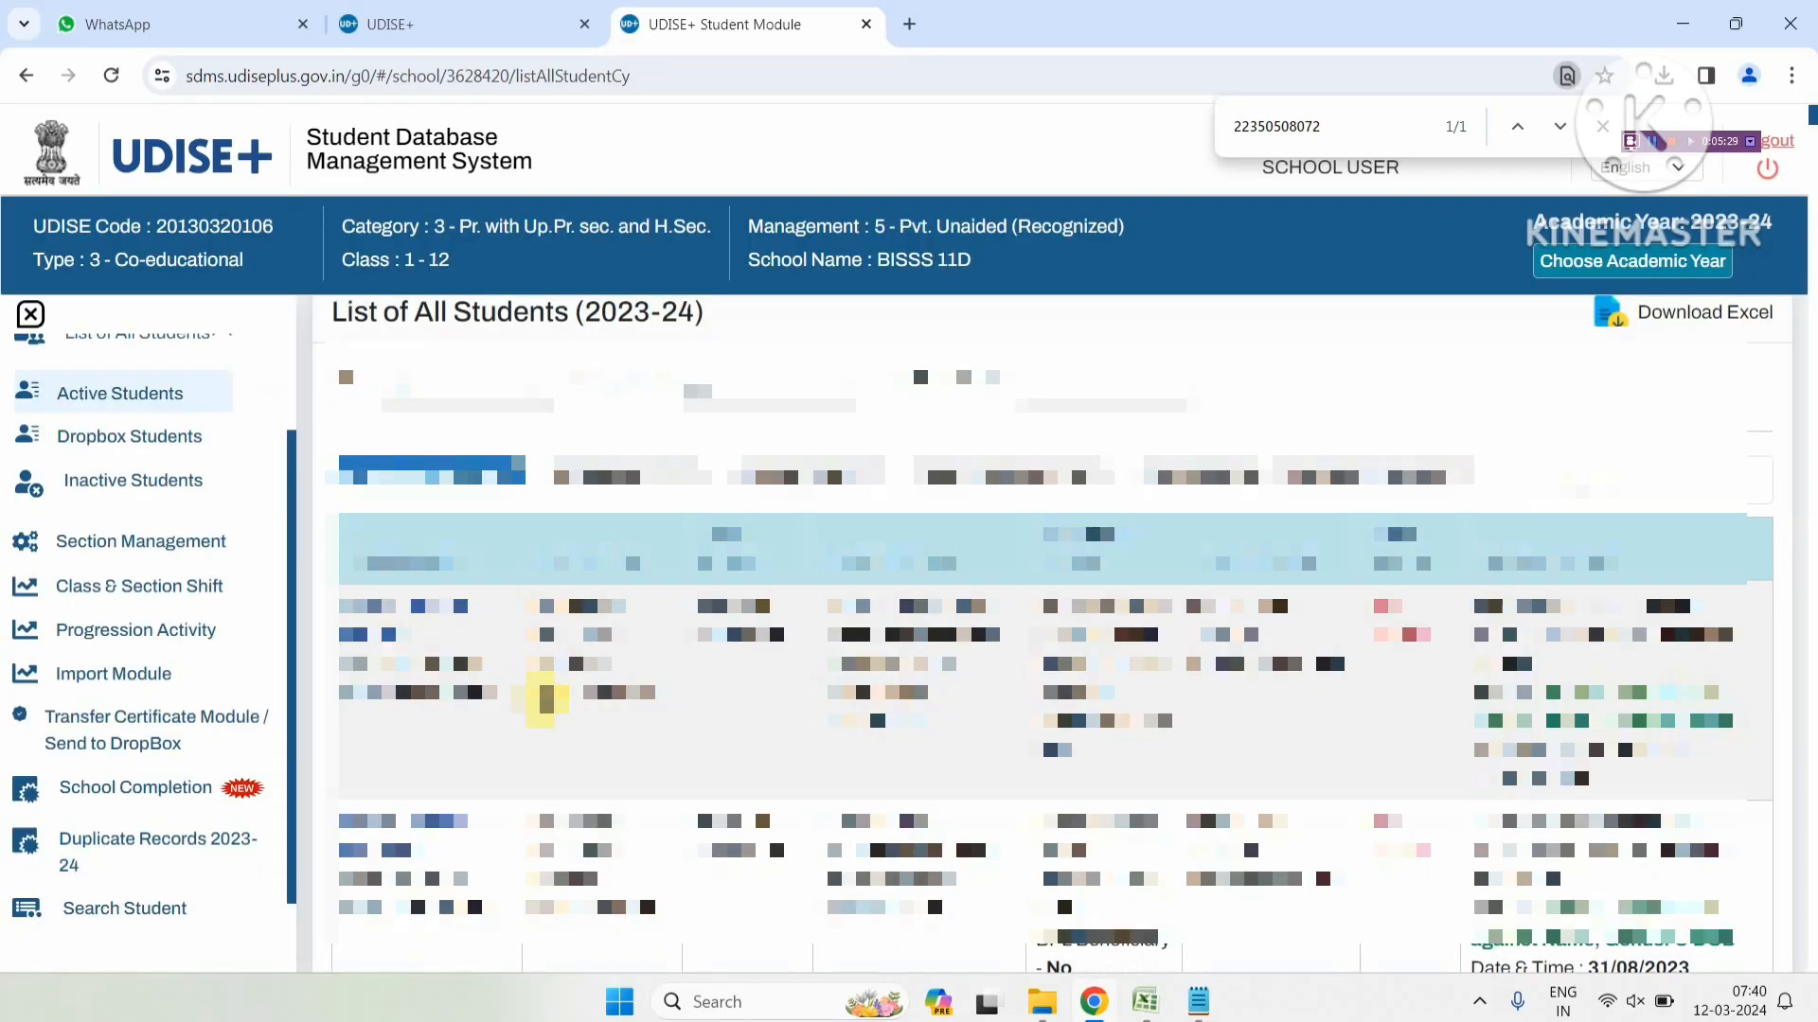
{"action": "left_click_drag", "start_coordinate": [546, 692], "coordinate": [662, 720]}
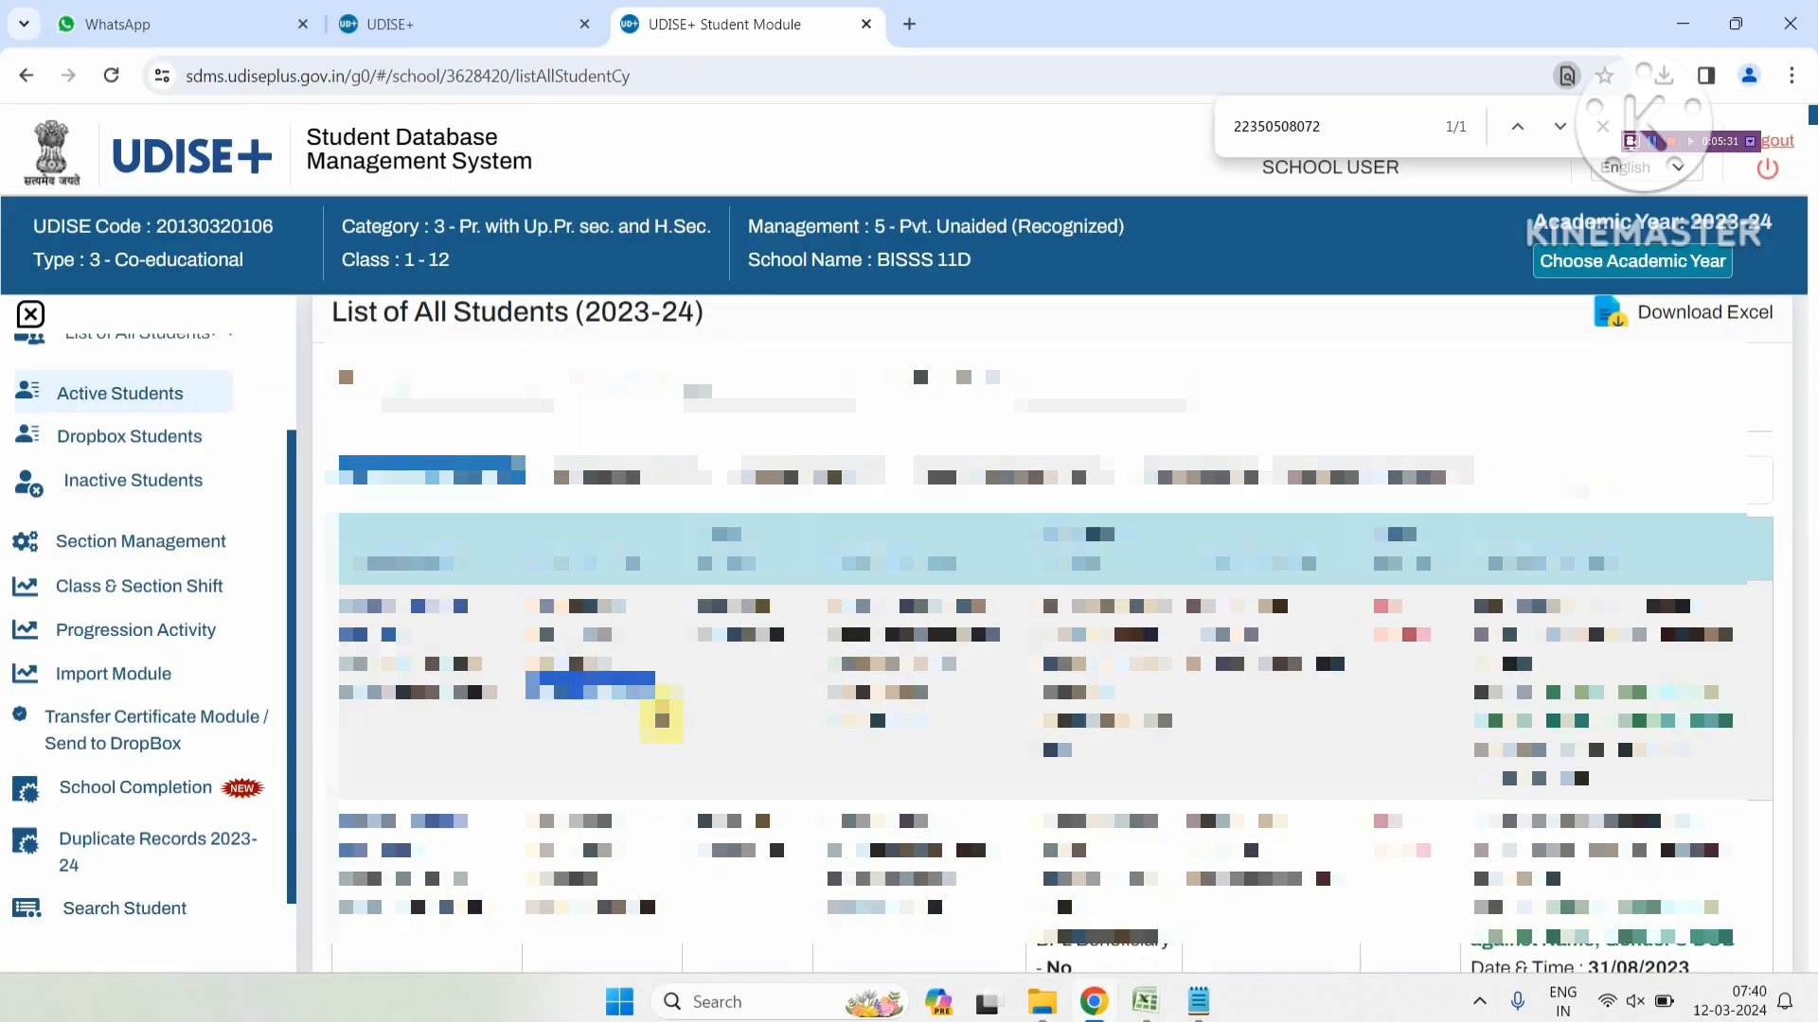
{"action": "left_click", "coordinate": [182, 734]}
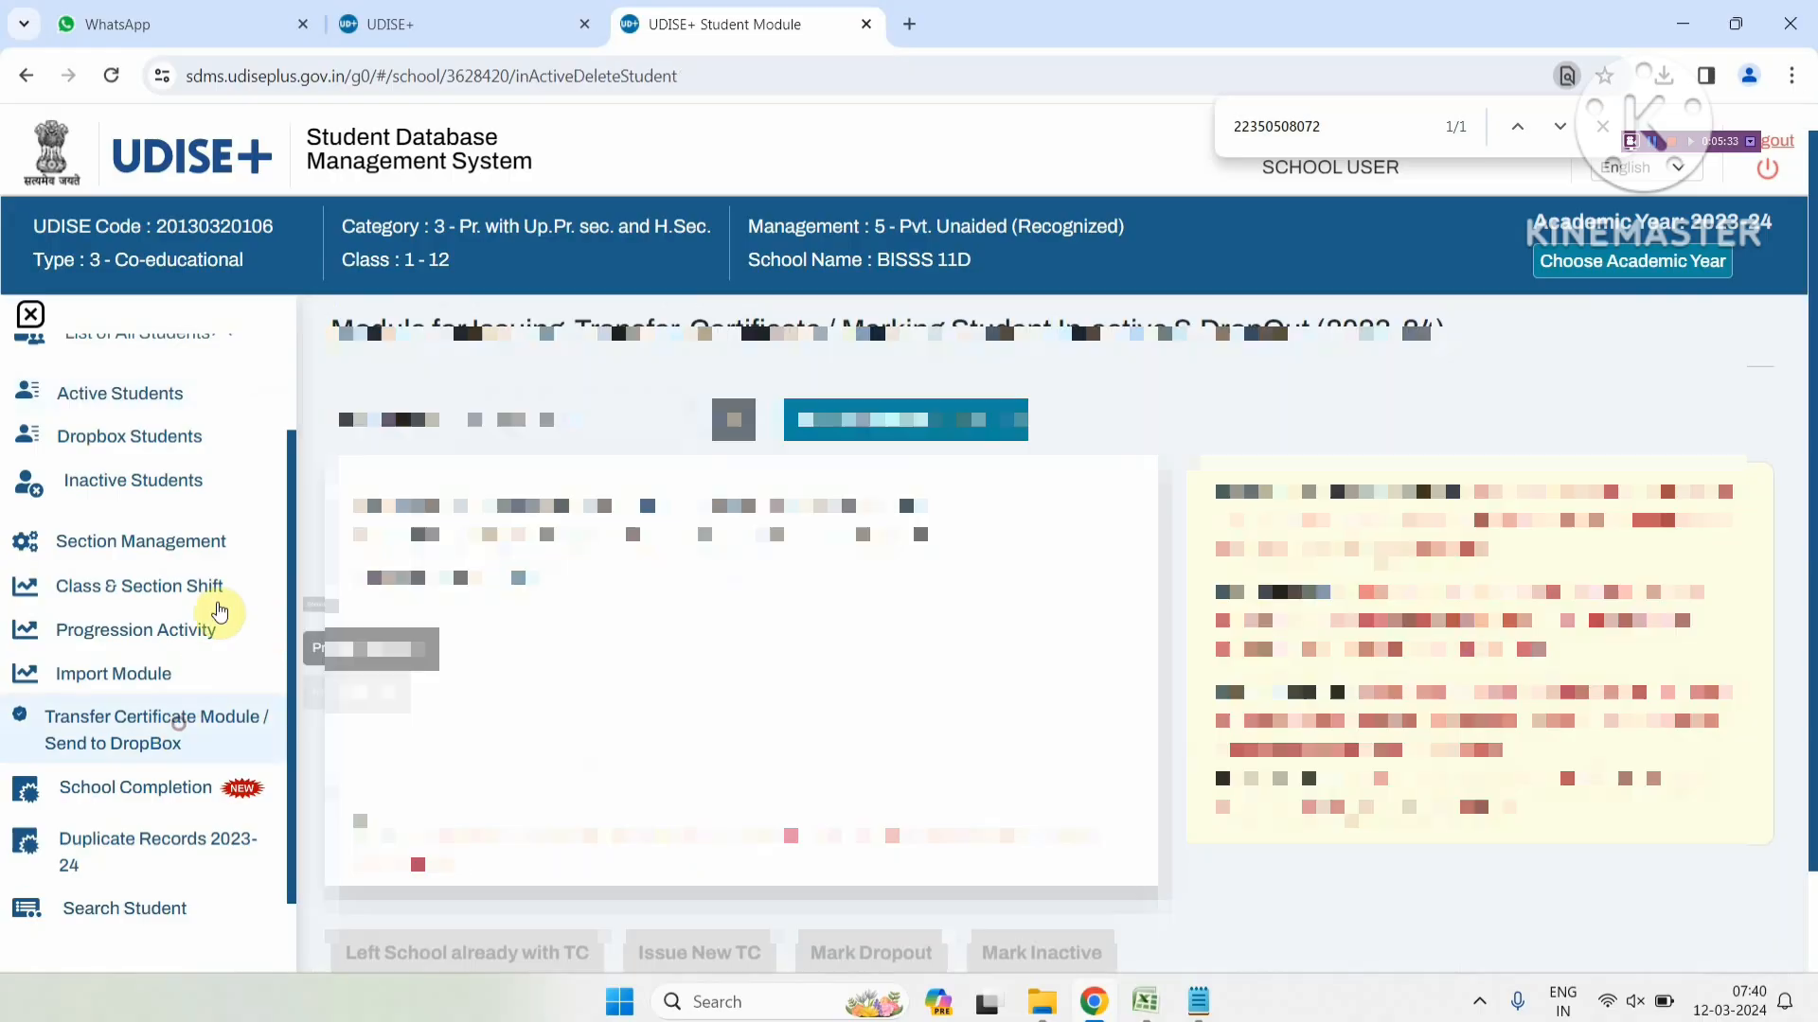
{"action": "left_click", "coordinate": [493, 426]}
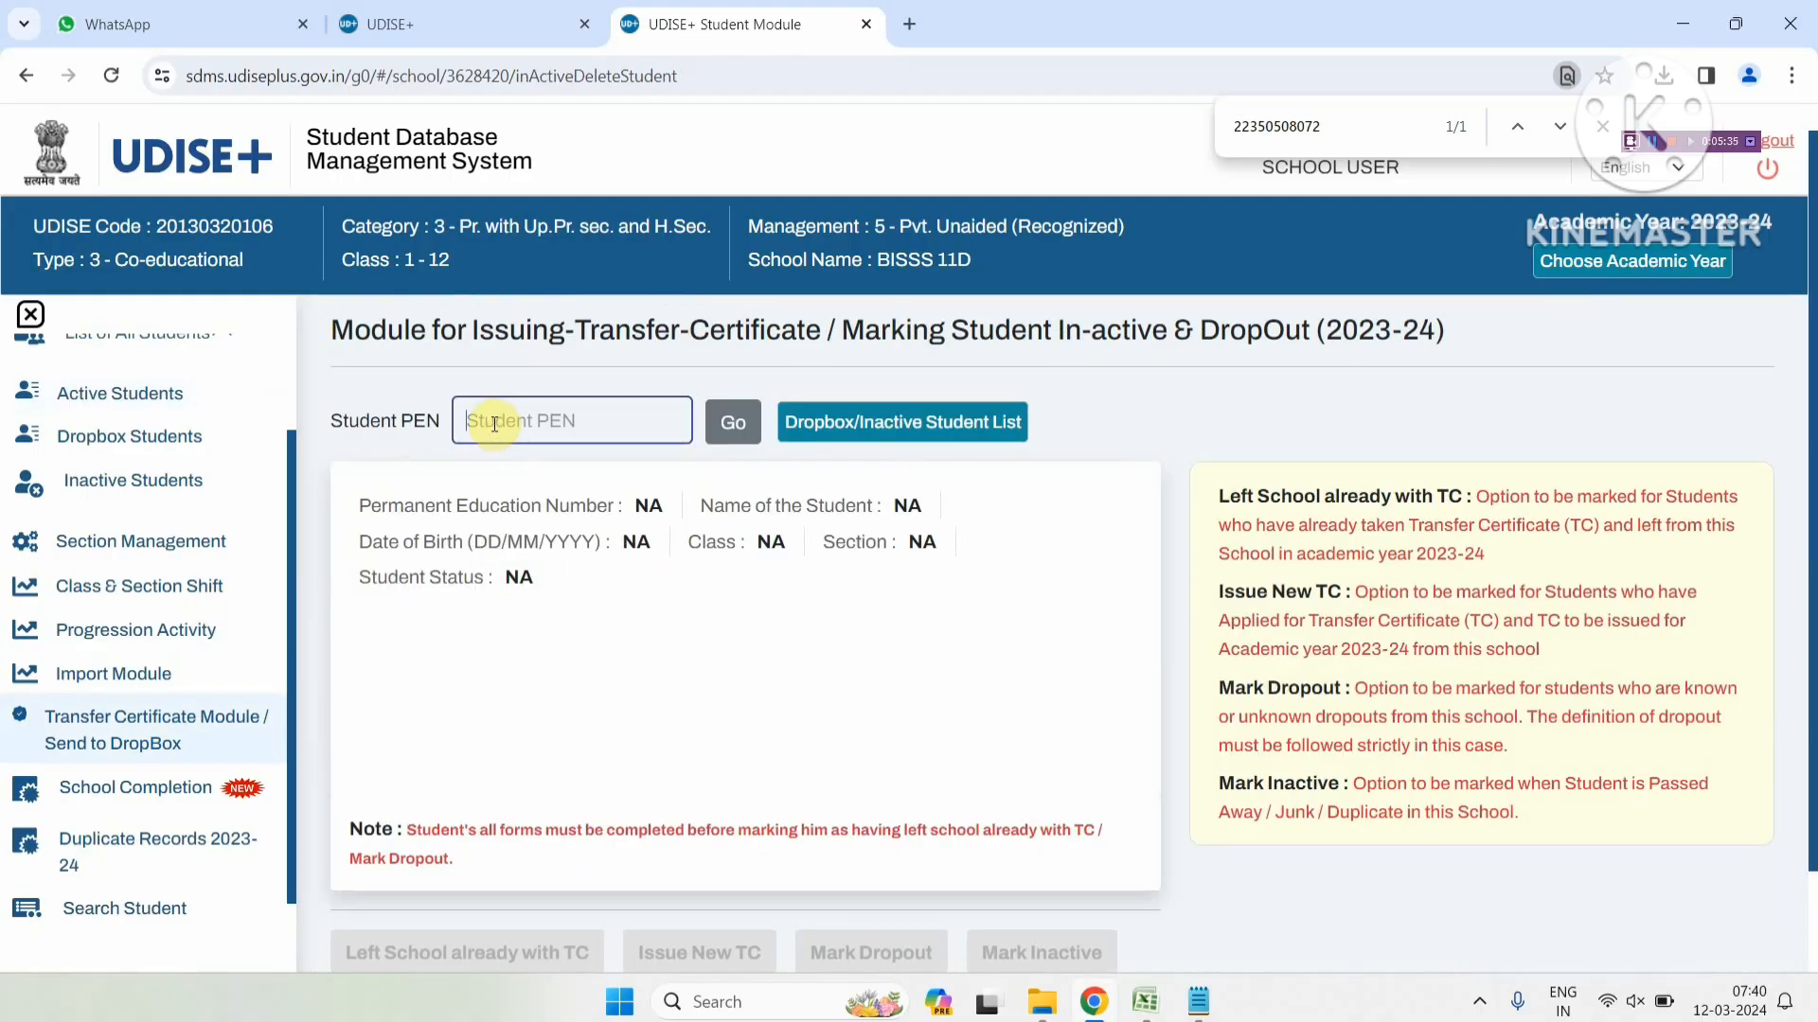
Load the student by pasted PEN and highlight the Left School, Dropout, Inactive and form-completion notes
{"action": "key", "text": "ctrl+v"}
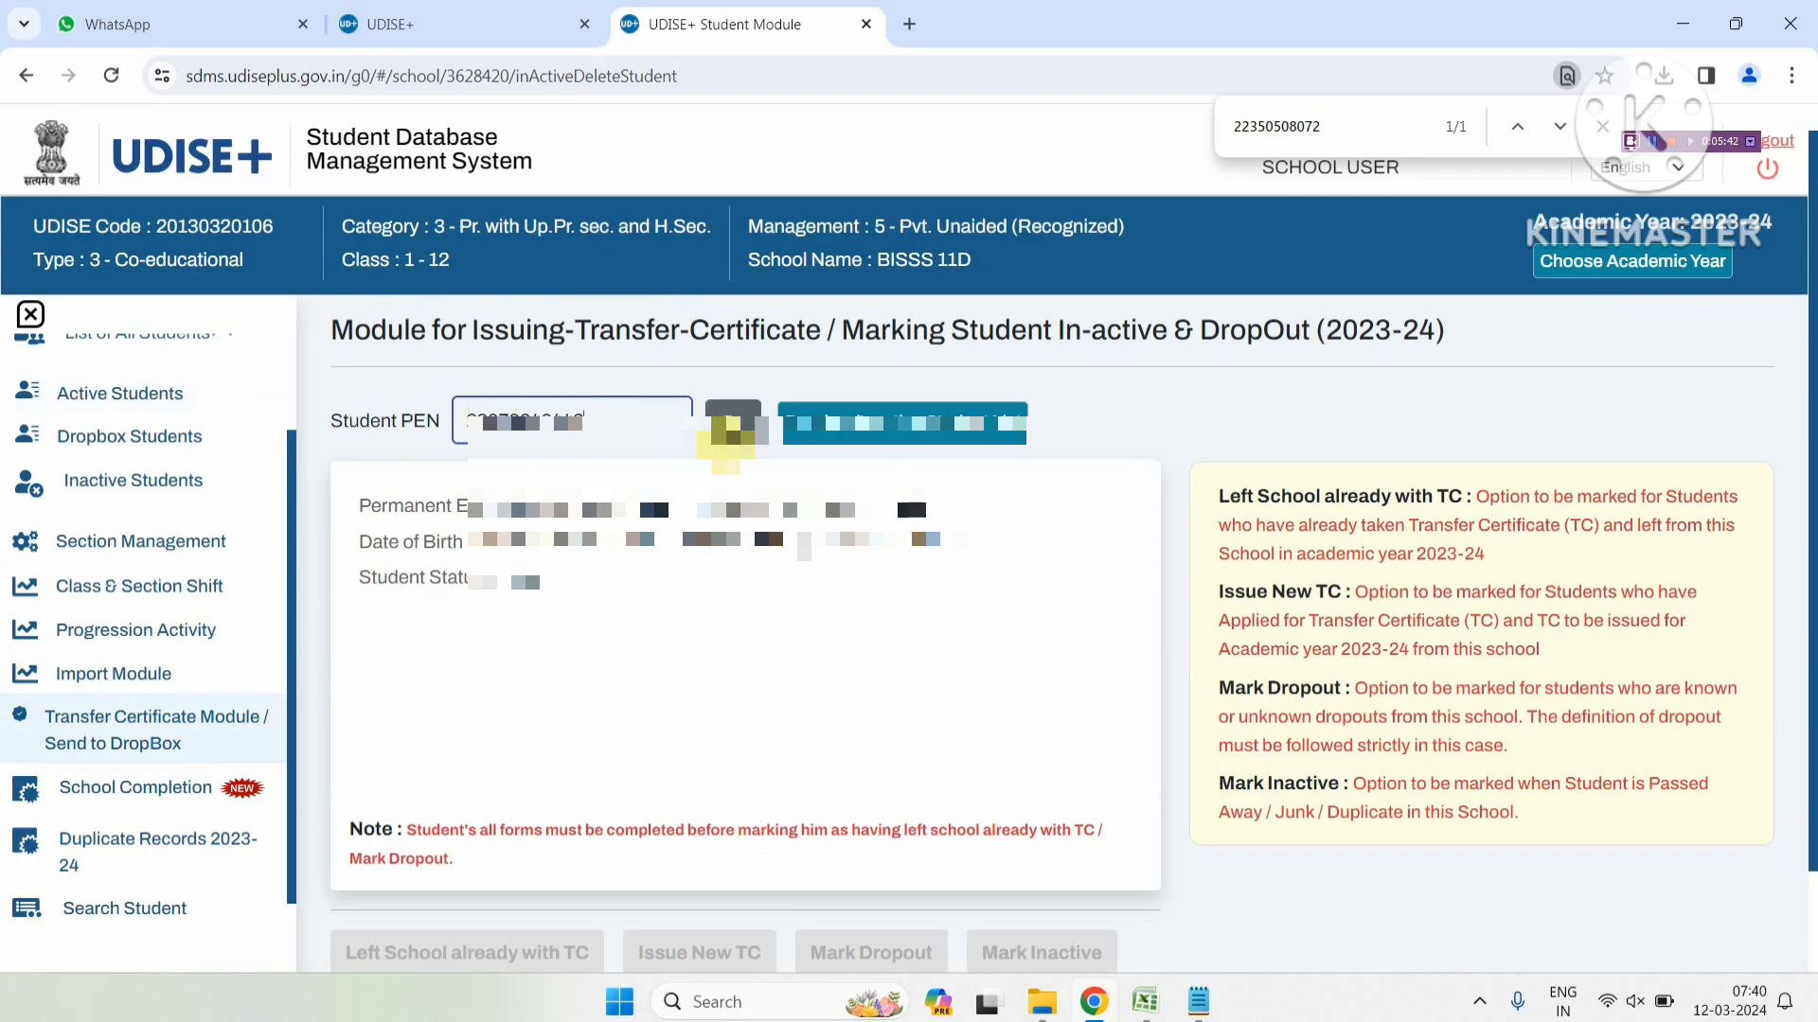
{"action": "left_click", "coordinate": [731, 421]}
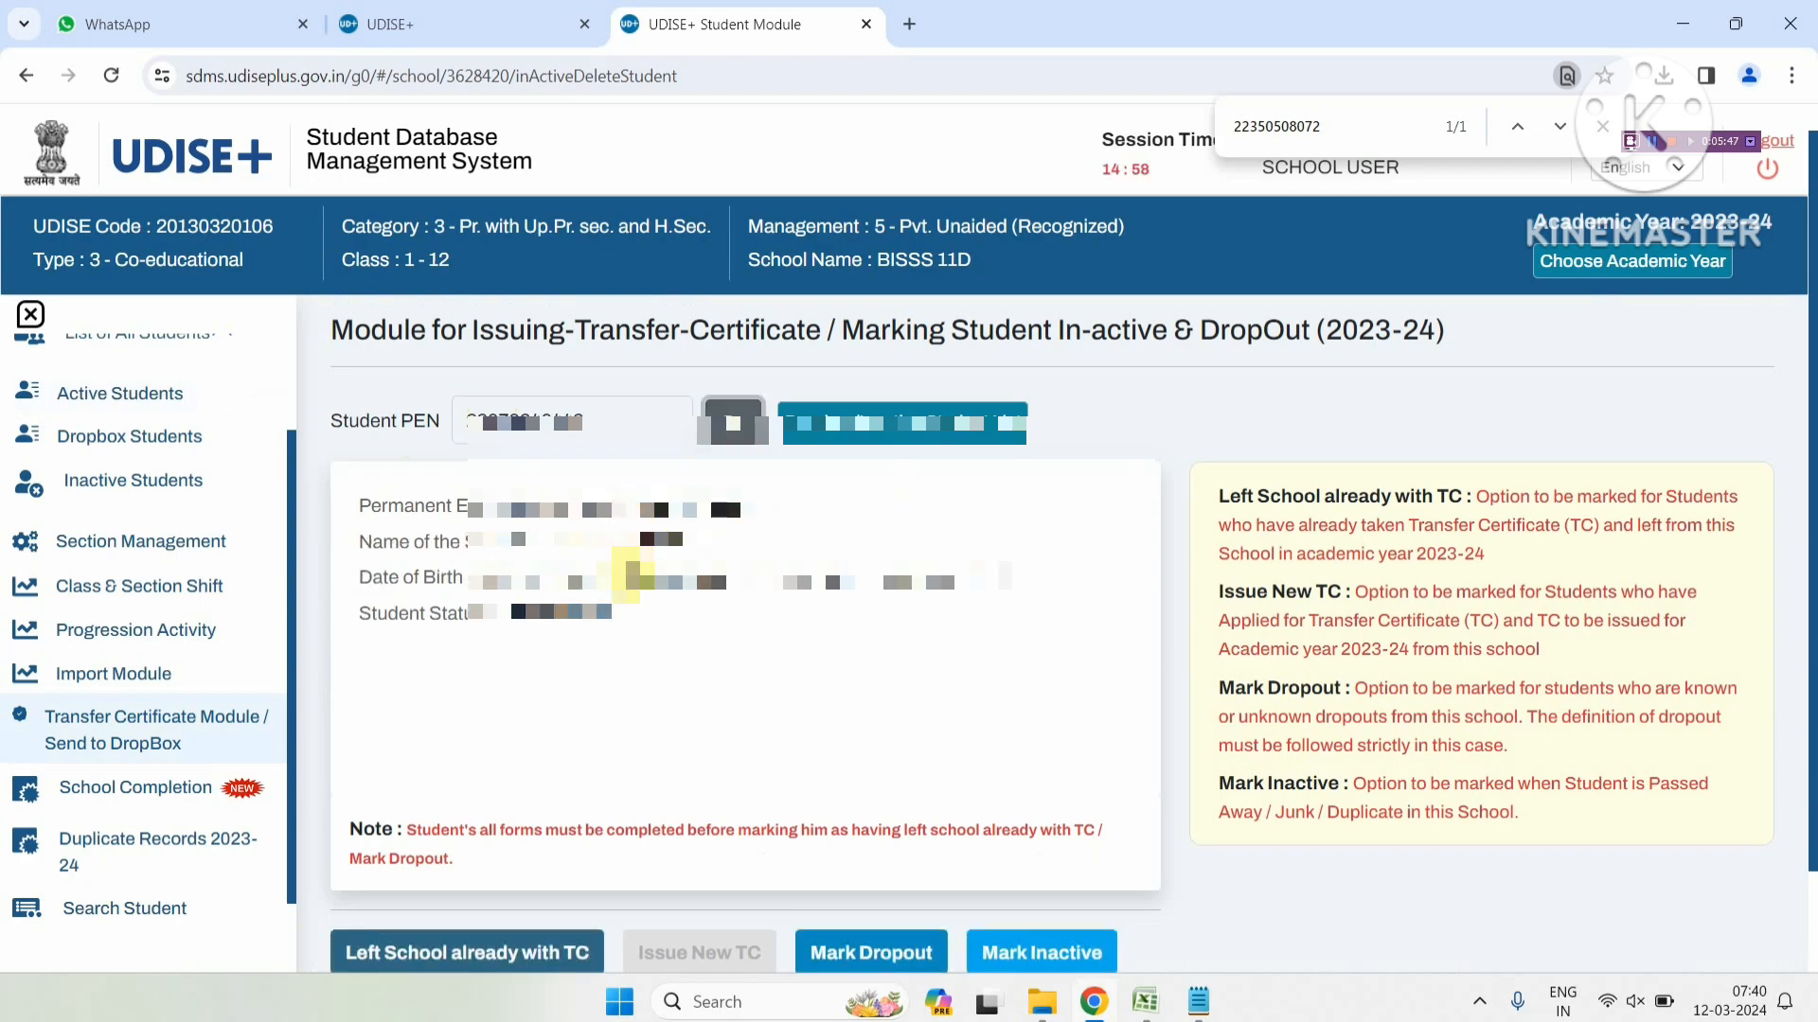
{"action": "scroll", "coordinate": [633, 549], "scroll_direction": "down", "scroll_amount": 1}
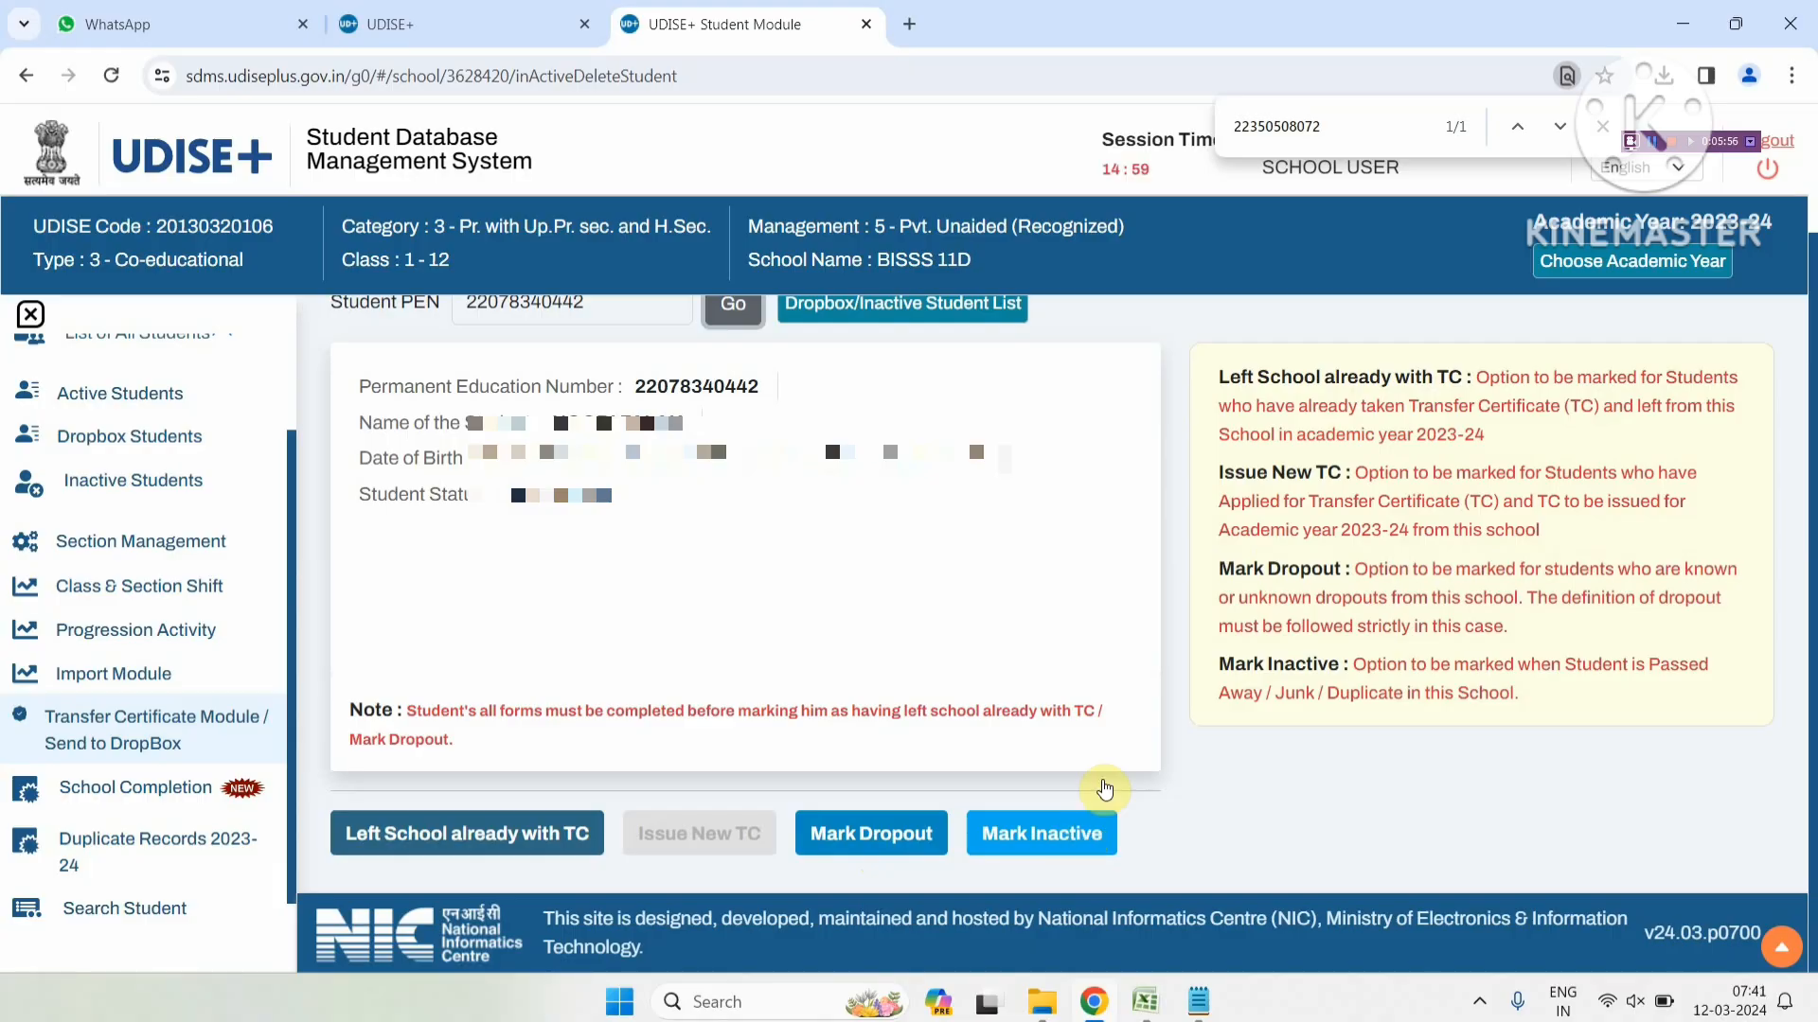
{"action": "left_click_drag", "start_coordinate": [1219, 376], "coordinate": [1524, 712]}
{"action": "left_click", "coordinate": [1495, 750]}
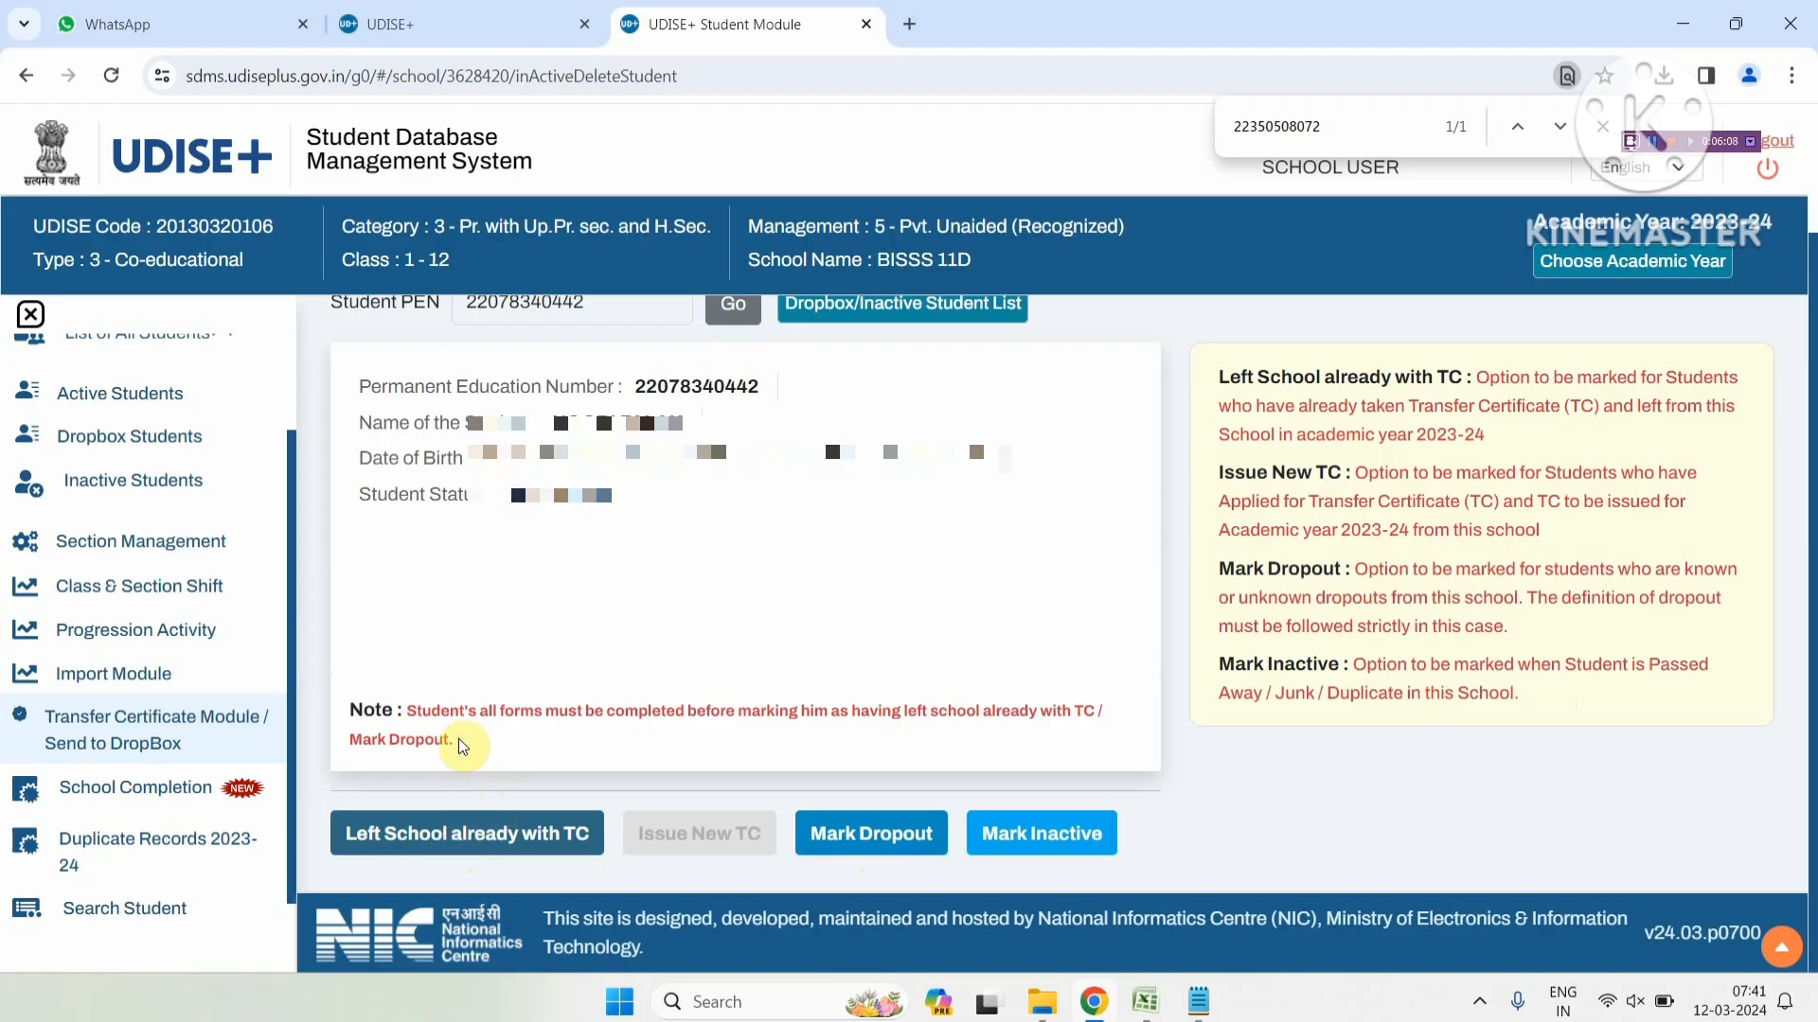
{"action": "left_click_drag", "start_coordinate": [395, 707], "coordinate": [1104, 712]}
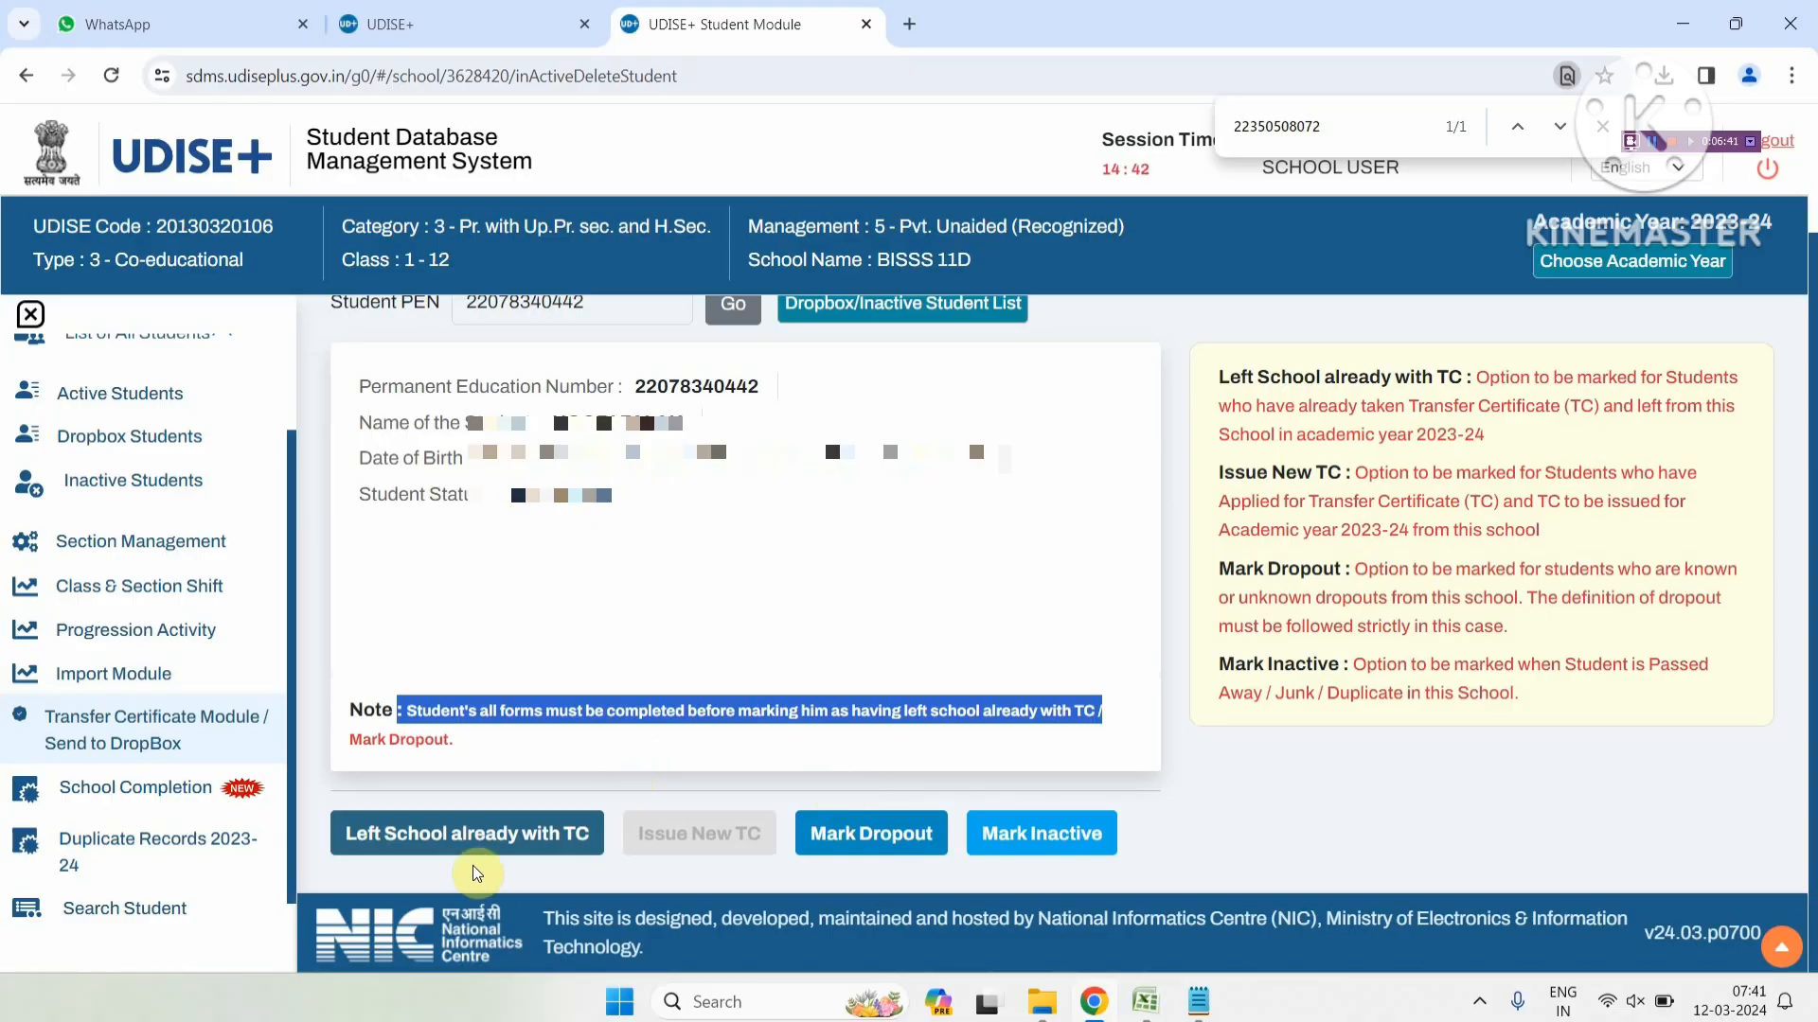
Start marking the student Left School with TC and set the leaving date to 03/08/2023
{"action": "left_click", "coordinate": [478, 833]}
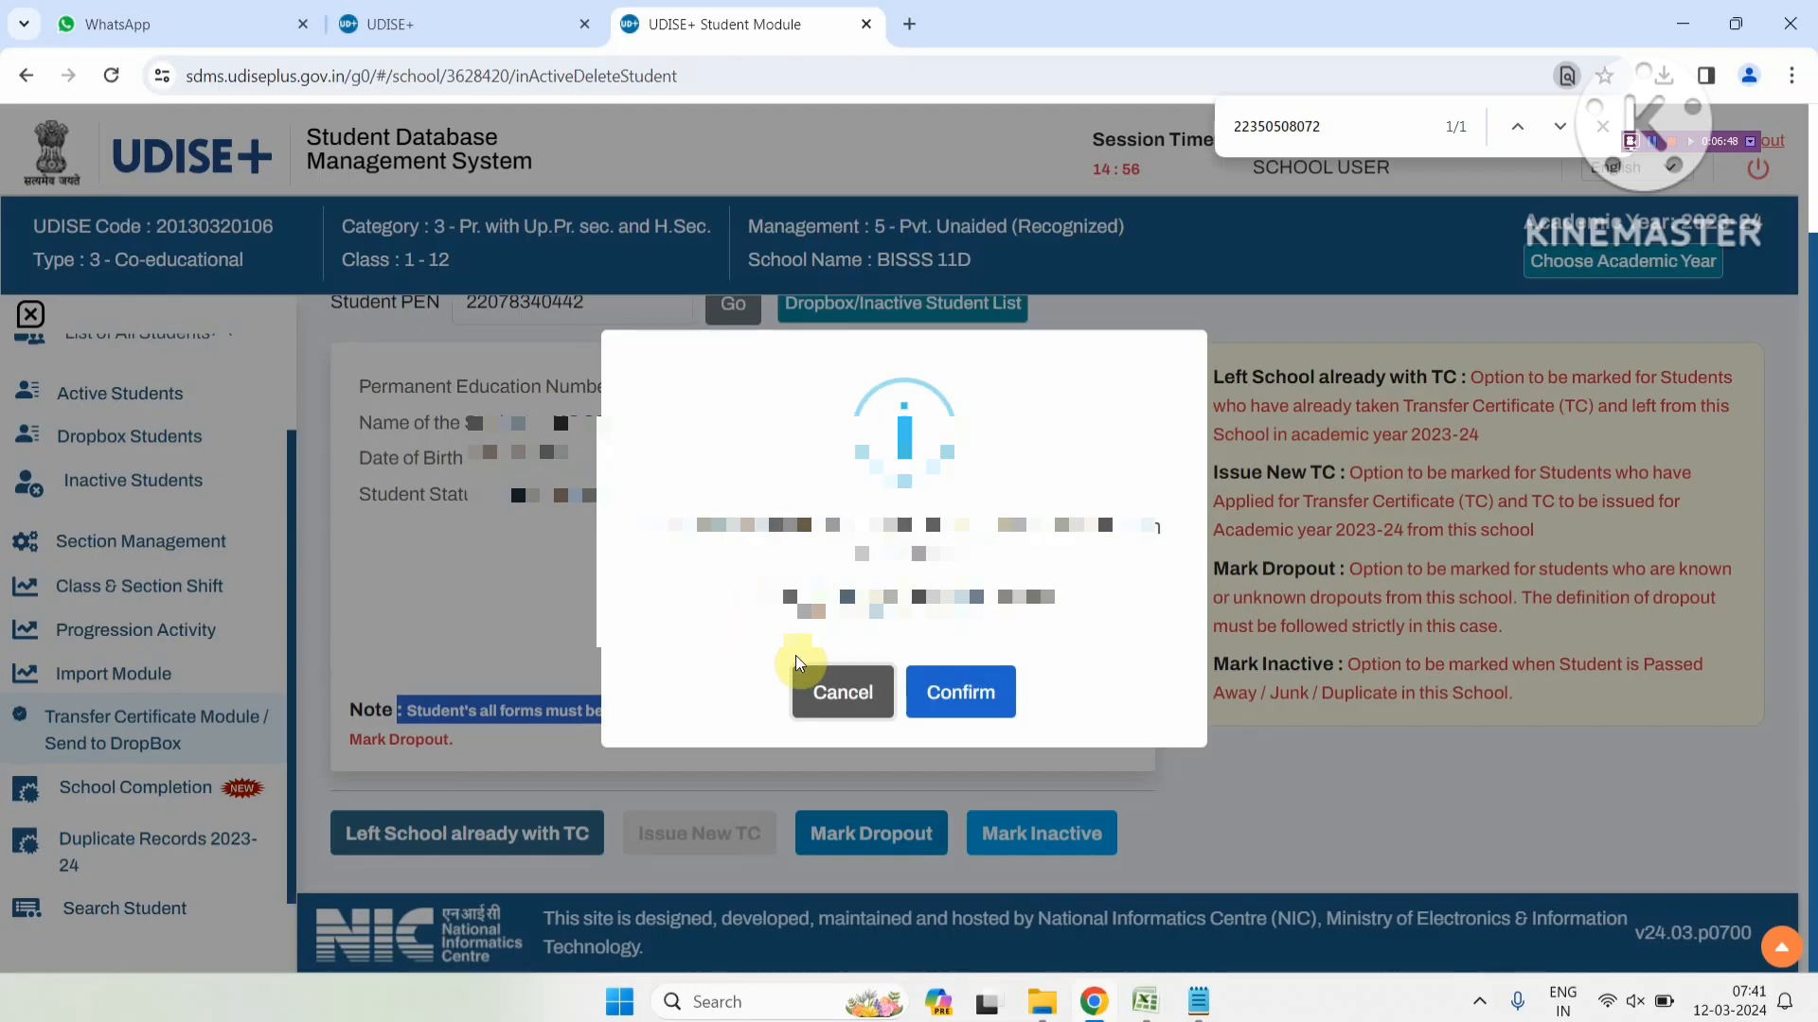
{"action": "left_click", "coordinate": [974, 699]}
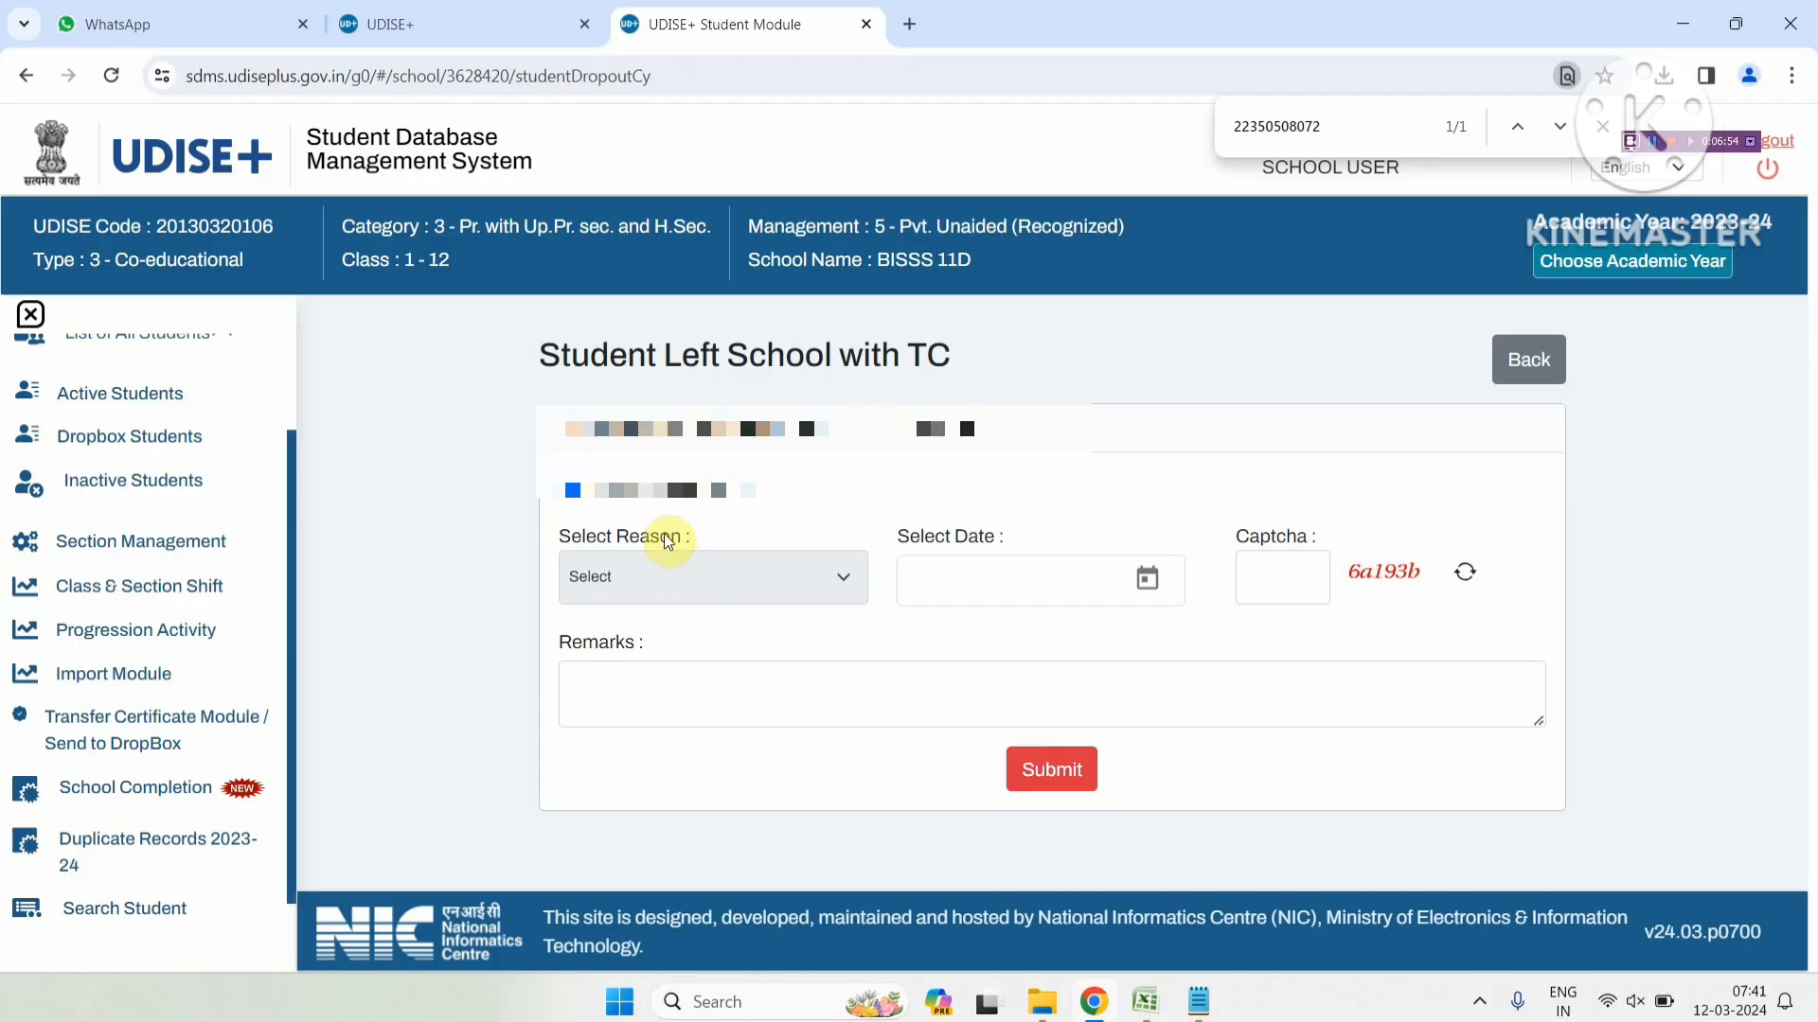
{"action": "left_click", "coordinate": [1006, 581]}
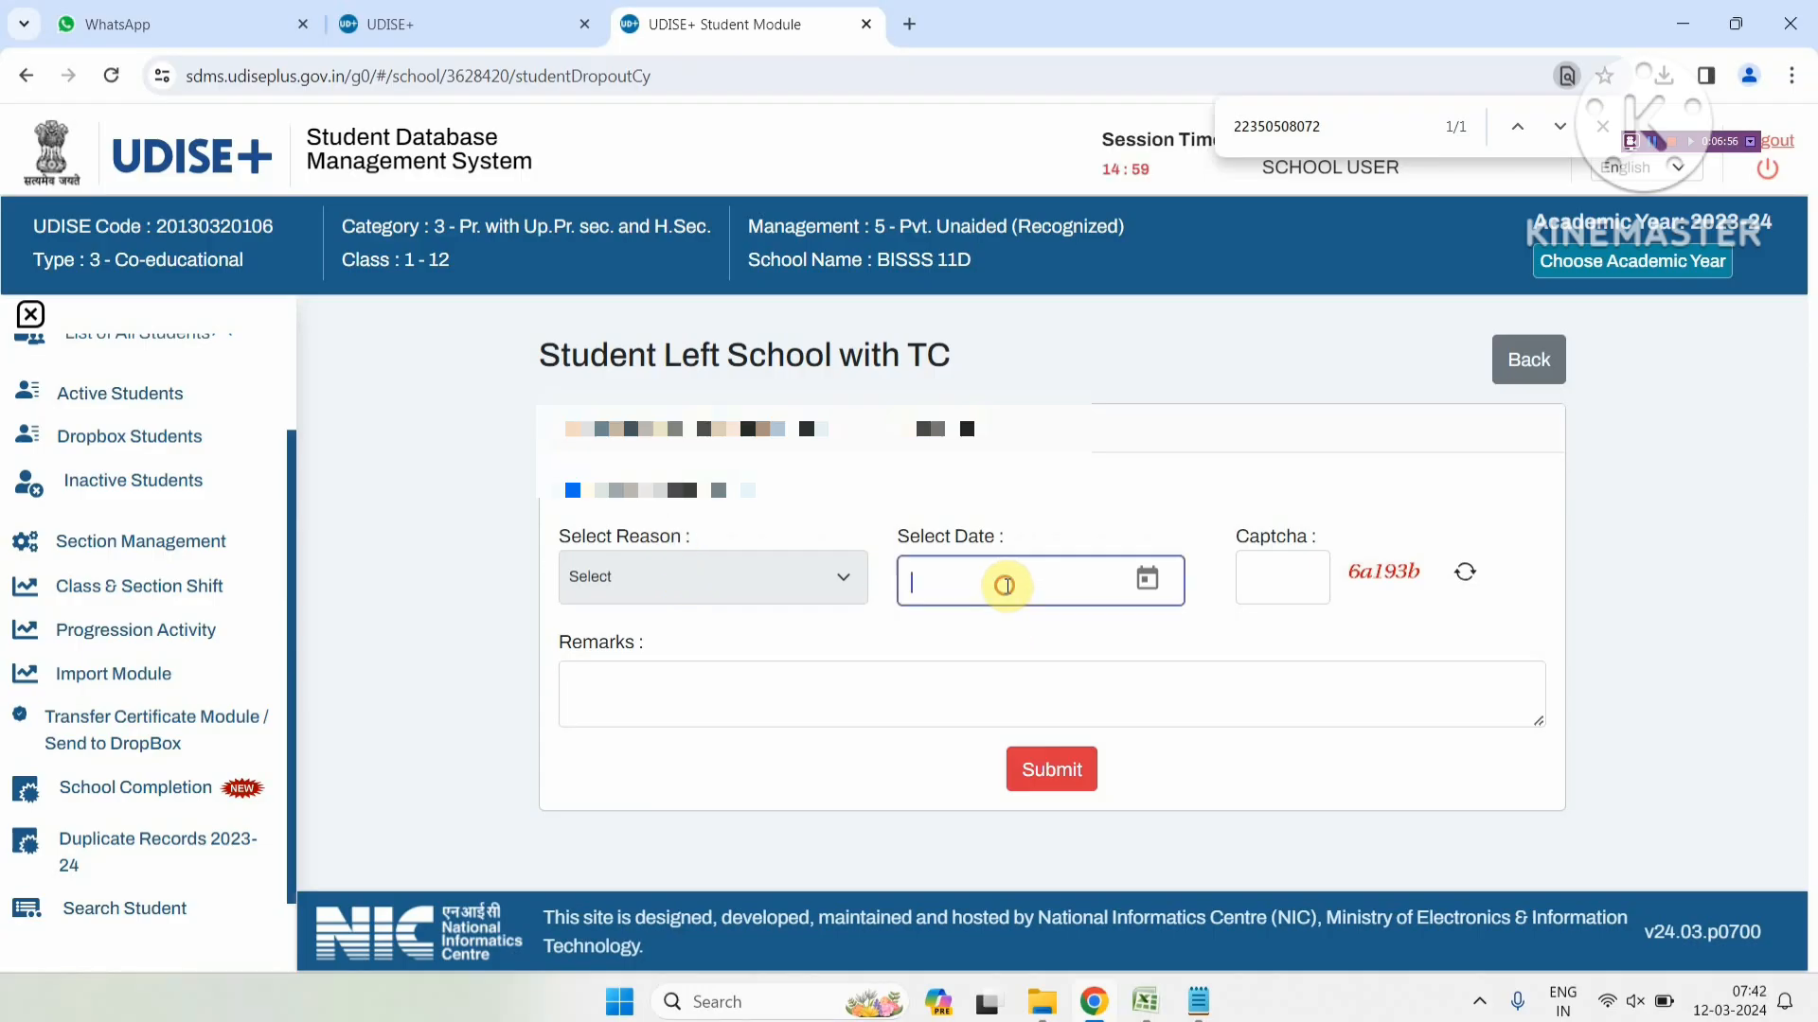
{"action": "left_click", "coordinate": [1145, 576]}
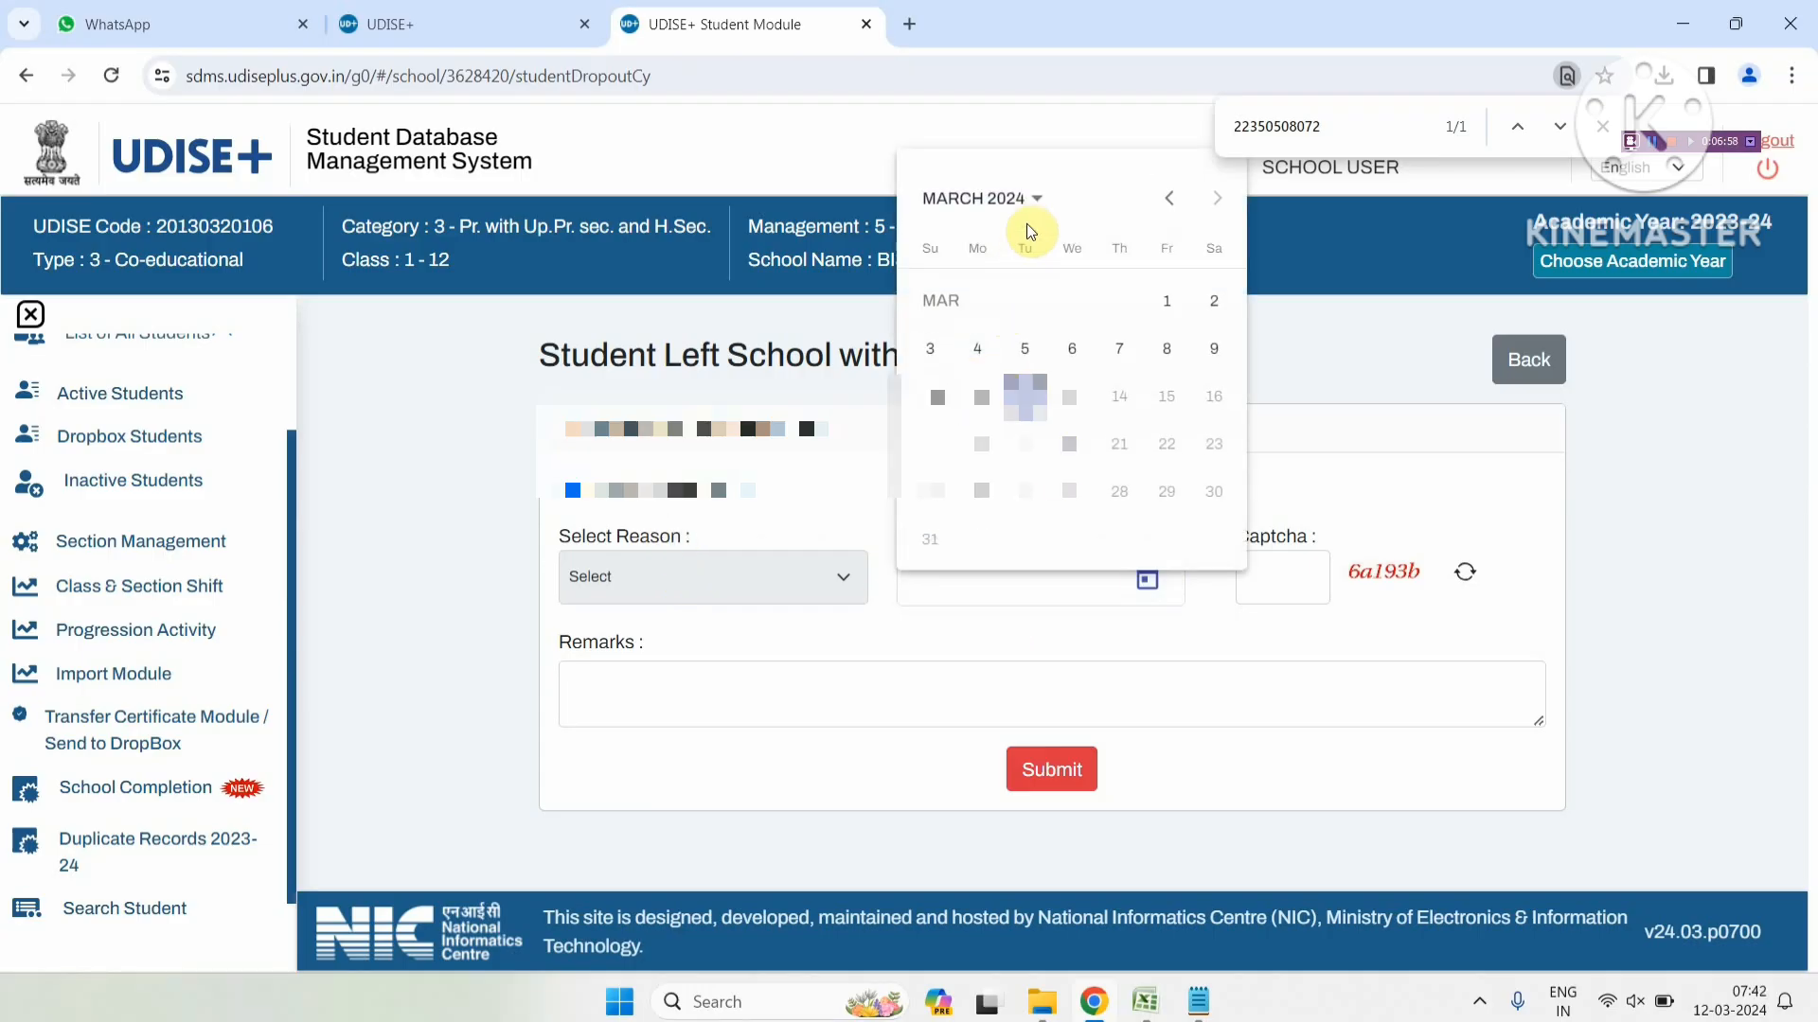
{"action": "left_click", "coordinate": [1035, 199]}
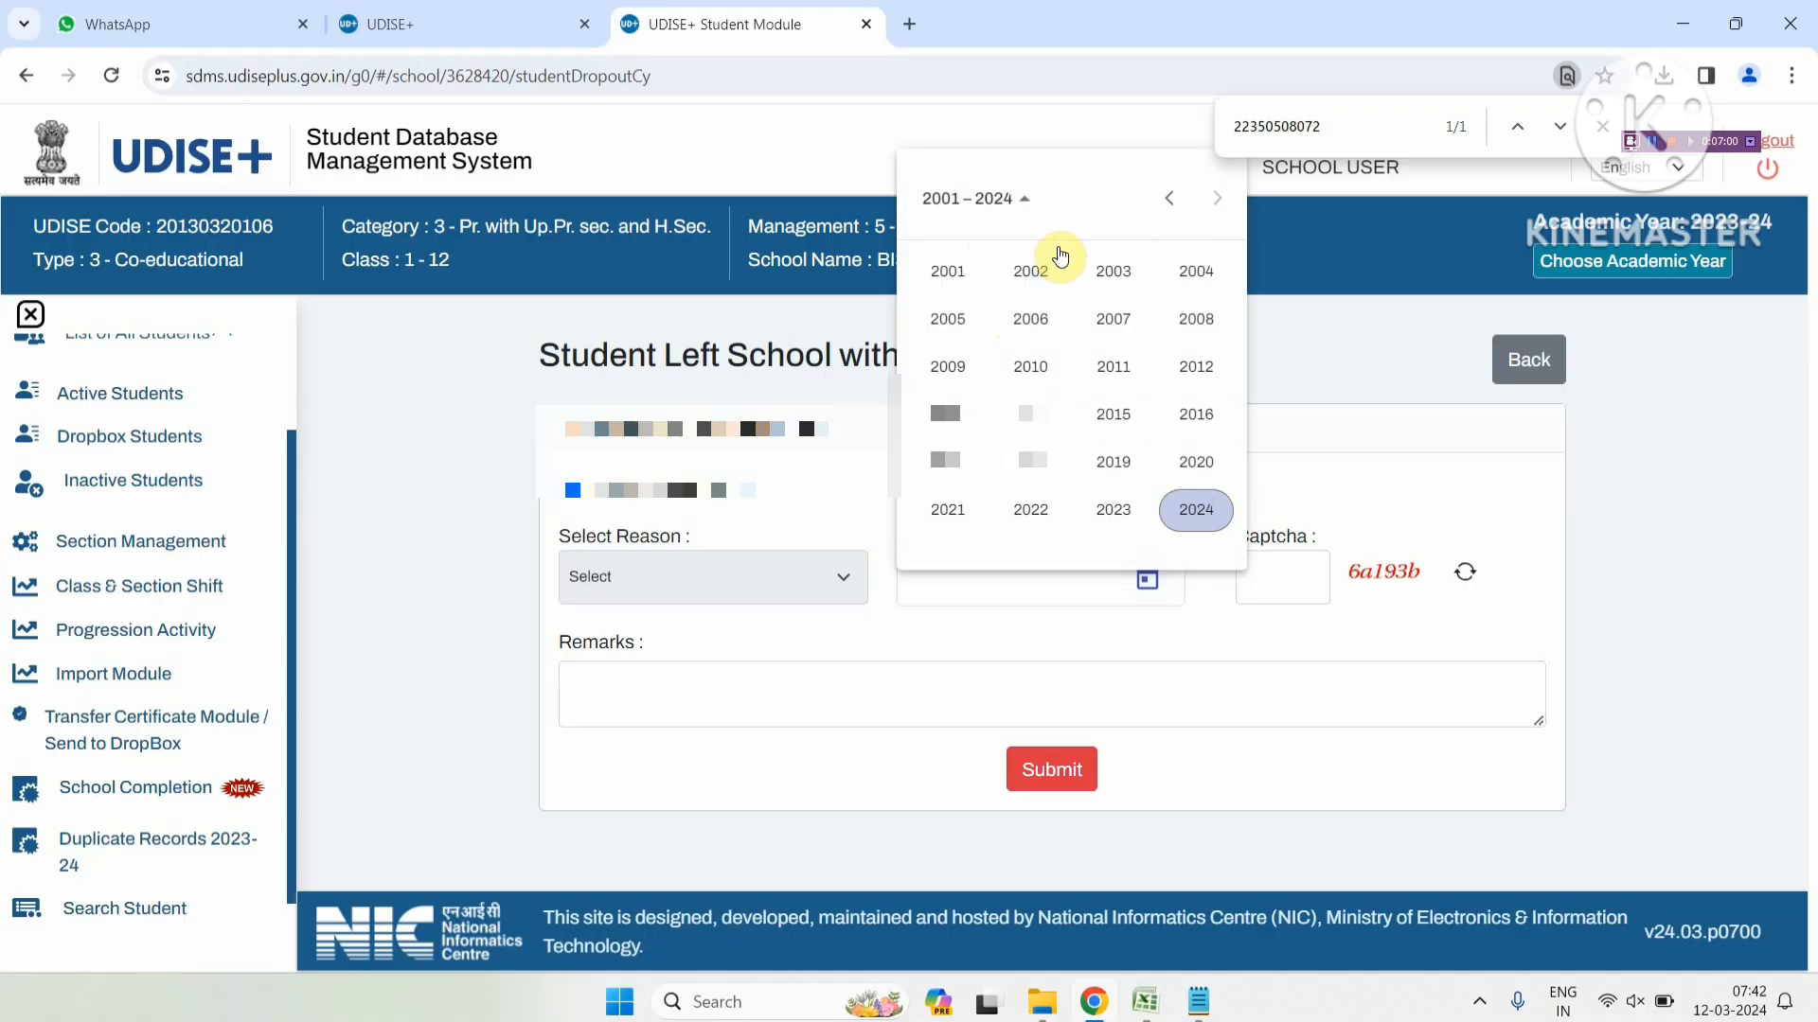
{"action": "left_click", "coordinate": [1104, 516]}
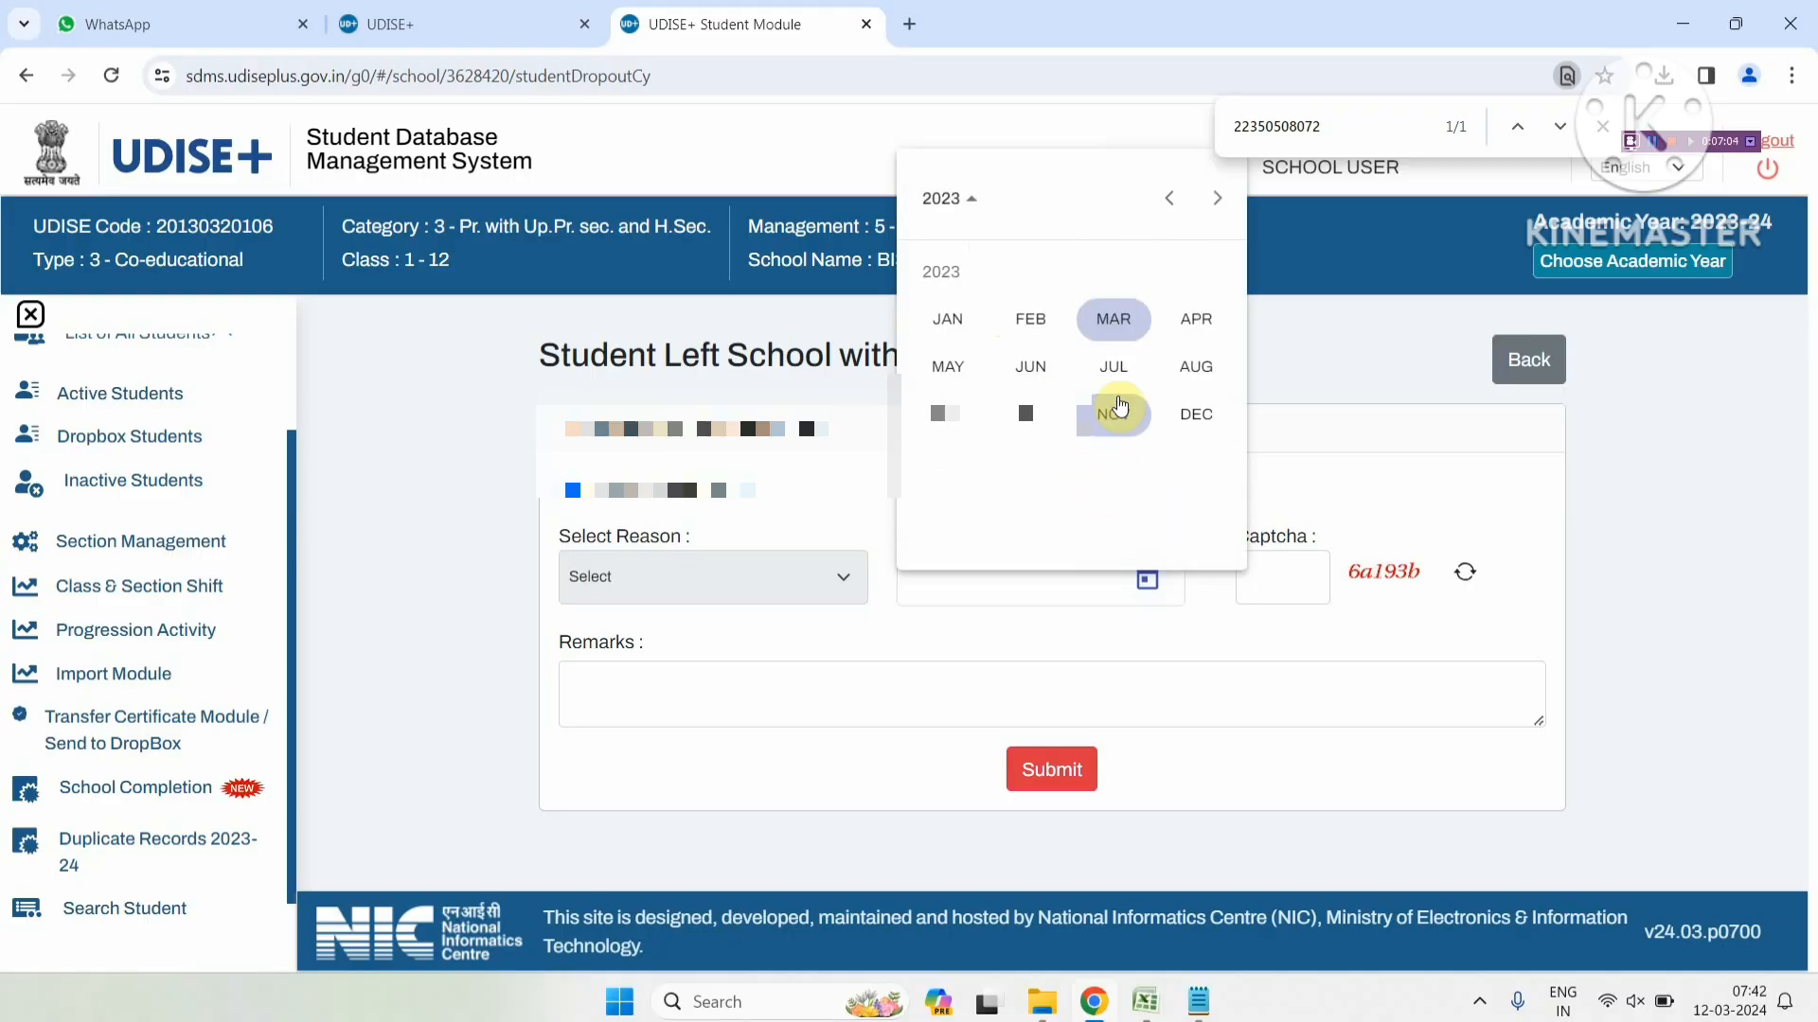
{"action": "left_click", "coordinate": [1193, 367]}
{"action": "left_click", "coordinate": [1120, 348]}
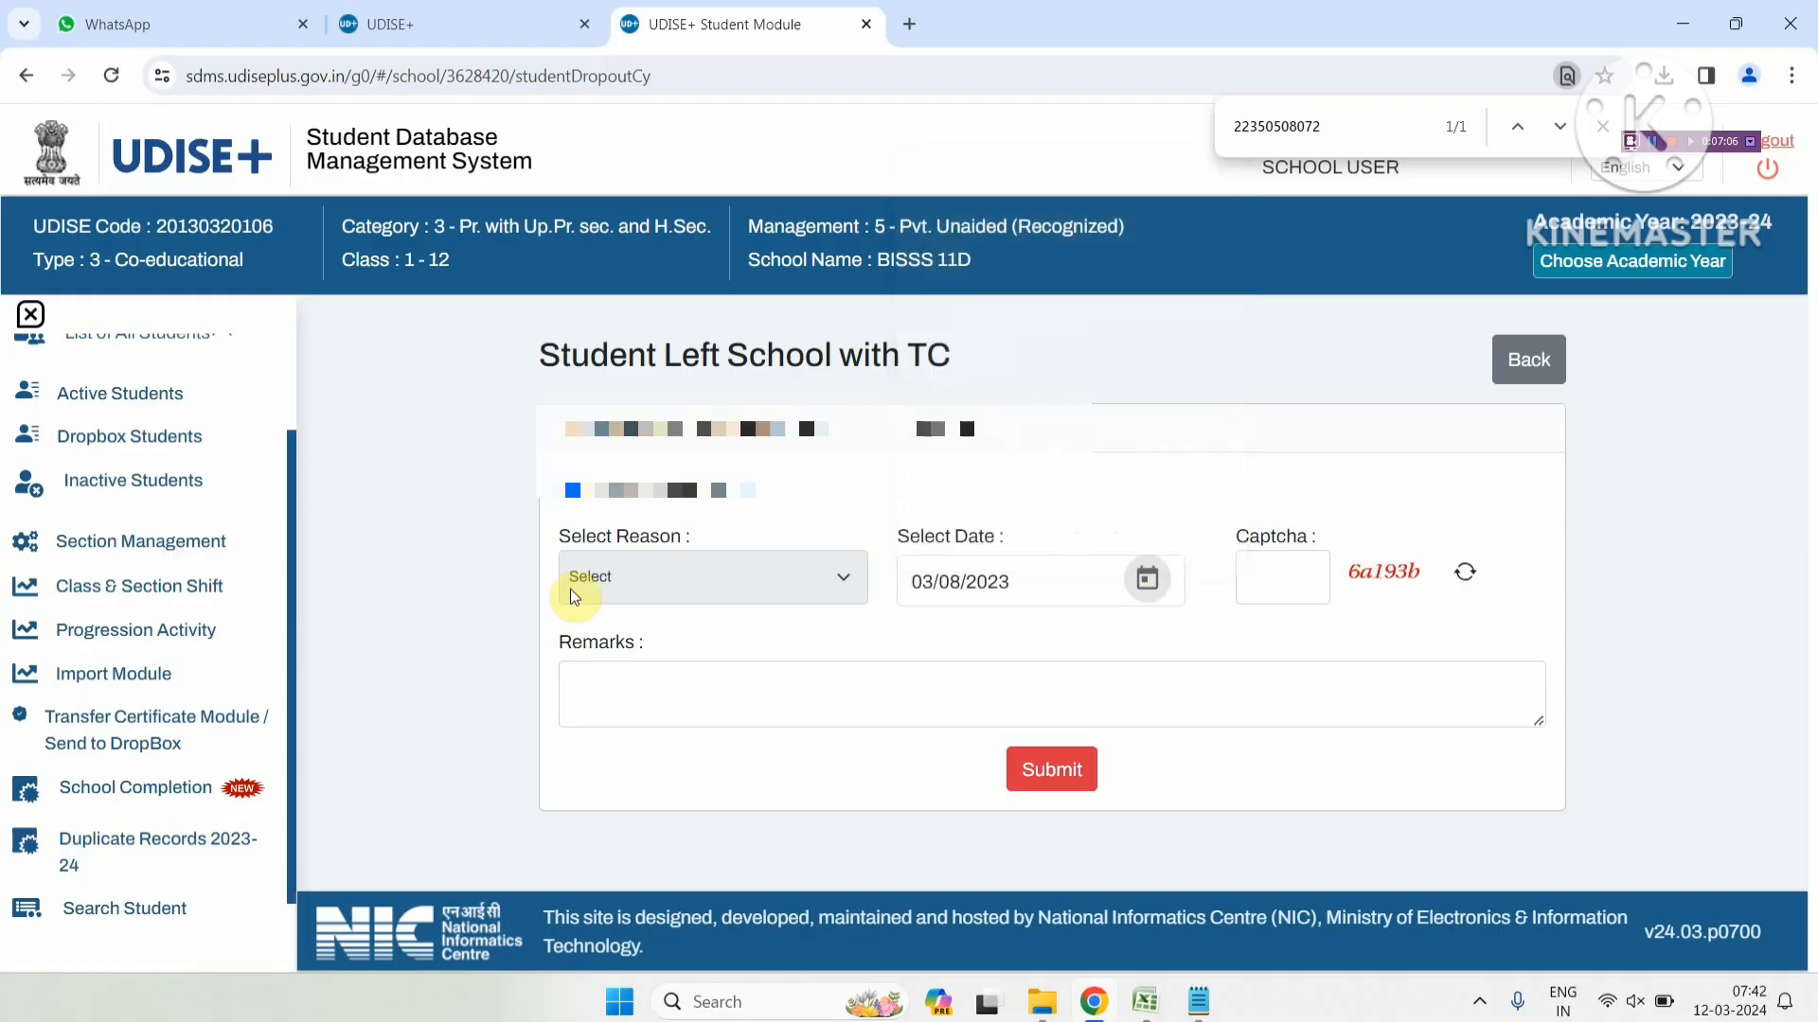
Enter the captcha and move into the Remarks field
{"action": "left_click", "coordinate": [1274, 586]}
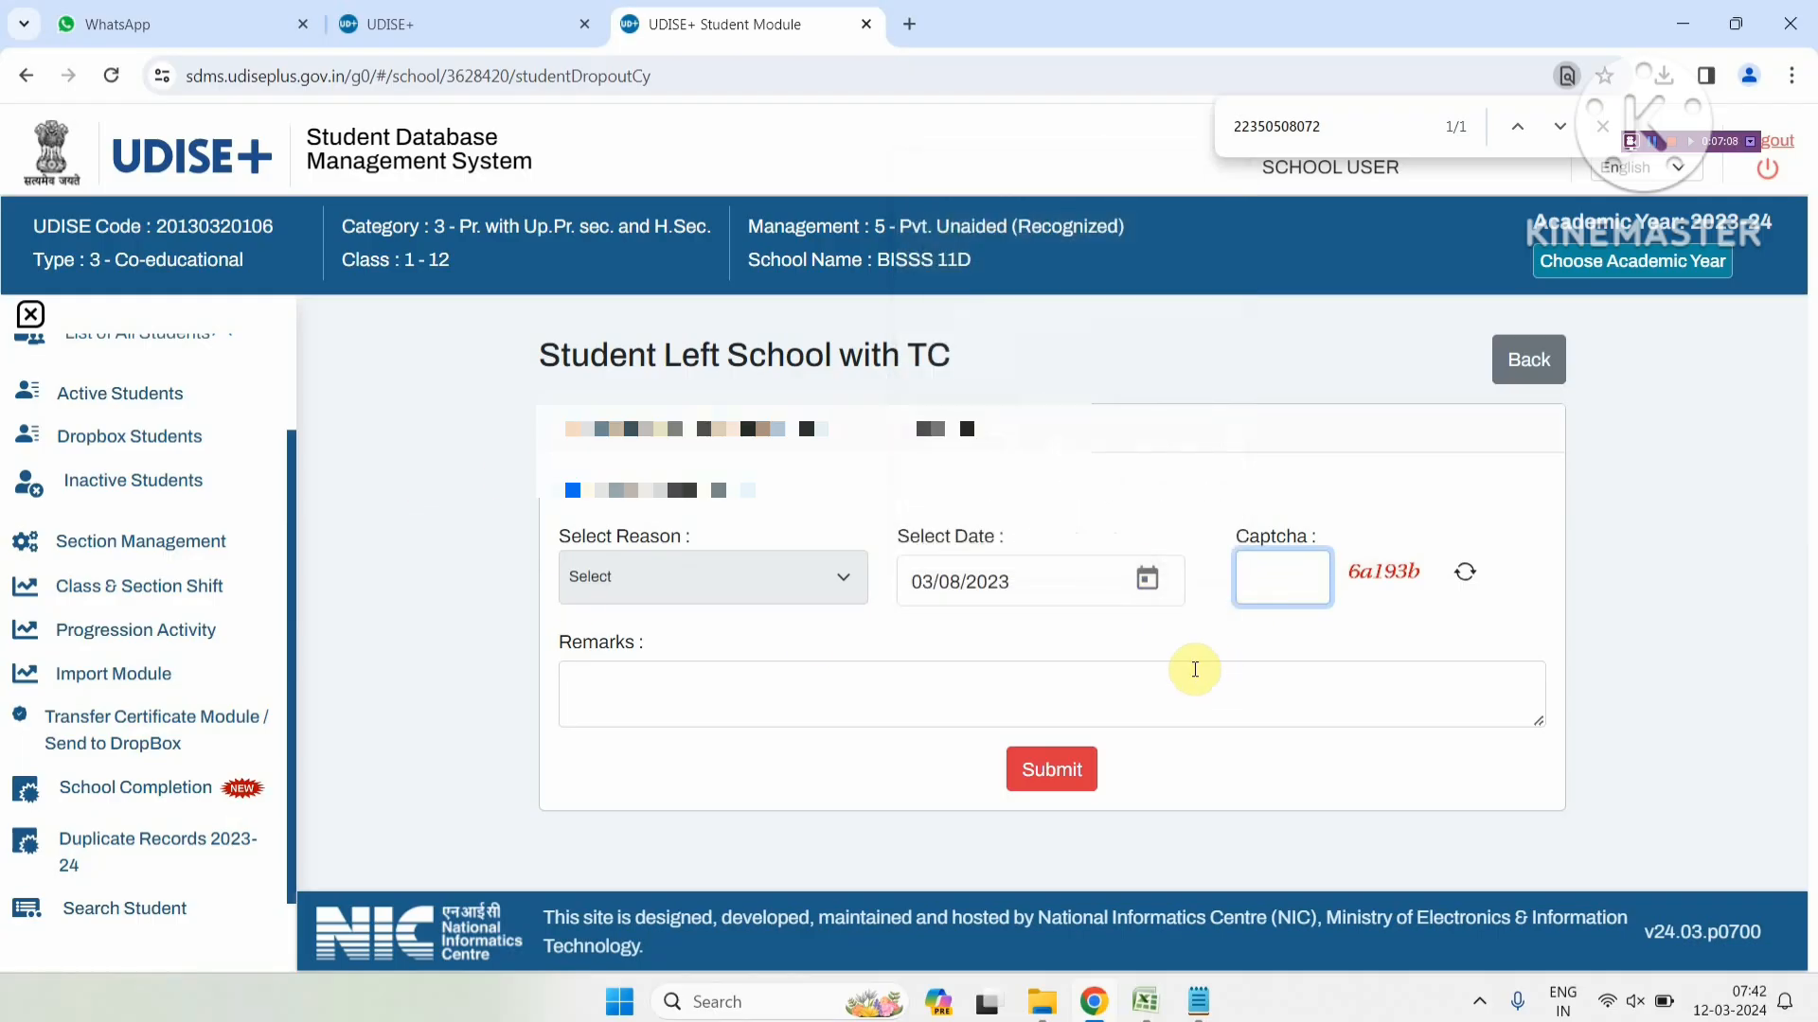
{"action": "type", "text": "6a"}
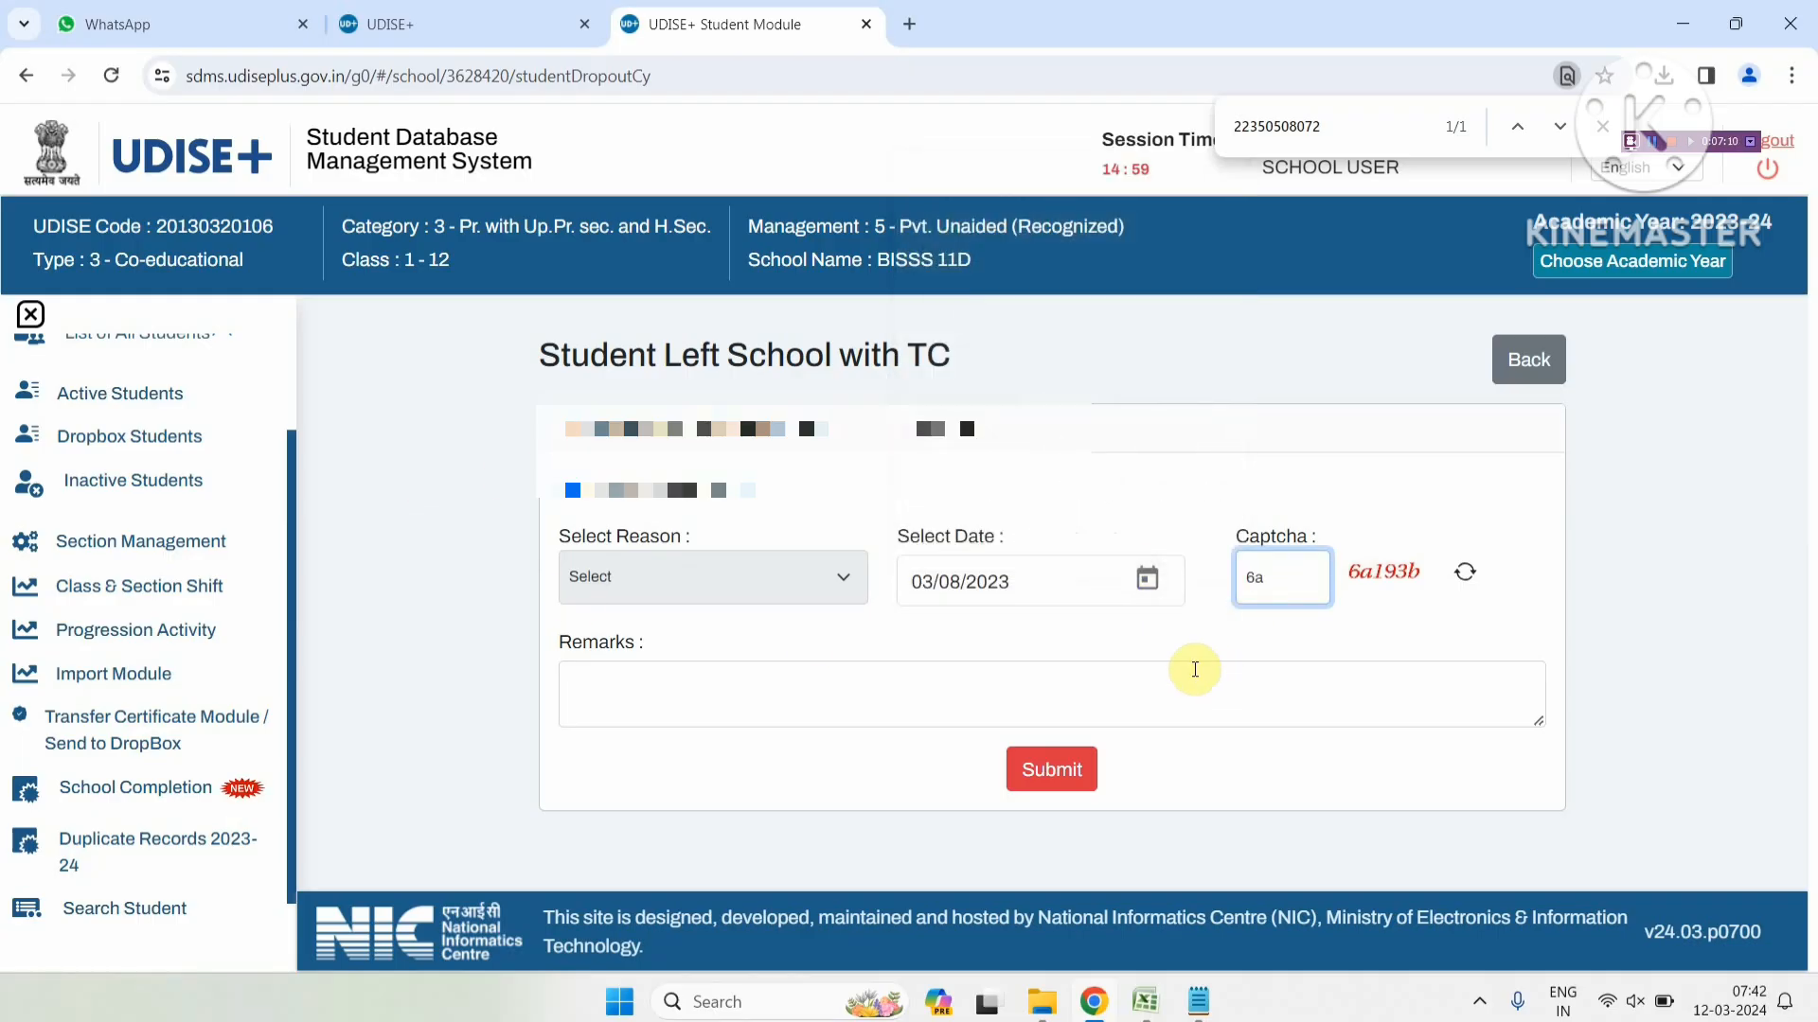
{"action": "type", "text": "193b"}
{"action": "left_click", "coordinate": [1062, 688]}
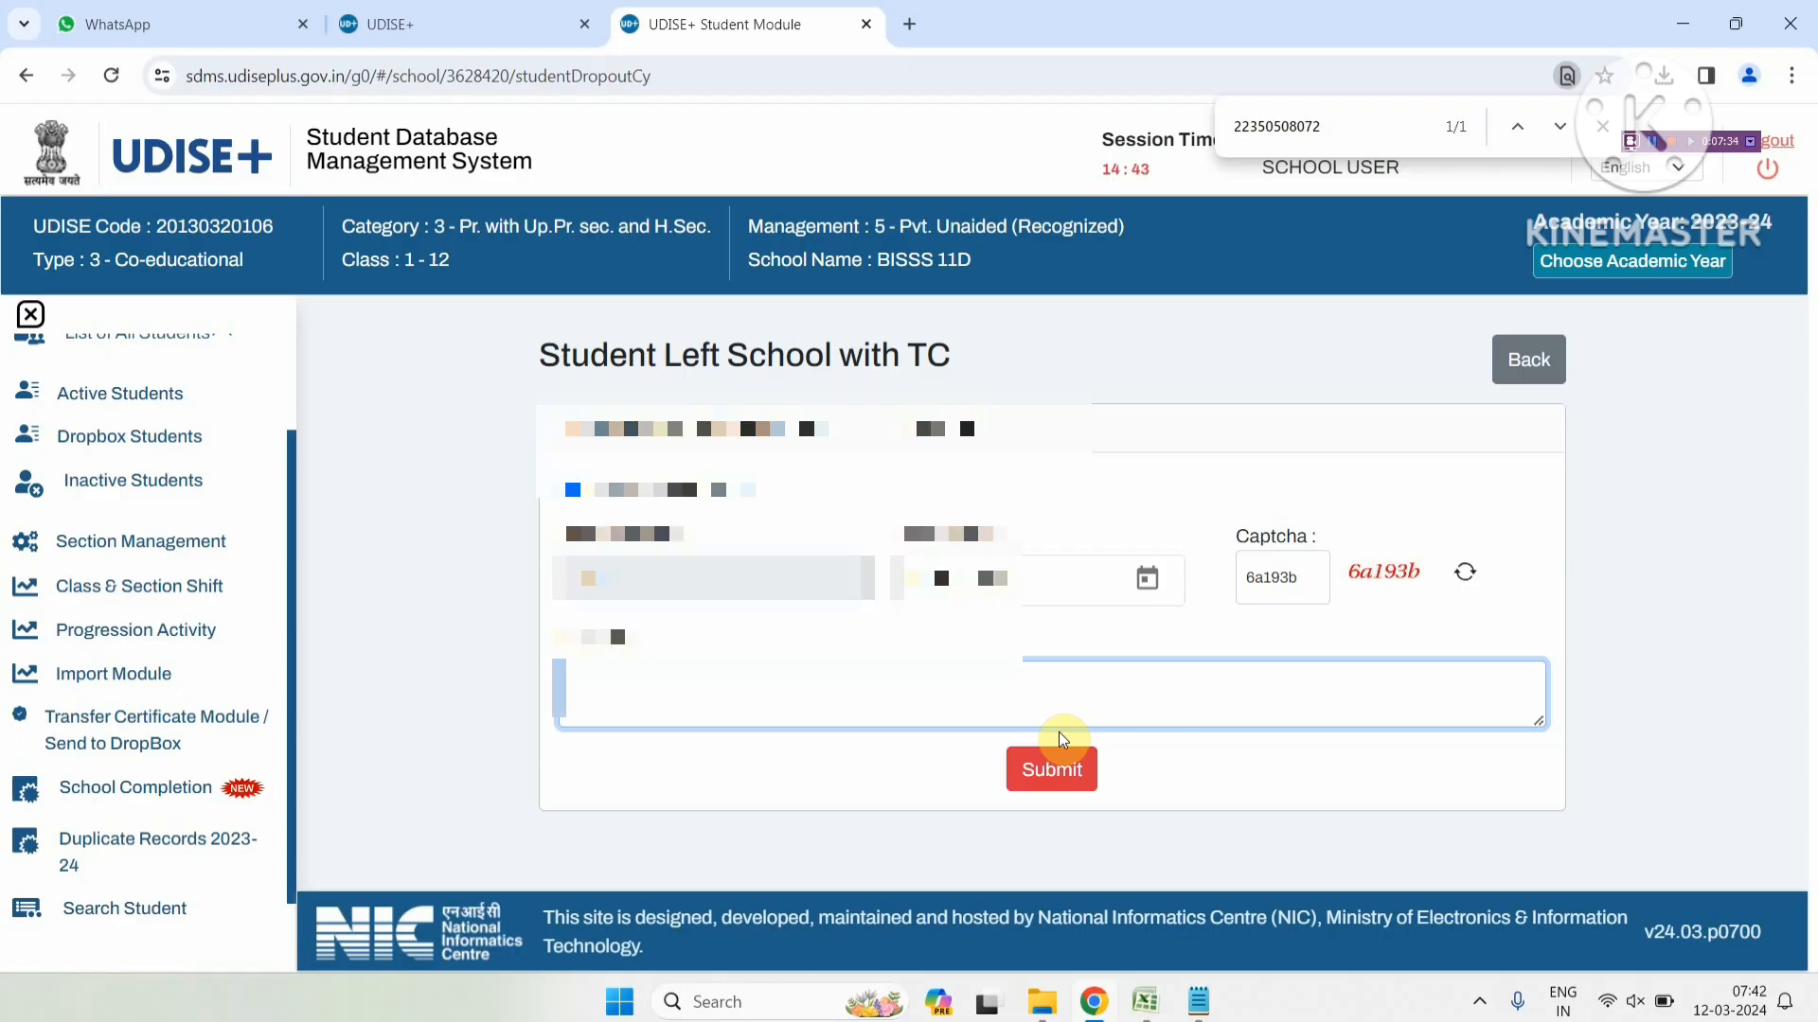
Go back without submitting the TC form, then start and confirm Mark Dropout
{"action": "left_click", "coordinate": [1560, 361]}
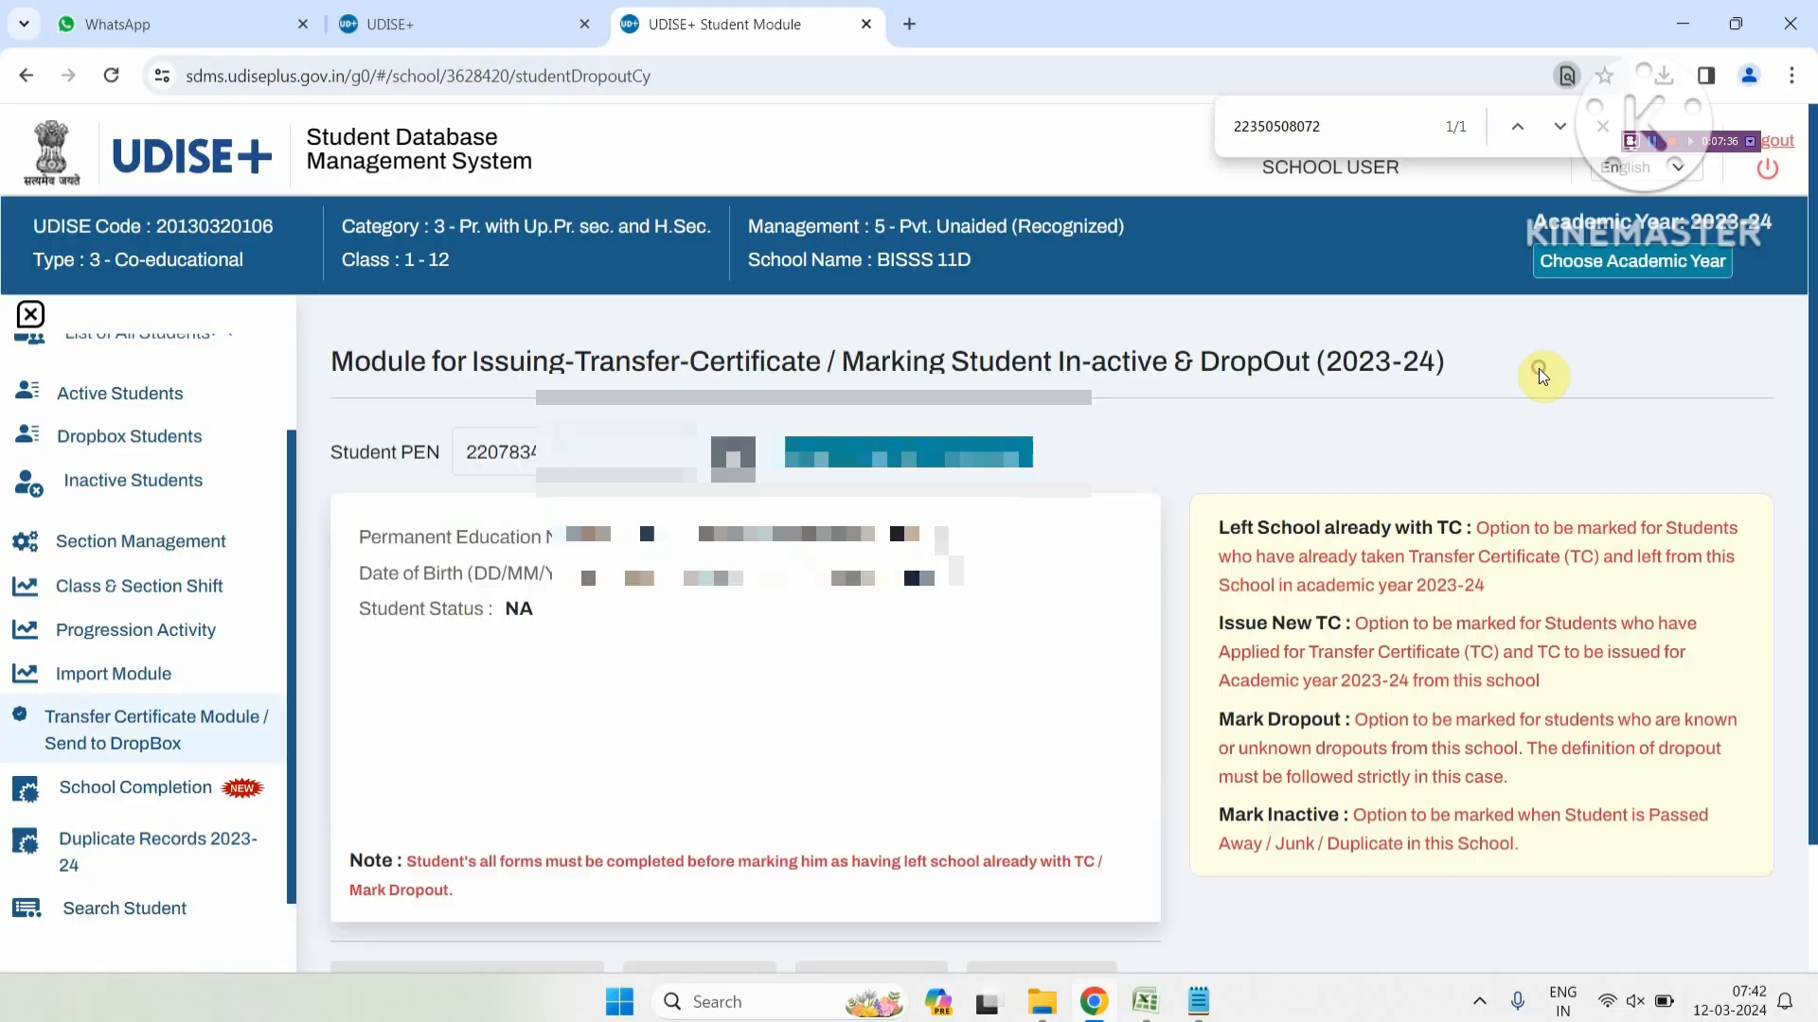
{"action": "scroll", "coordinate": [772, 633], "scroll_direction": "down", "scroll_amount": 2}
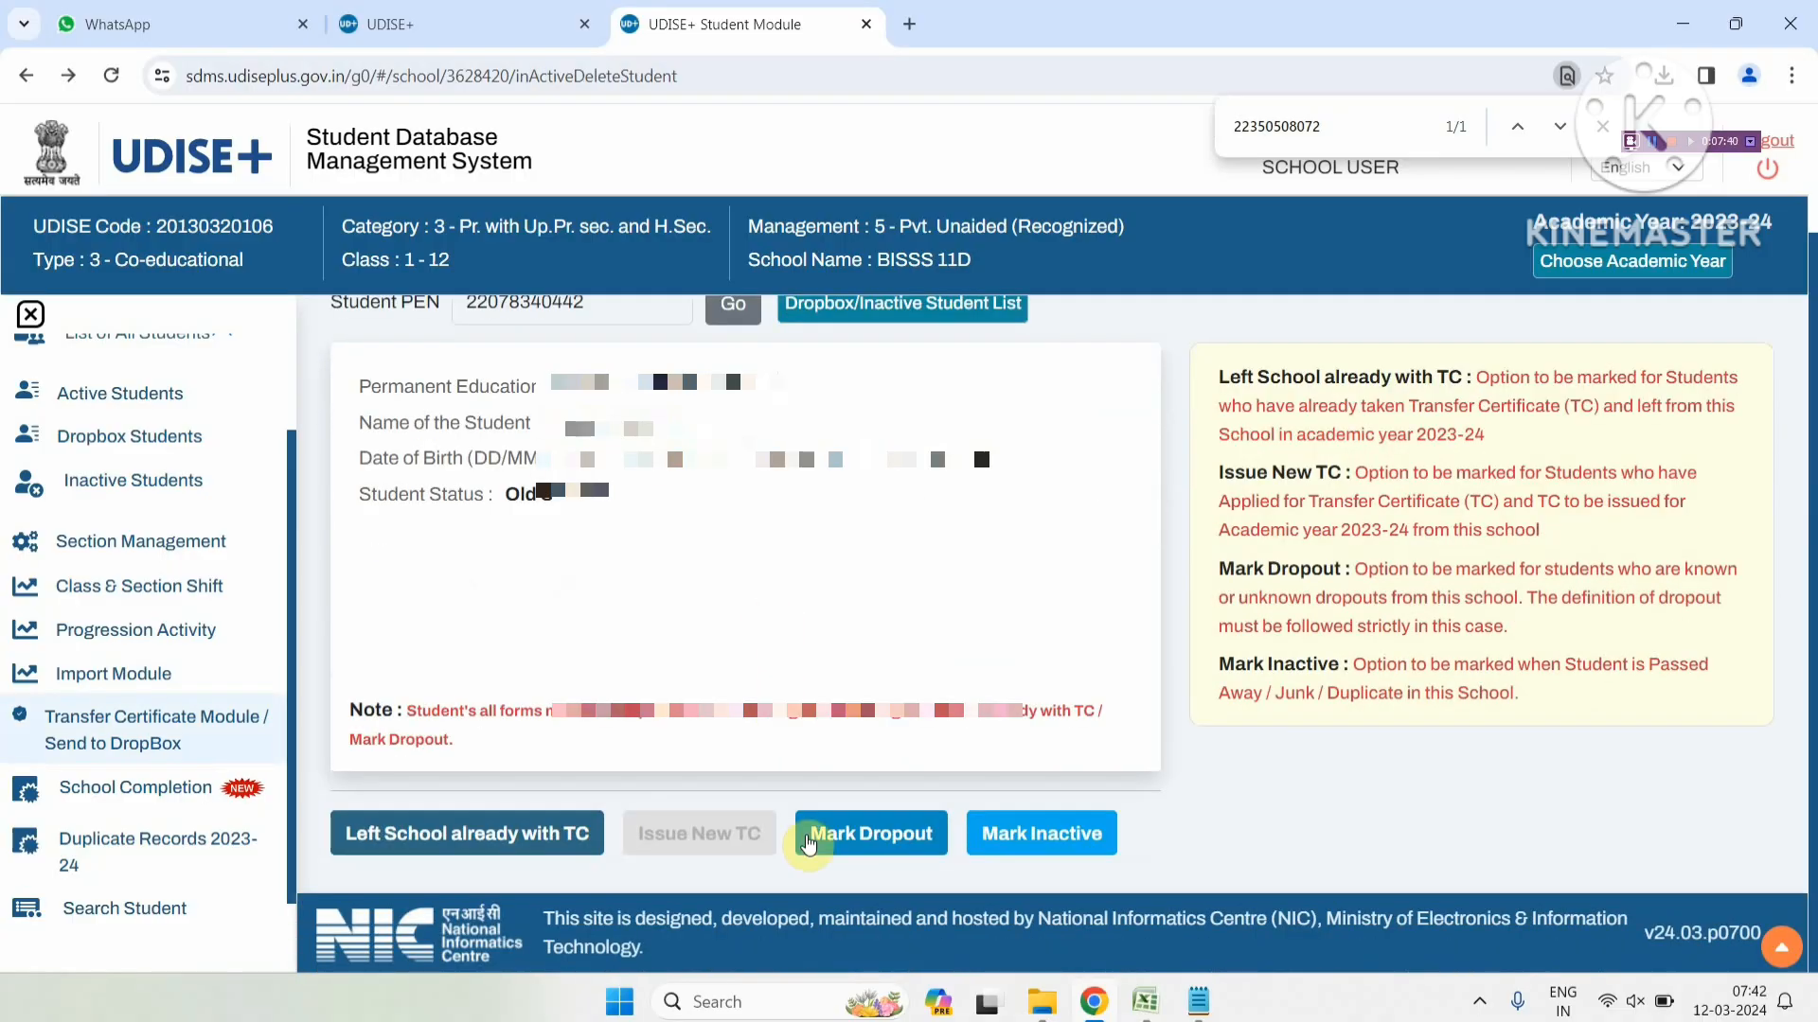
{"action": "left_click", "coordinate": [816, 837]}
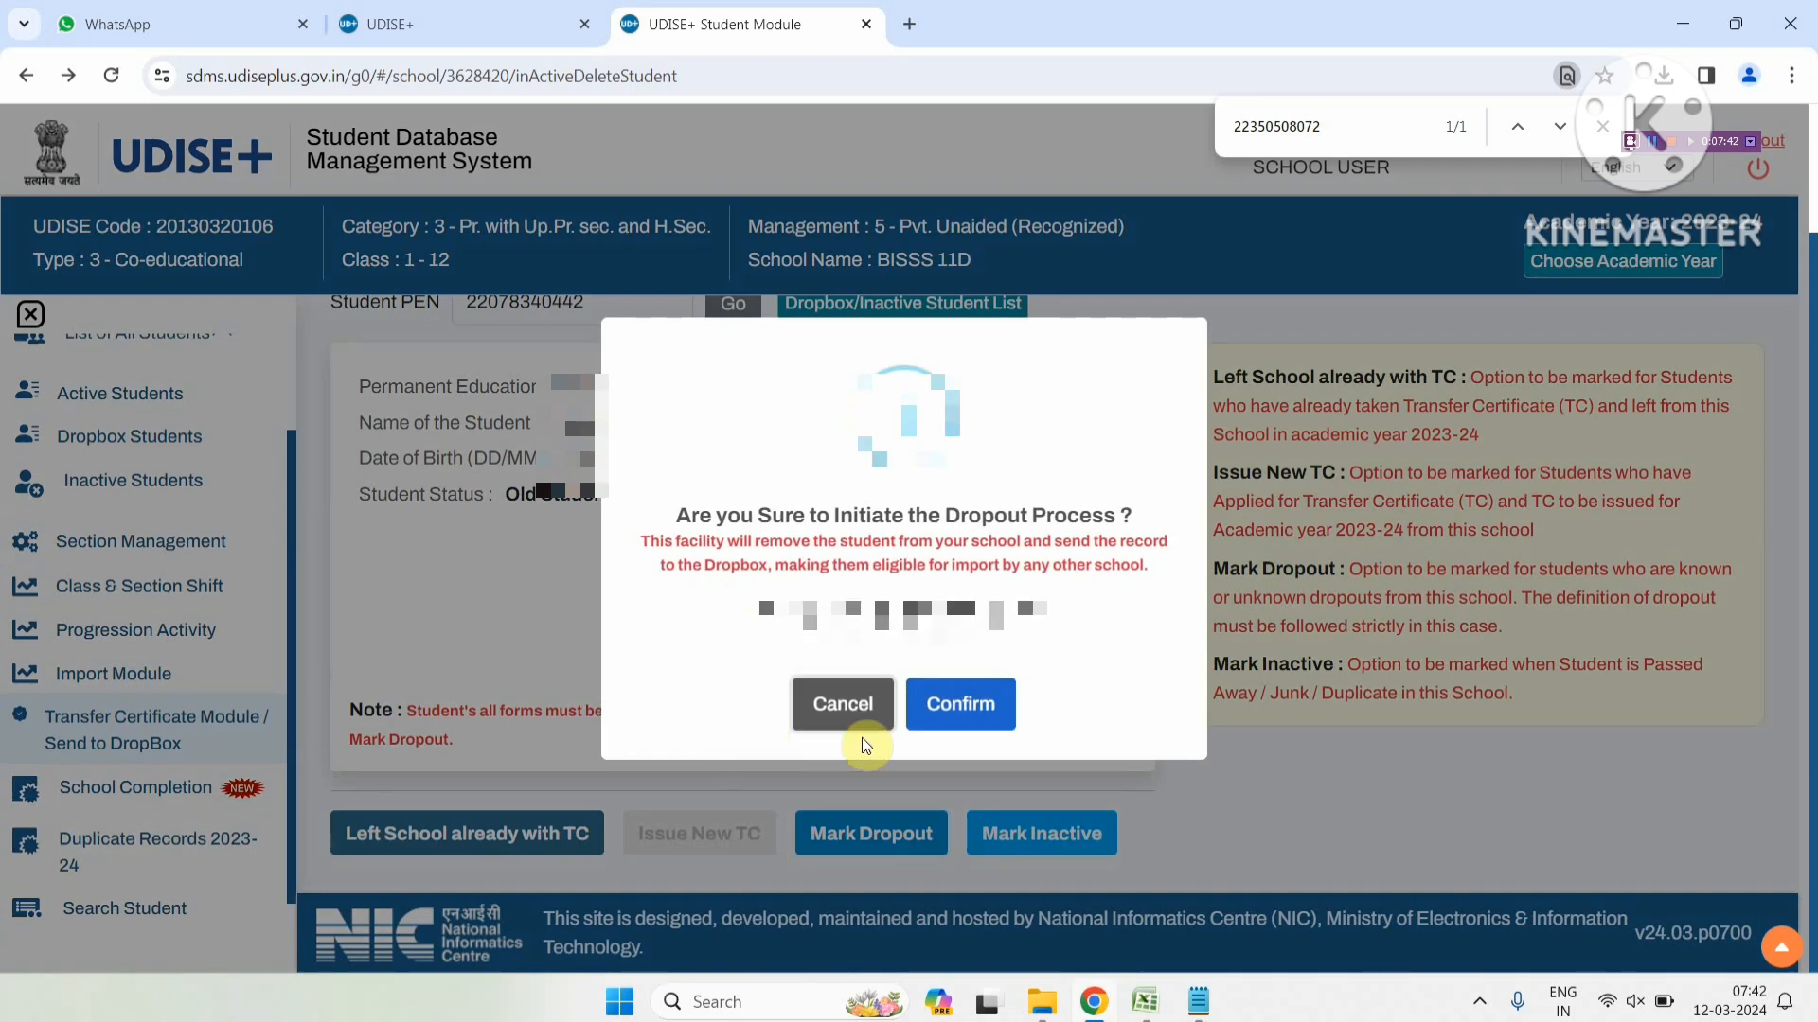
{"action": "left_click", "coordinate": [958, 702]}
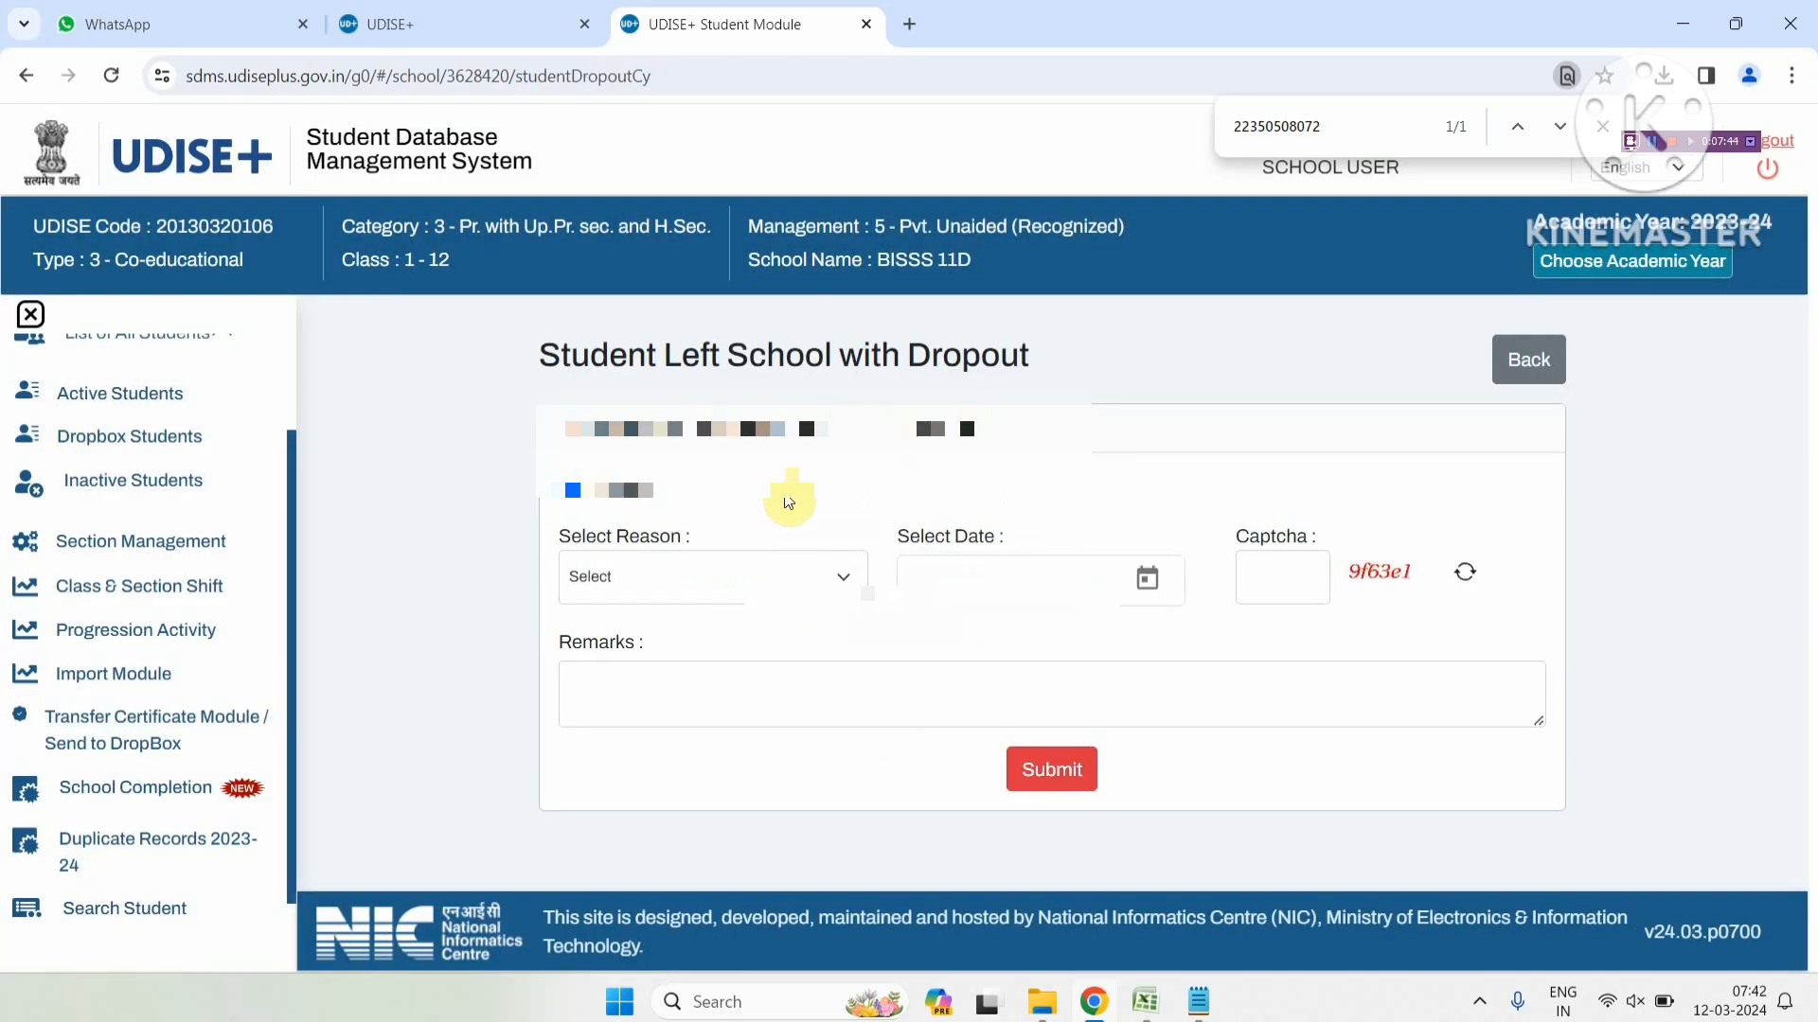
Pick Economic Reason as the dropout reason, then go back without submitting
{"action": "left_click", "coordinate": [783, 579]}
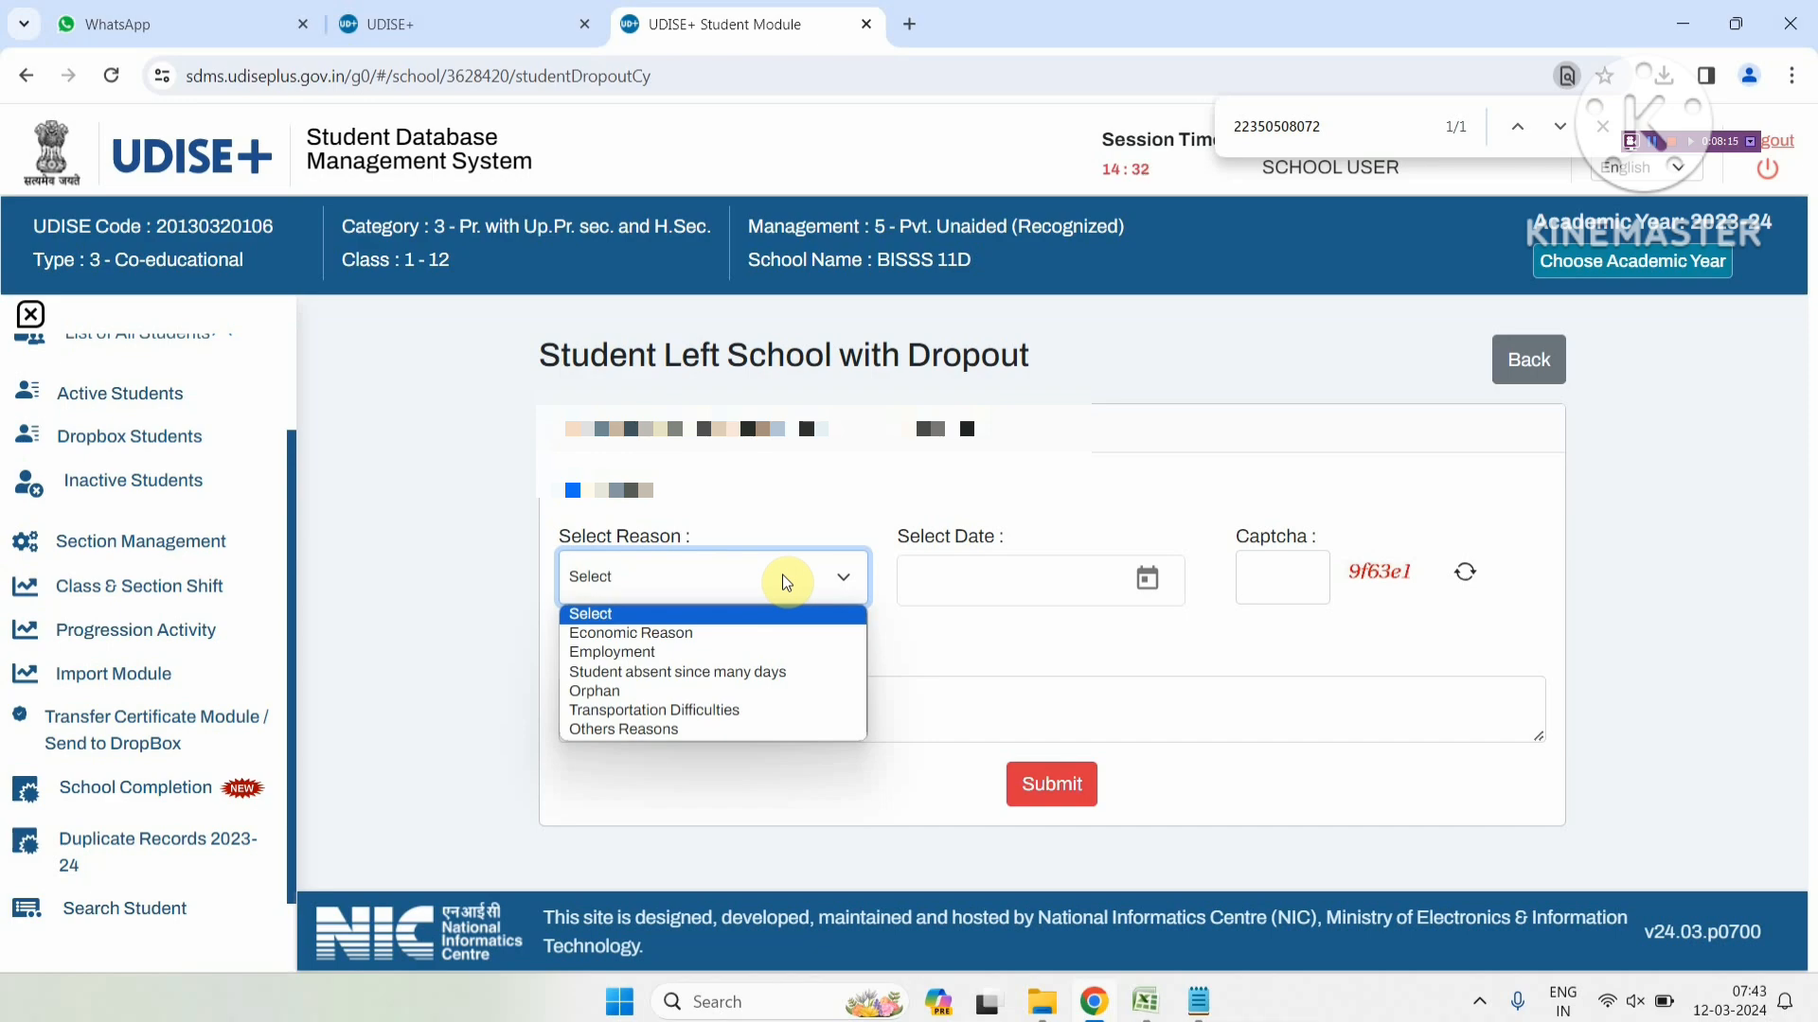
{"action": "left_click", "coordinate": [799, 633]}
{"action": "left_click", "coordinate": [933, 570]}
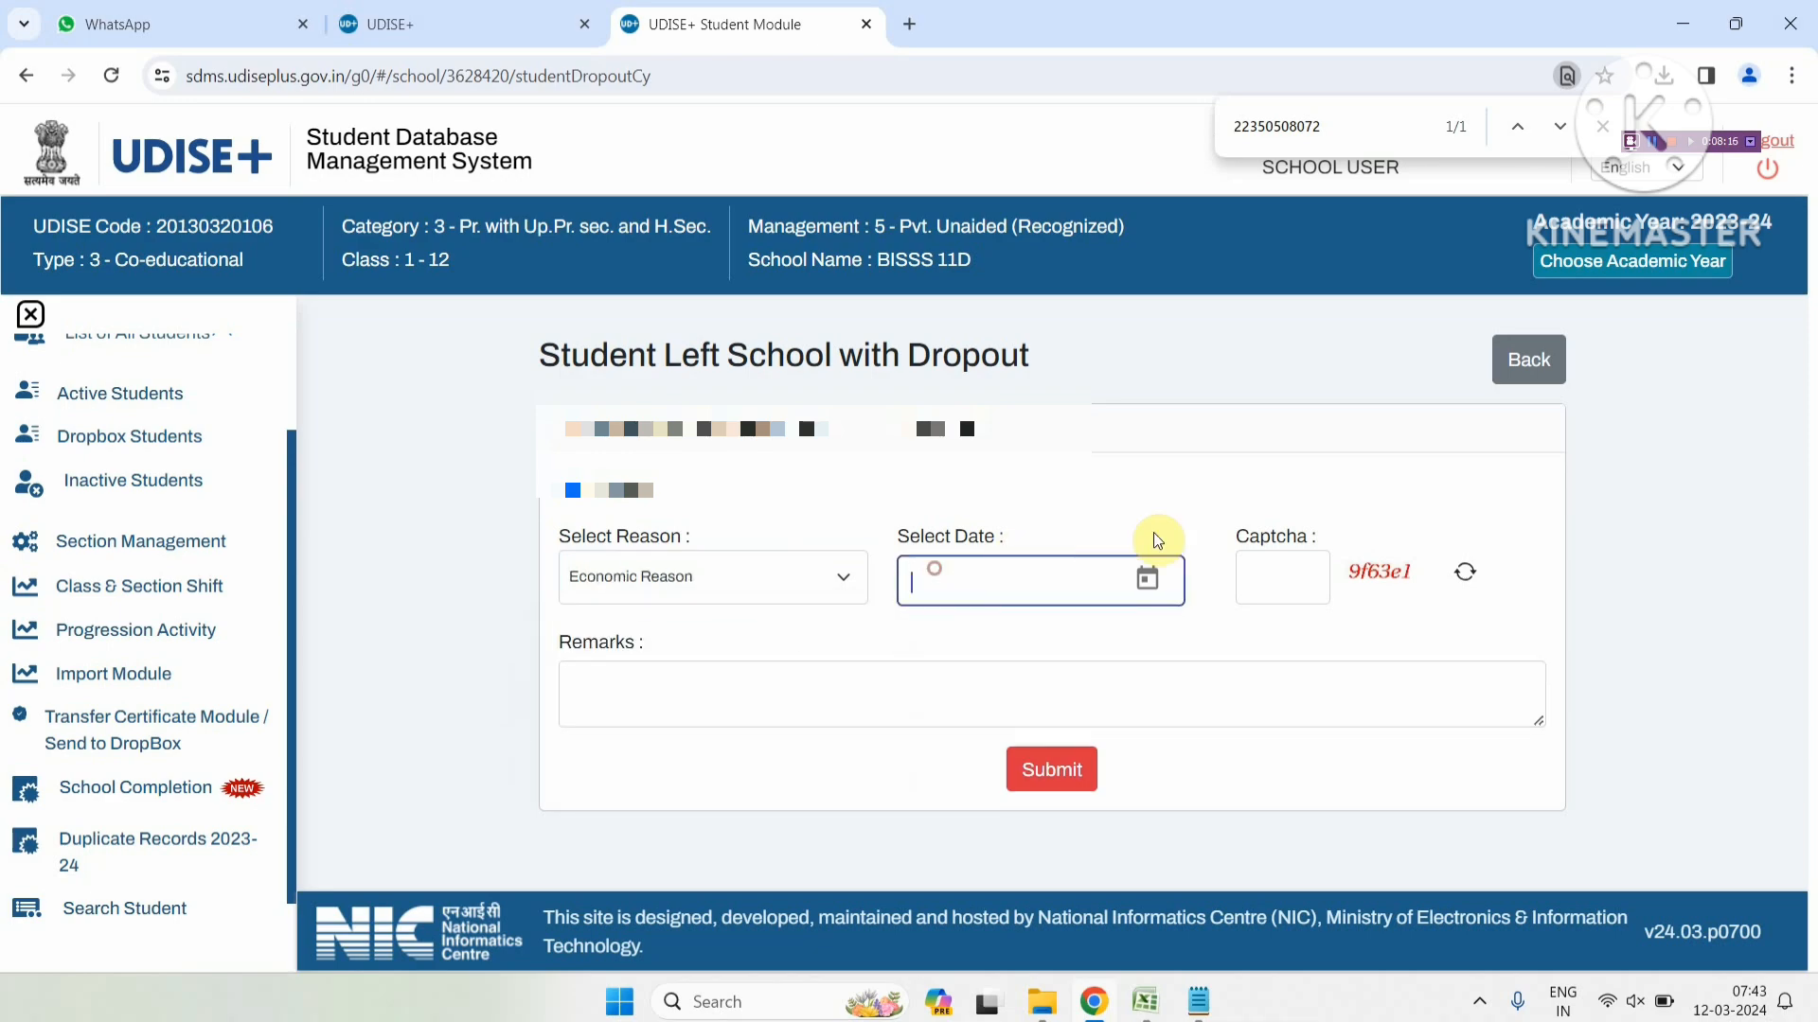
{"action": "left_click", "coordinate": [1305, 572]}
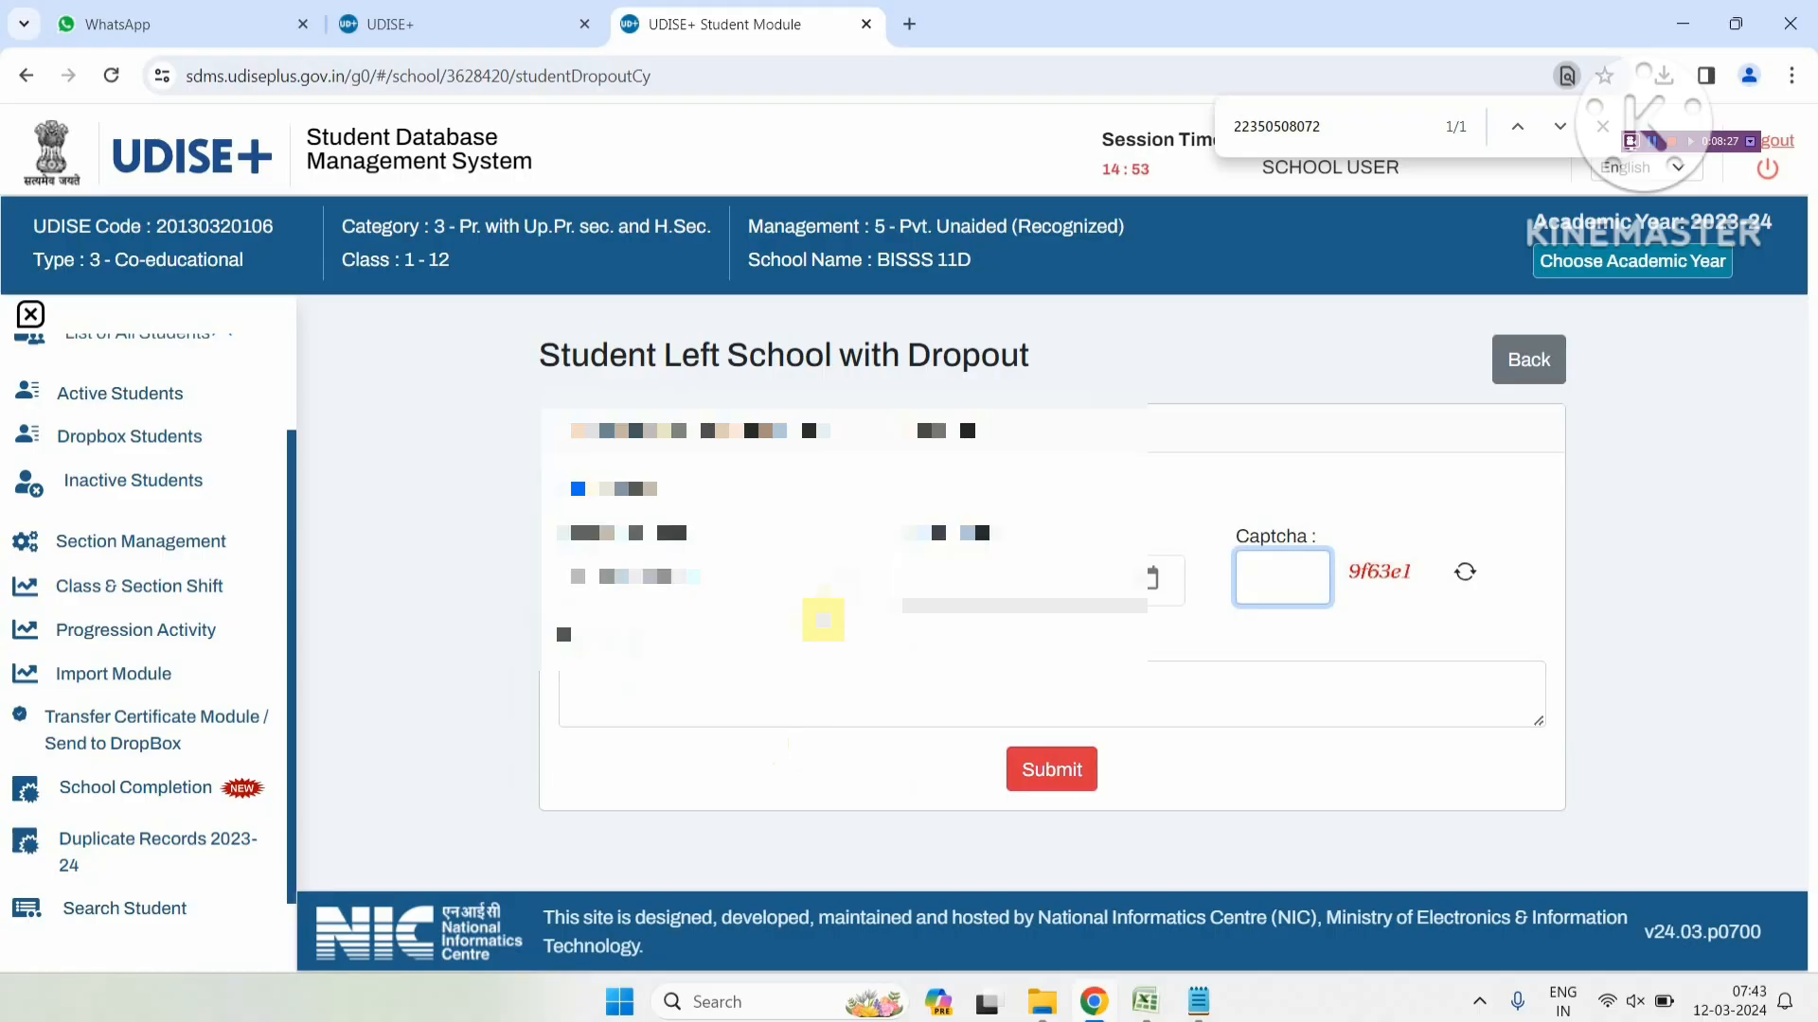
{"action": "left_click", "coordinate": [1550, 383]}
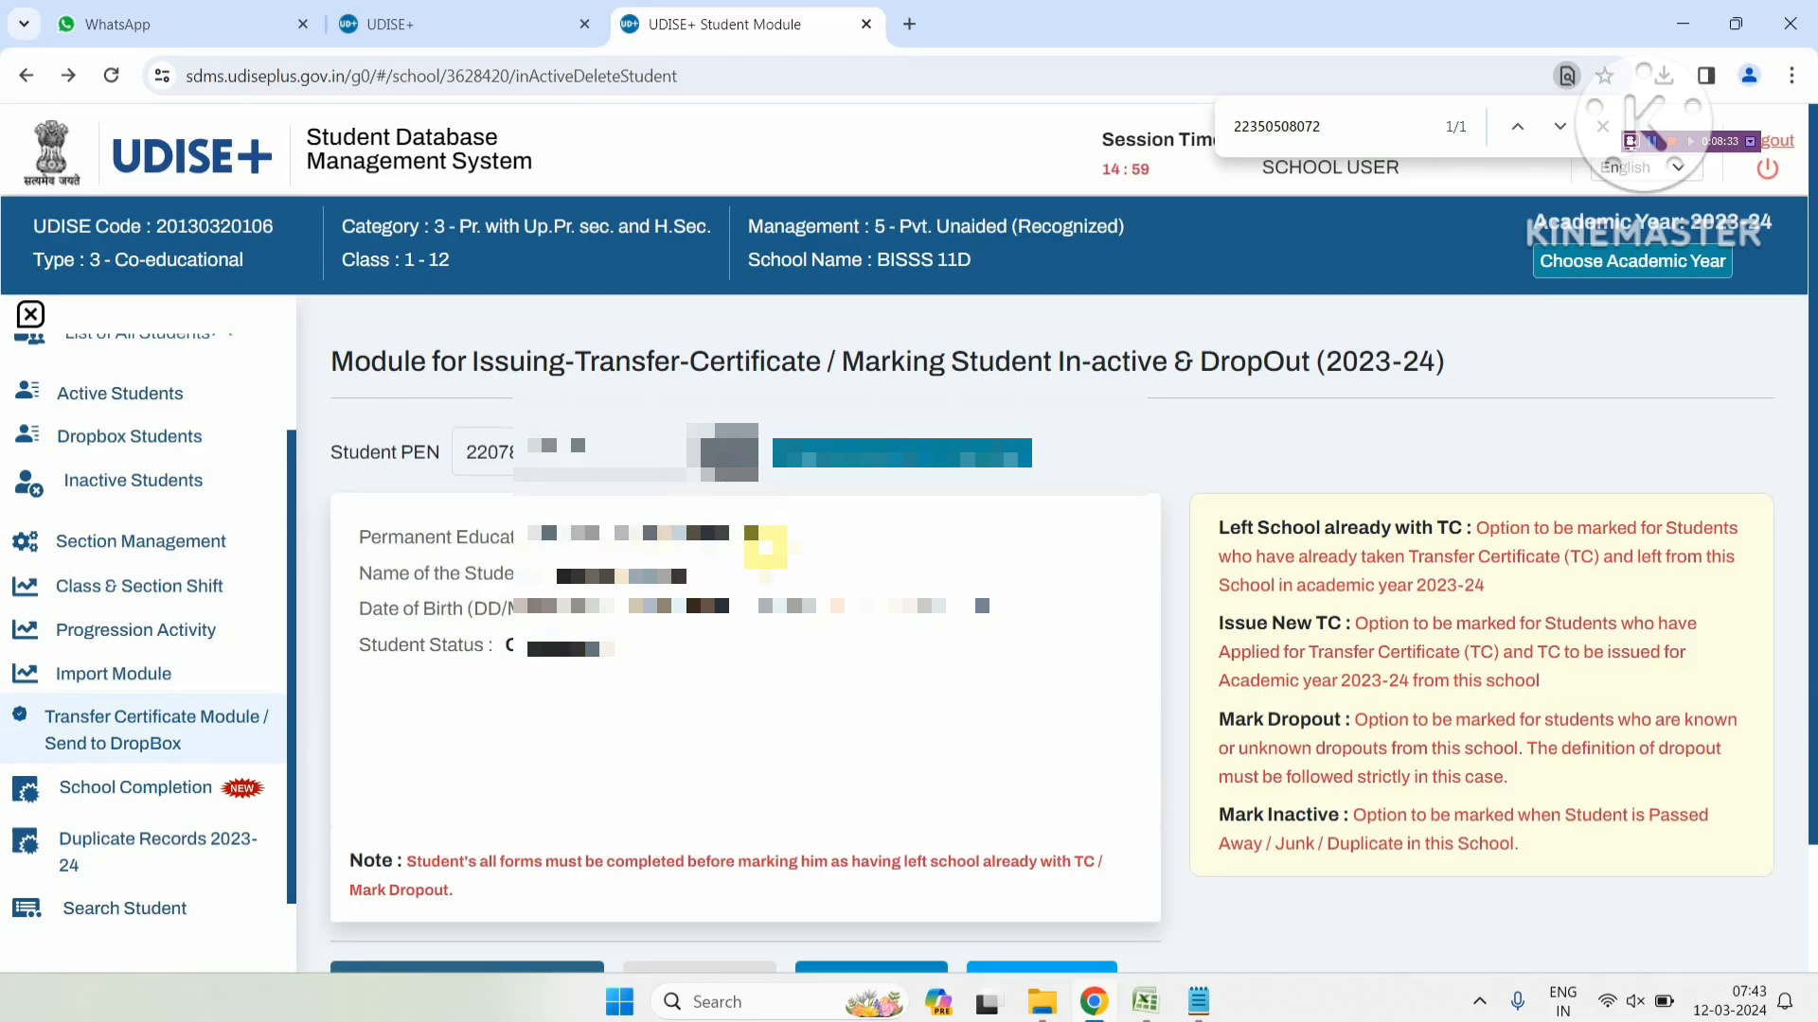
Start Mark Inactive for the loaded student and confirm it in the dialog
{"action": "scroll", "coordinate": [960, 591], "scroll_direction": "down", "scroll_amount": 3}
{"action": "scroll", "coordinate": [960, 591], "scroll_direction": "up", "scroll_amount": 3}
{"action": "scroll", "coordinate": [776, 587], "scroll_direction": "down", "scroll_amount": 1}
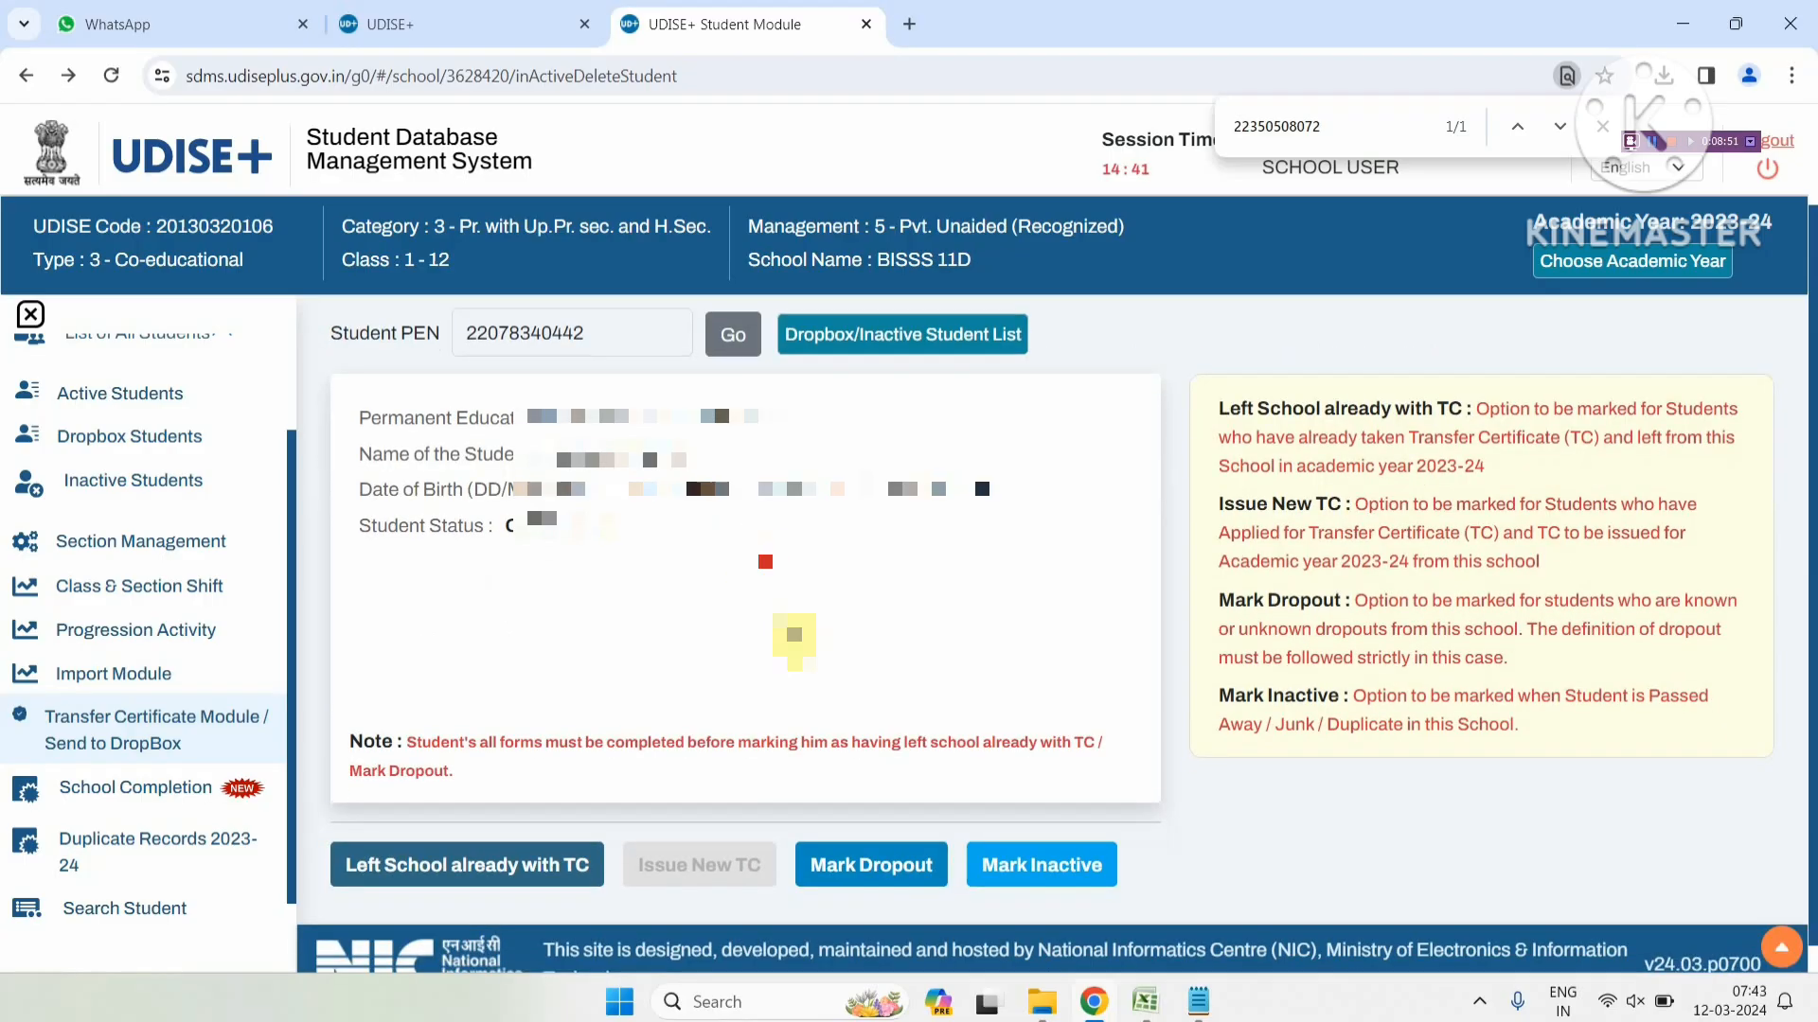
{"action": "left_click", "coordinate": [990, 863]}
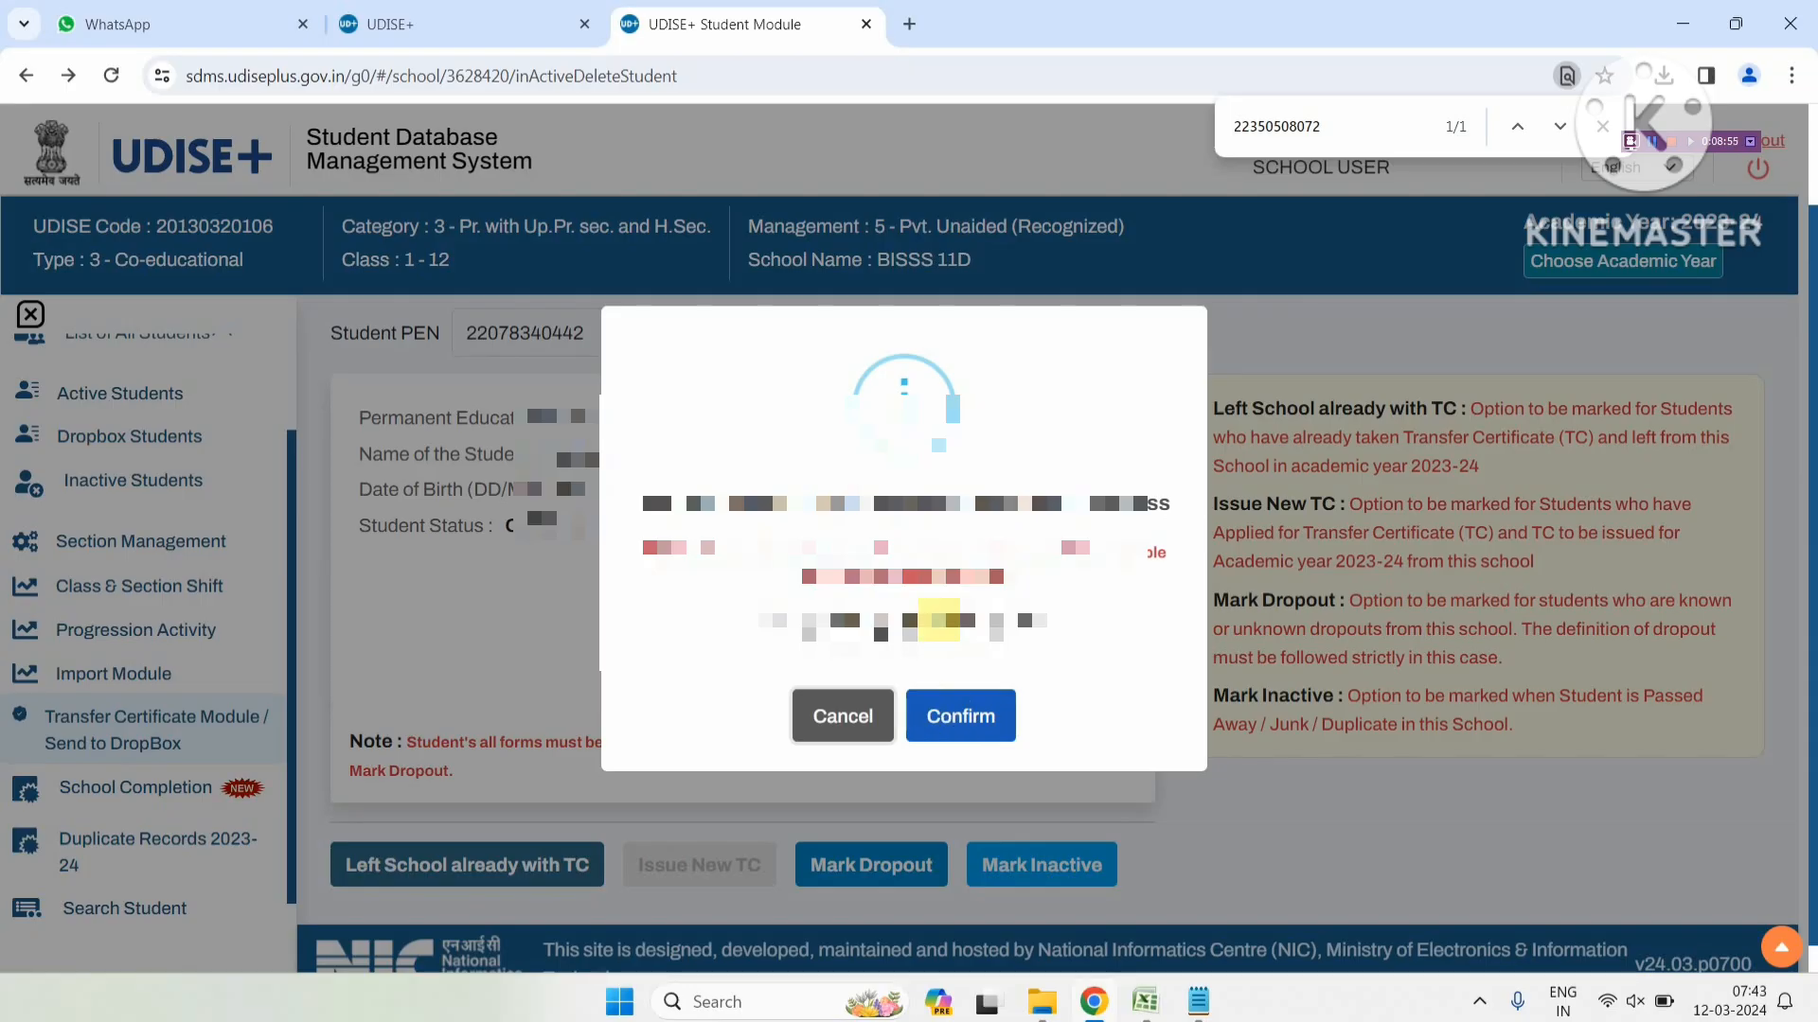
{"action": "left_click", "coordinate": [983, 725]}
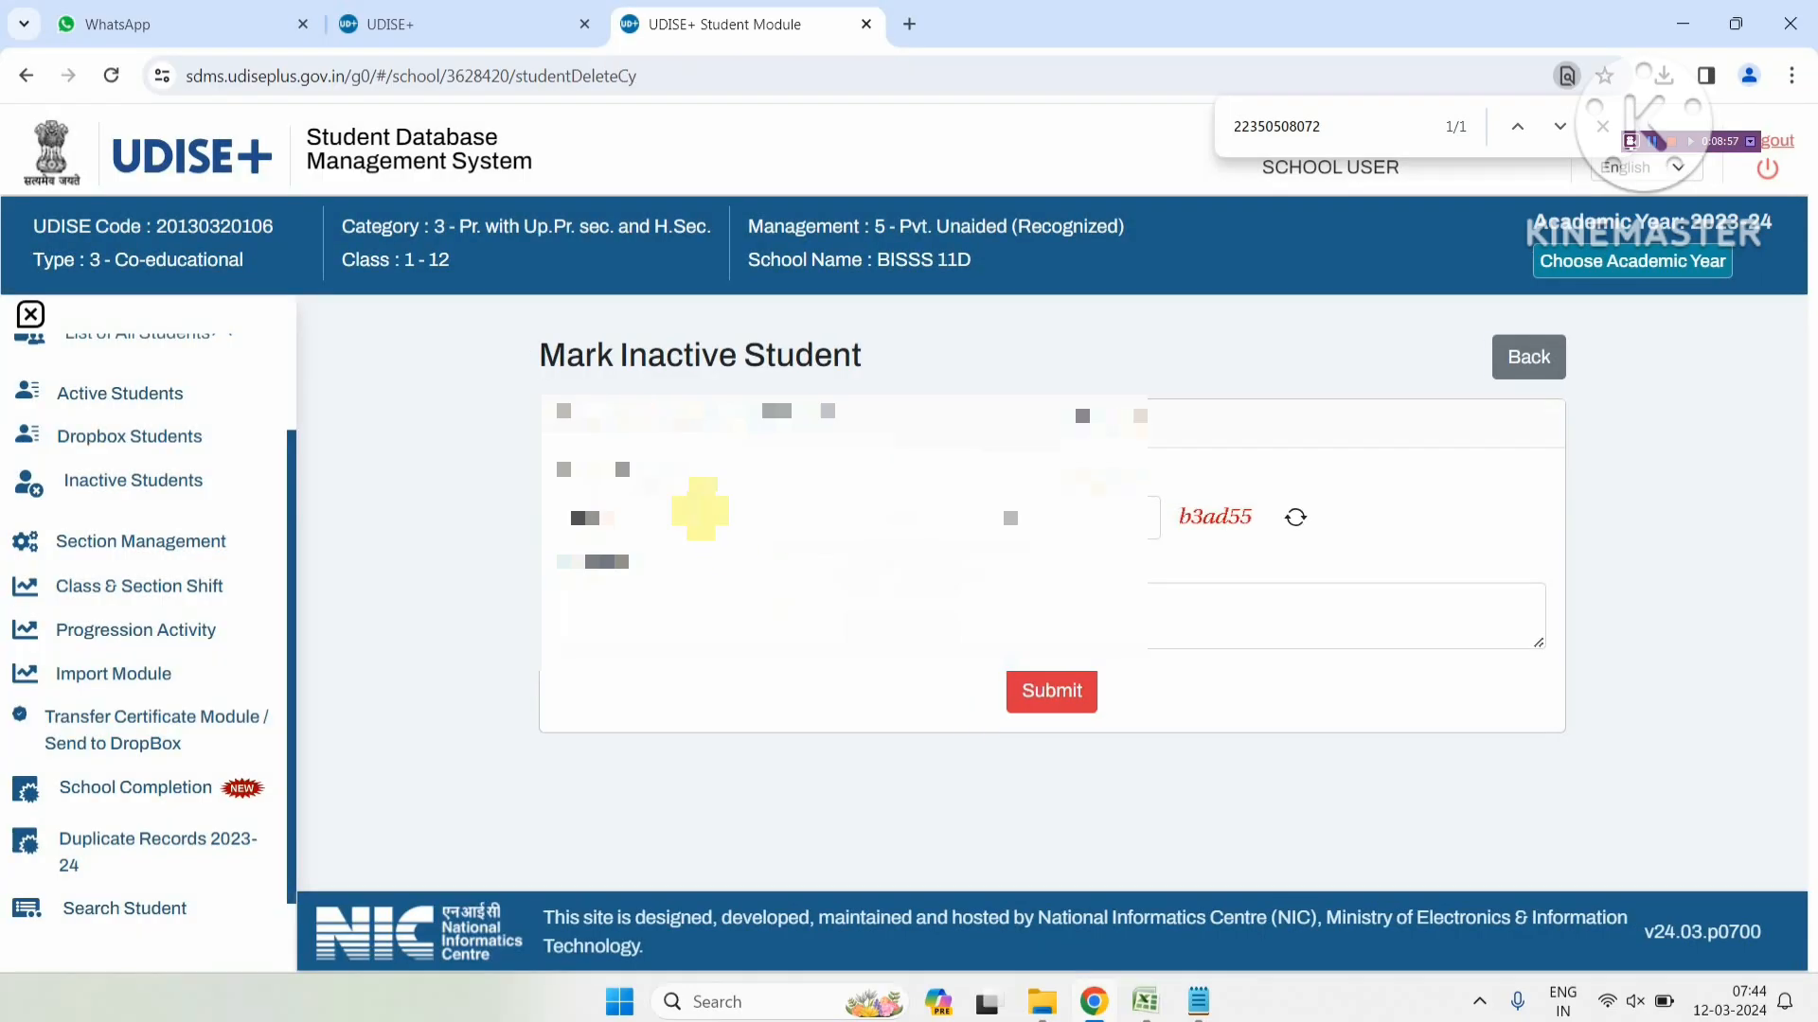
Pick Duplicate Entry as the inactive reason, then go back without submitting
{"action": "left_click", "coordinate": [698, 516]}
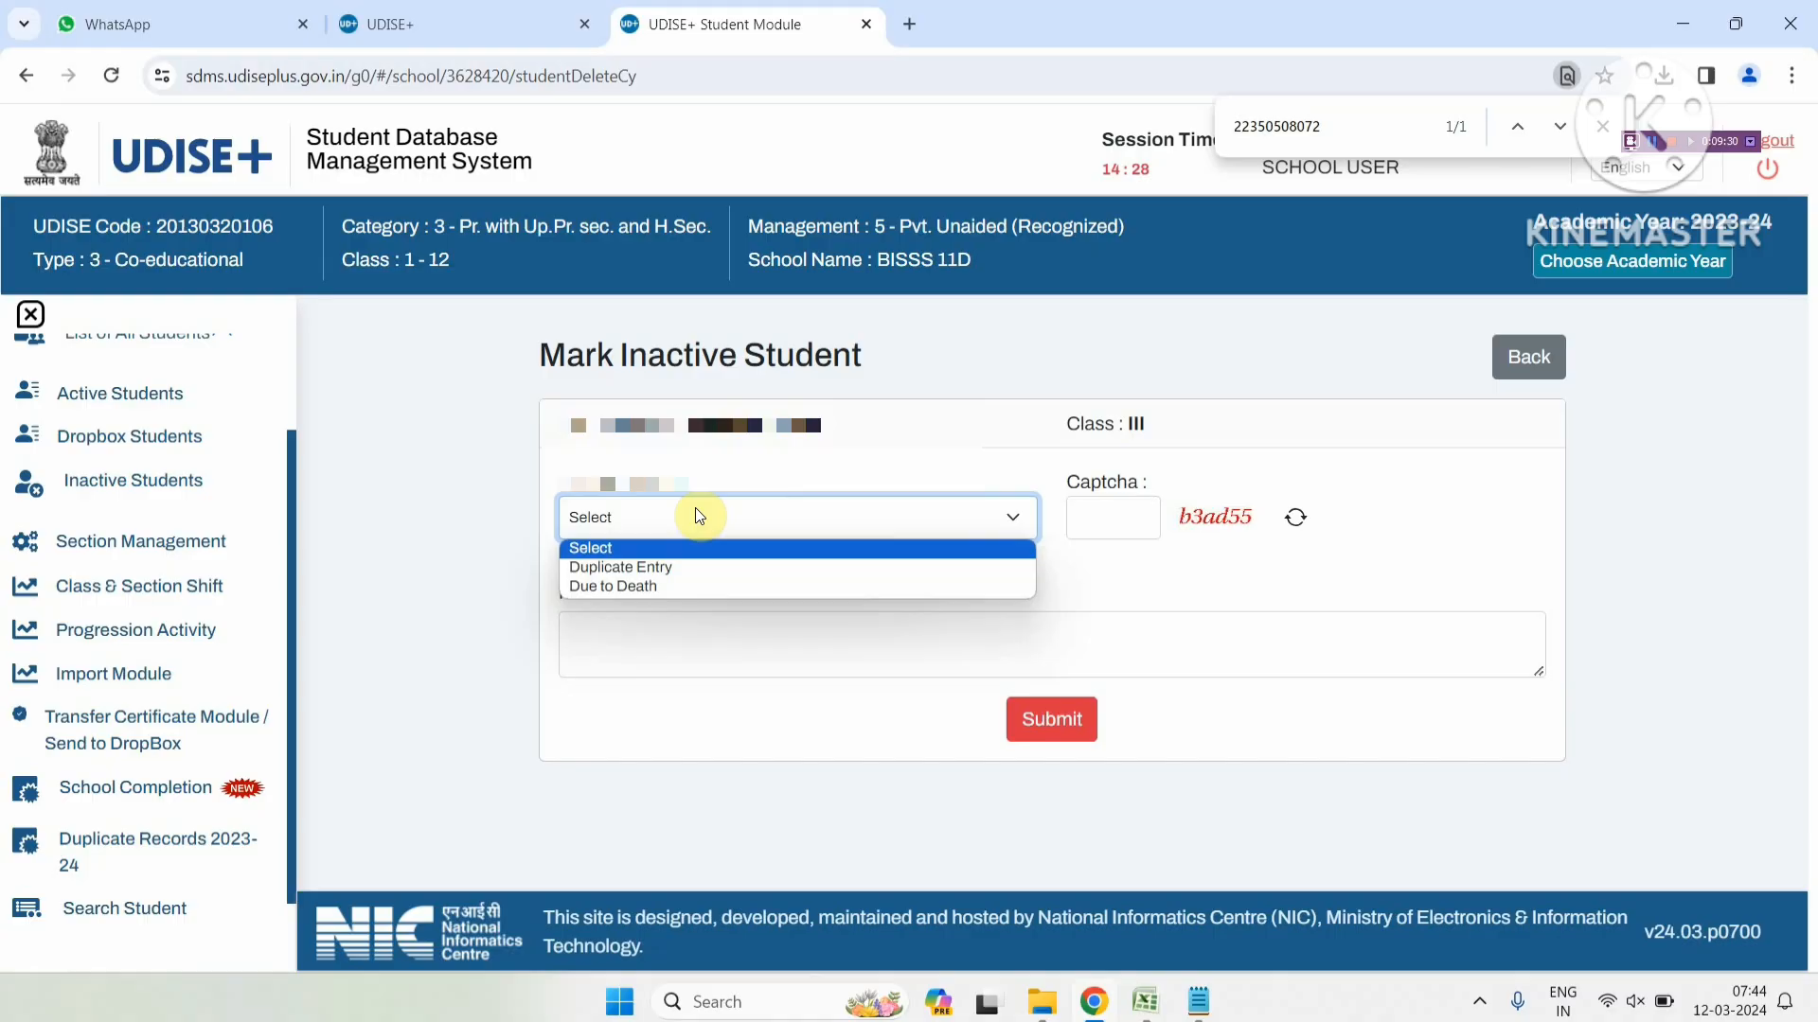
{"action": "left_click", "coordinate": [747, 569]}
{"action": "left_click", "coordinate": [734, 633]}
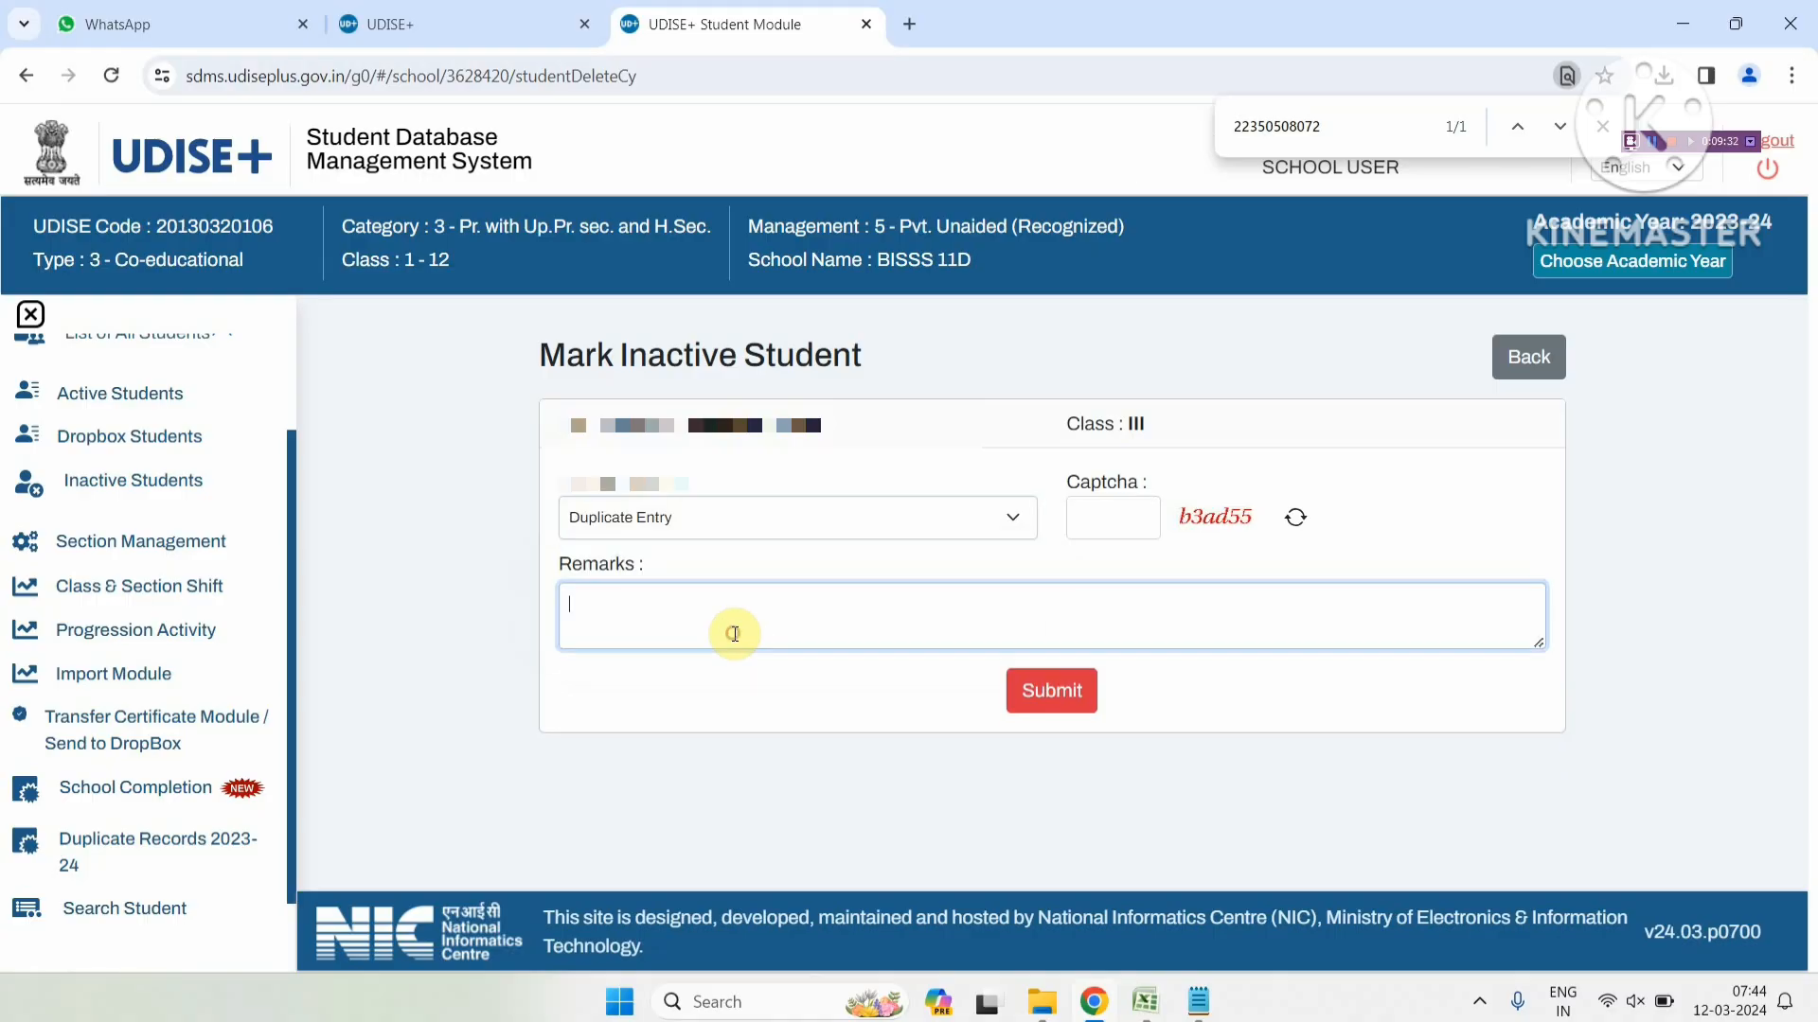
{"action": "left_click", "coordinate": [1099, 520]}
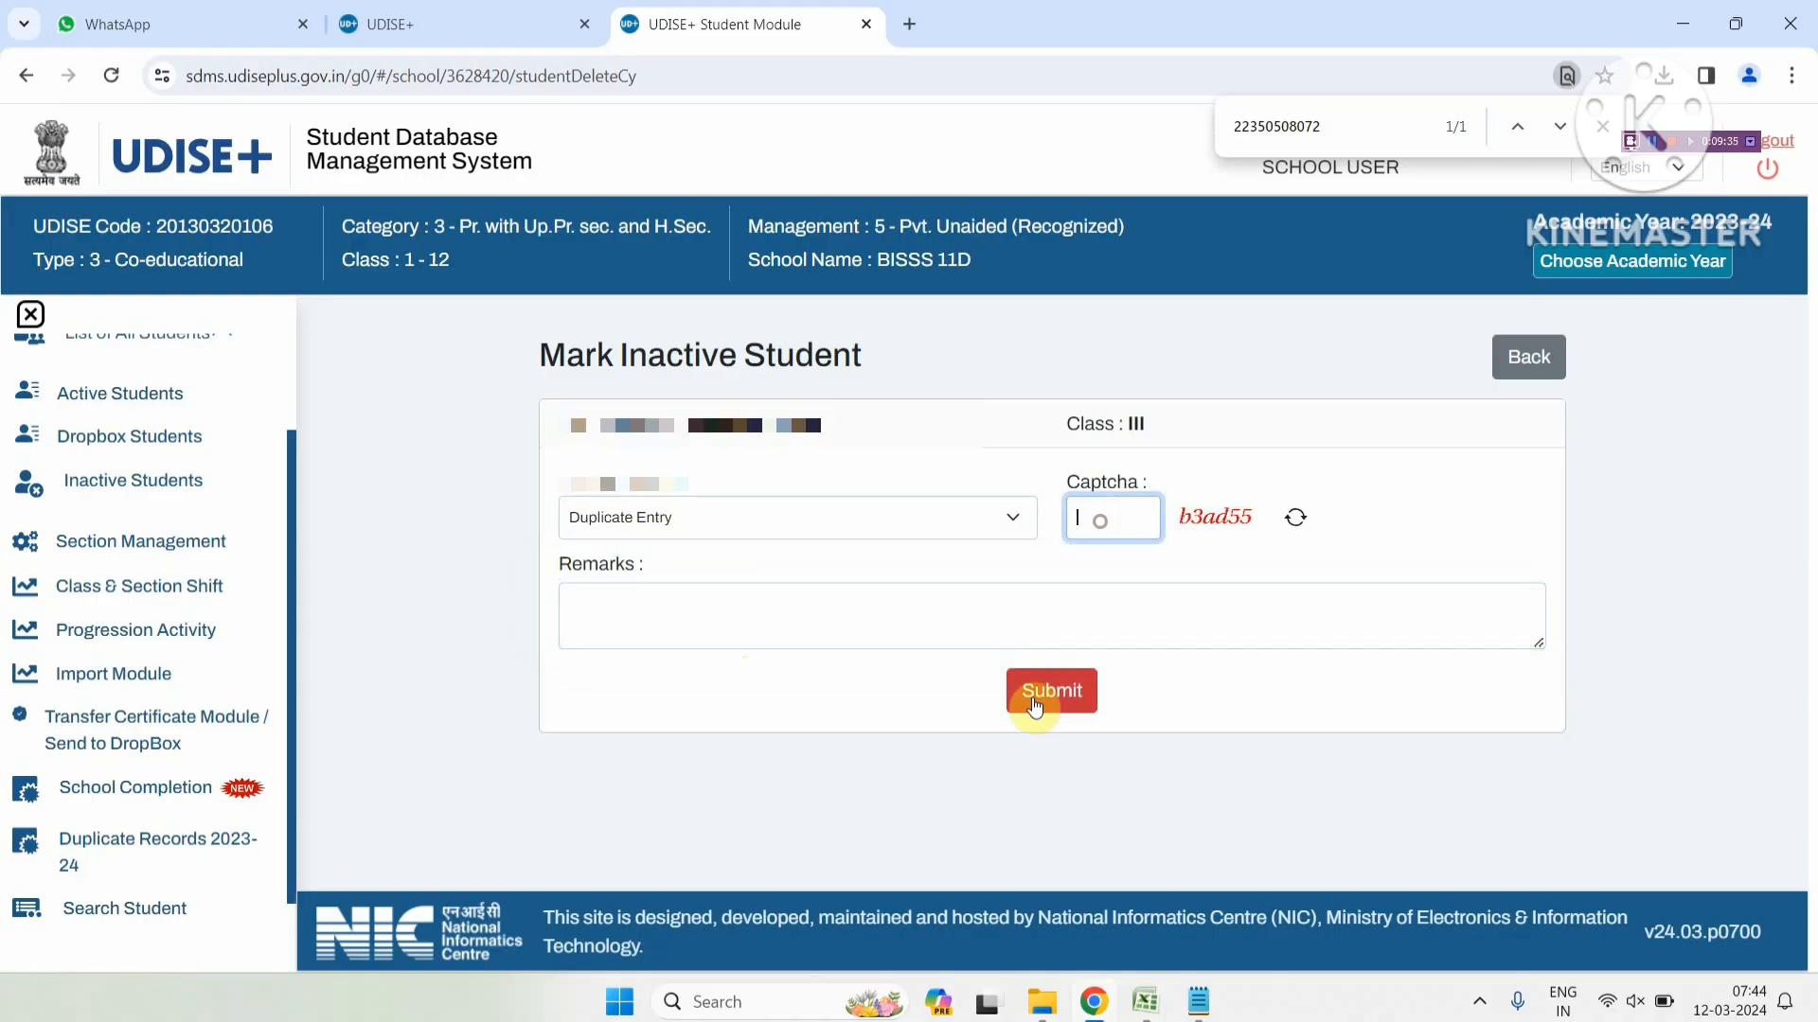
{"action": "left_click", "coordinate": [1513, 367]}
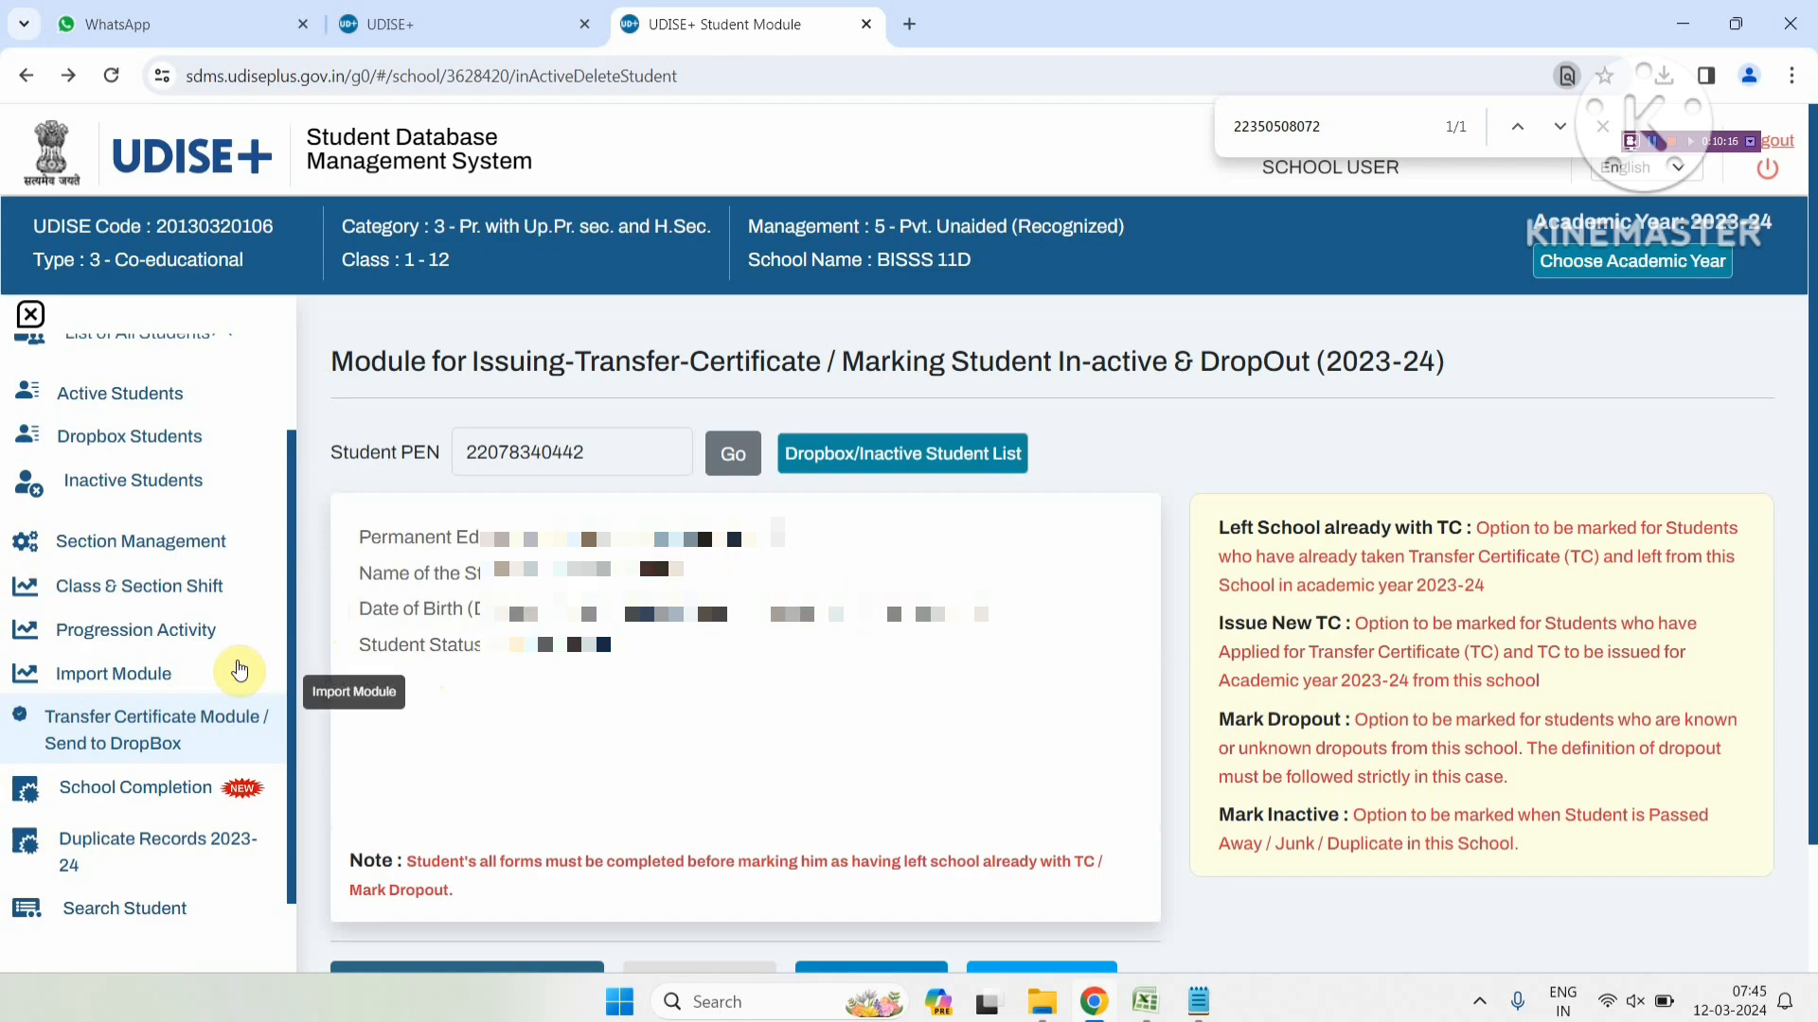
Open Import Module and choose Import Within State
{"action": "left_click", "coordinate": [157, 678]}
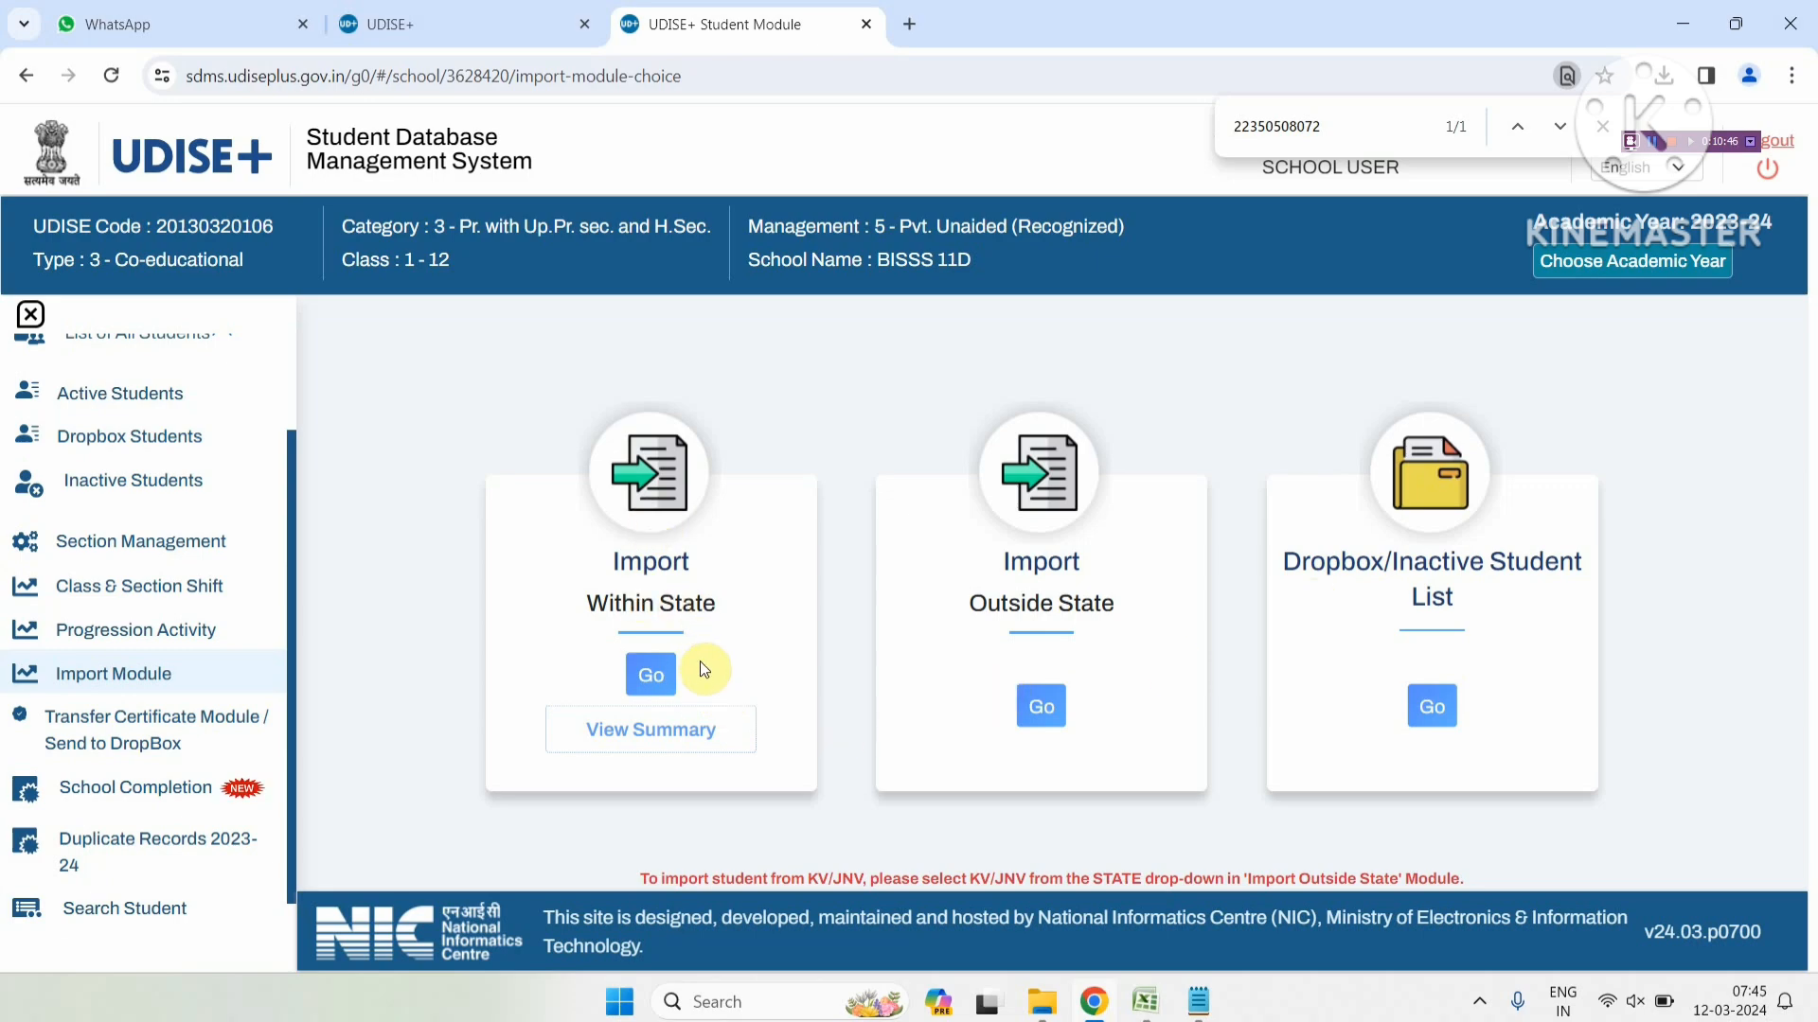
{"action": "left_click", "coordinate": [674, 692]}
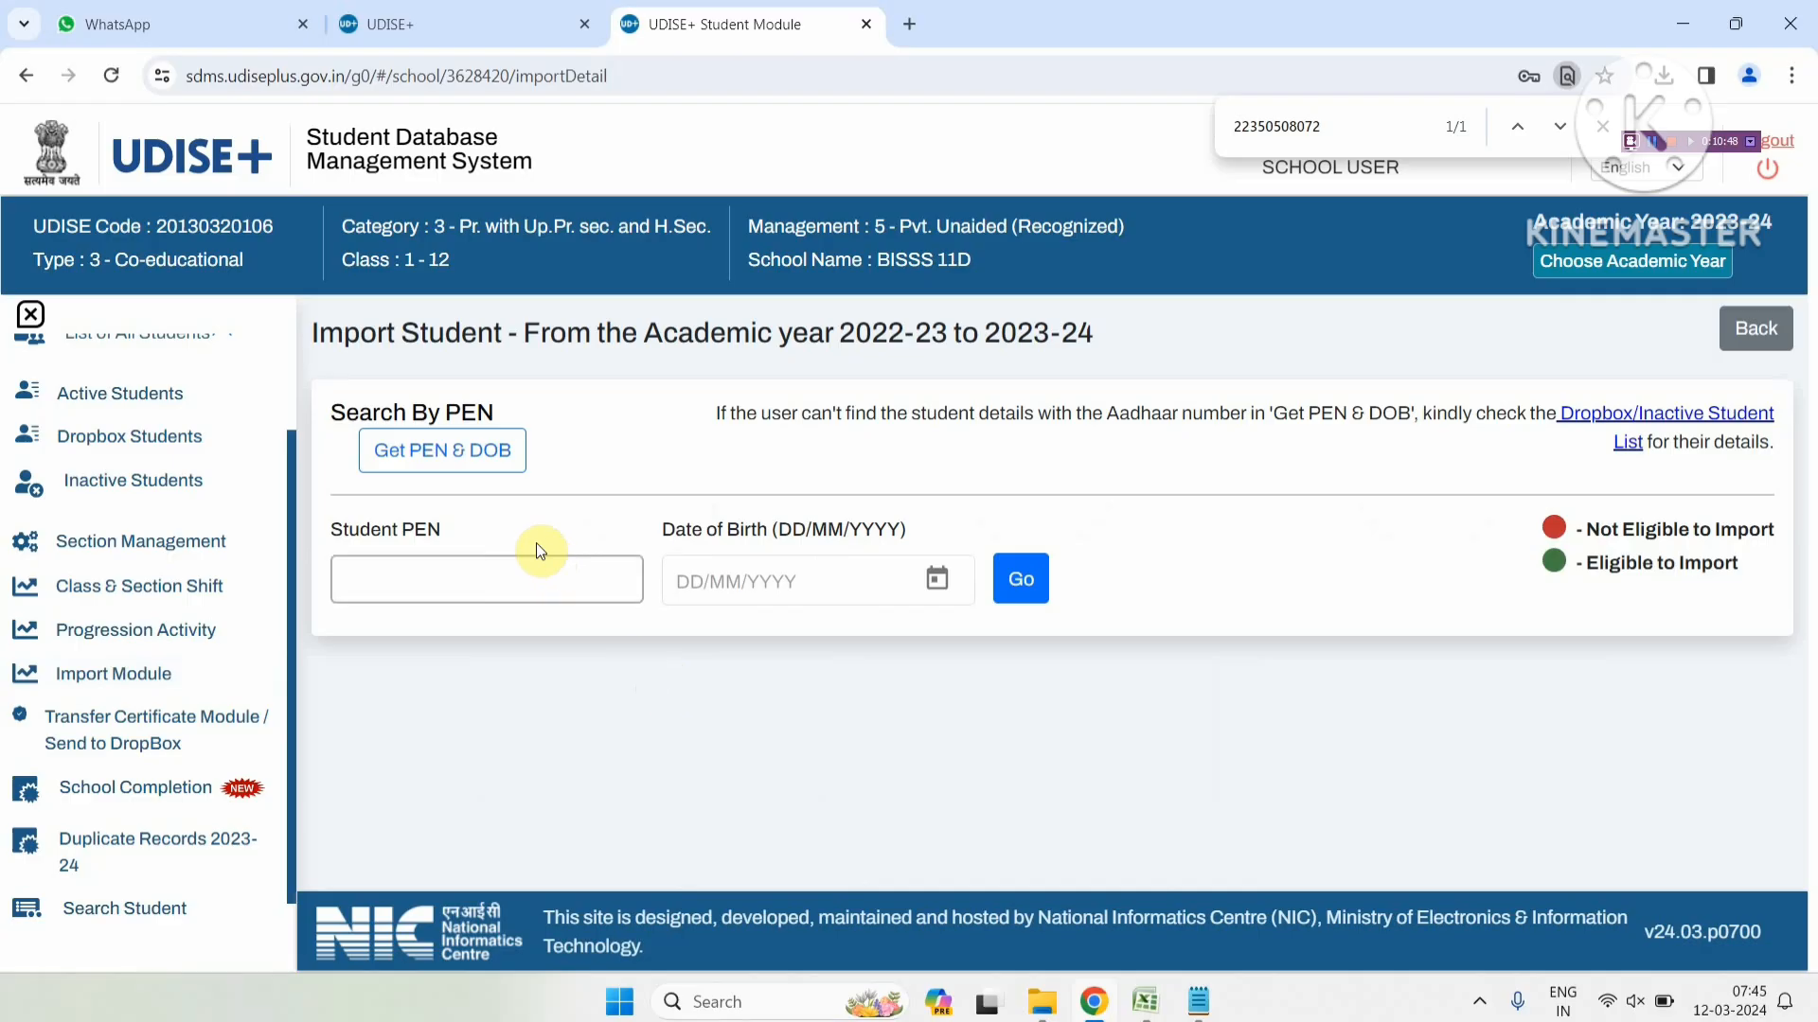
{"action": "left_click", "coordinate": [553, 582]}
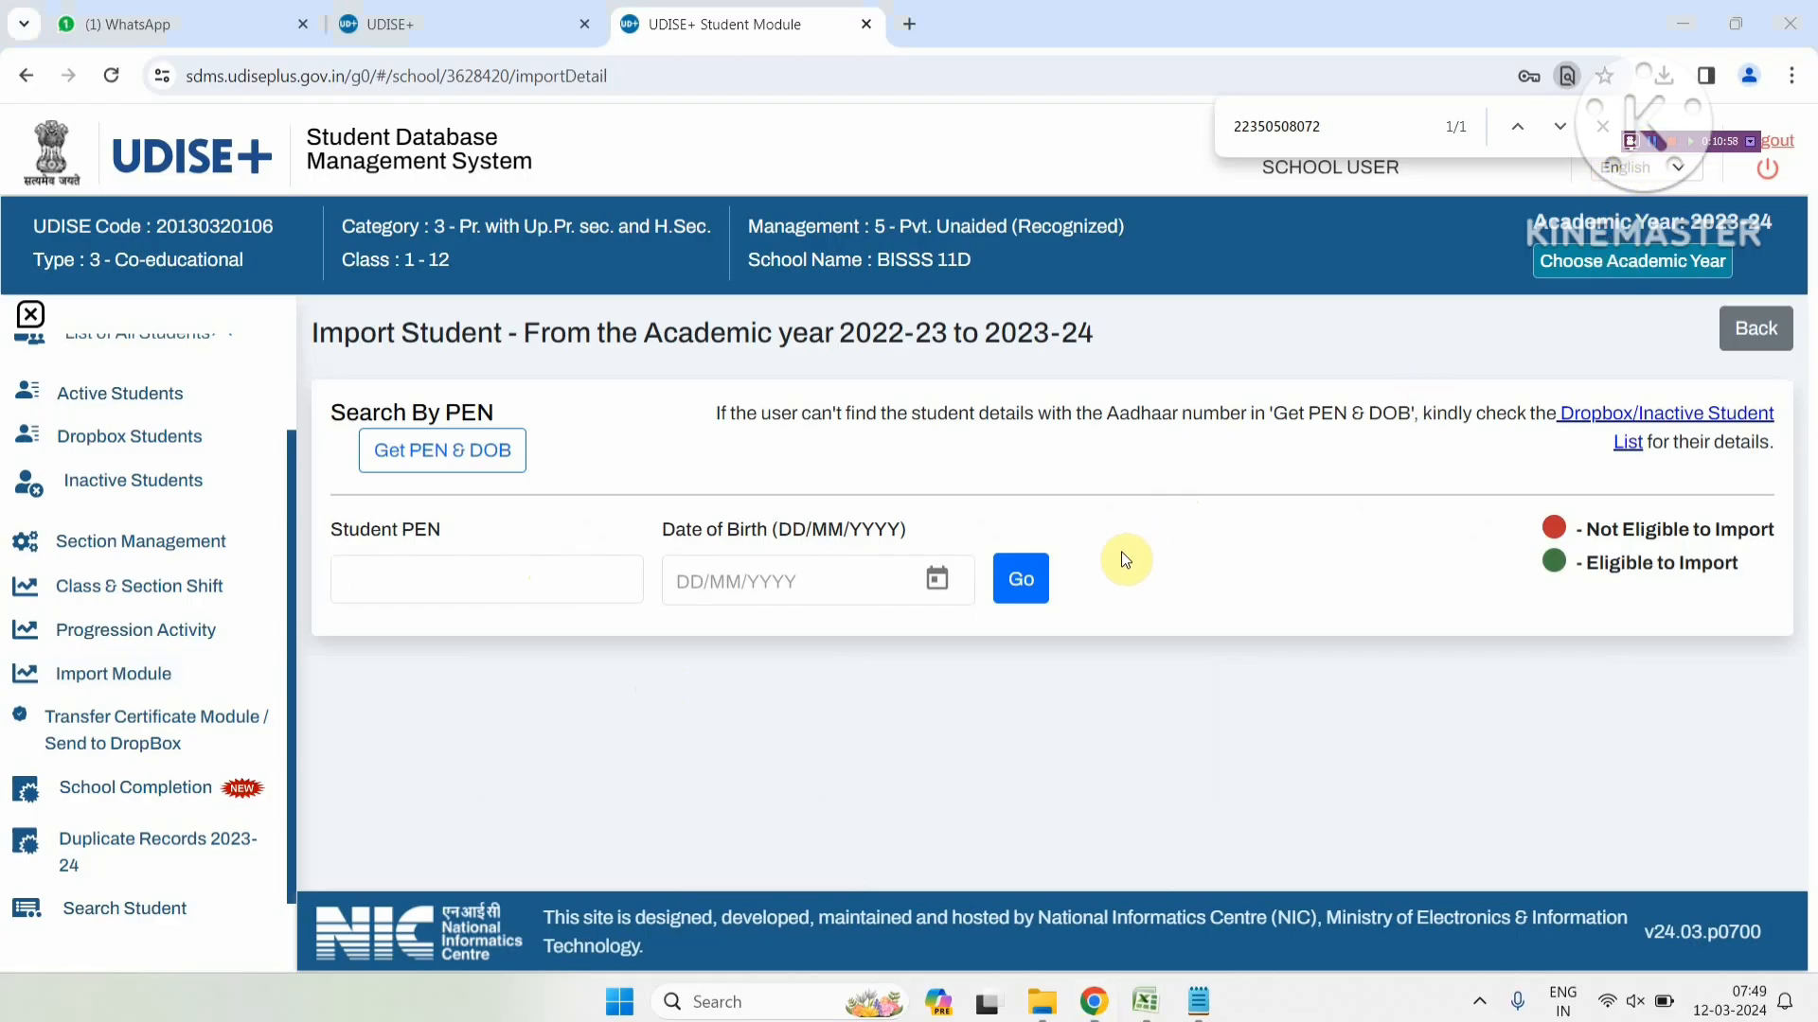
{"action": "left_click", "coordinate": [402, 585]}
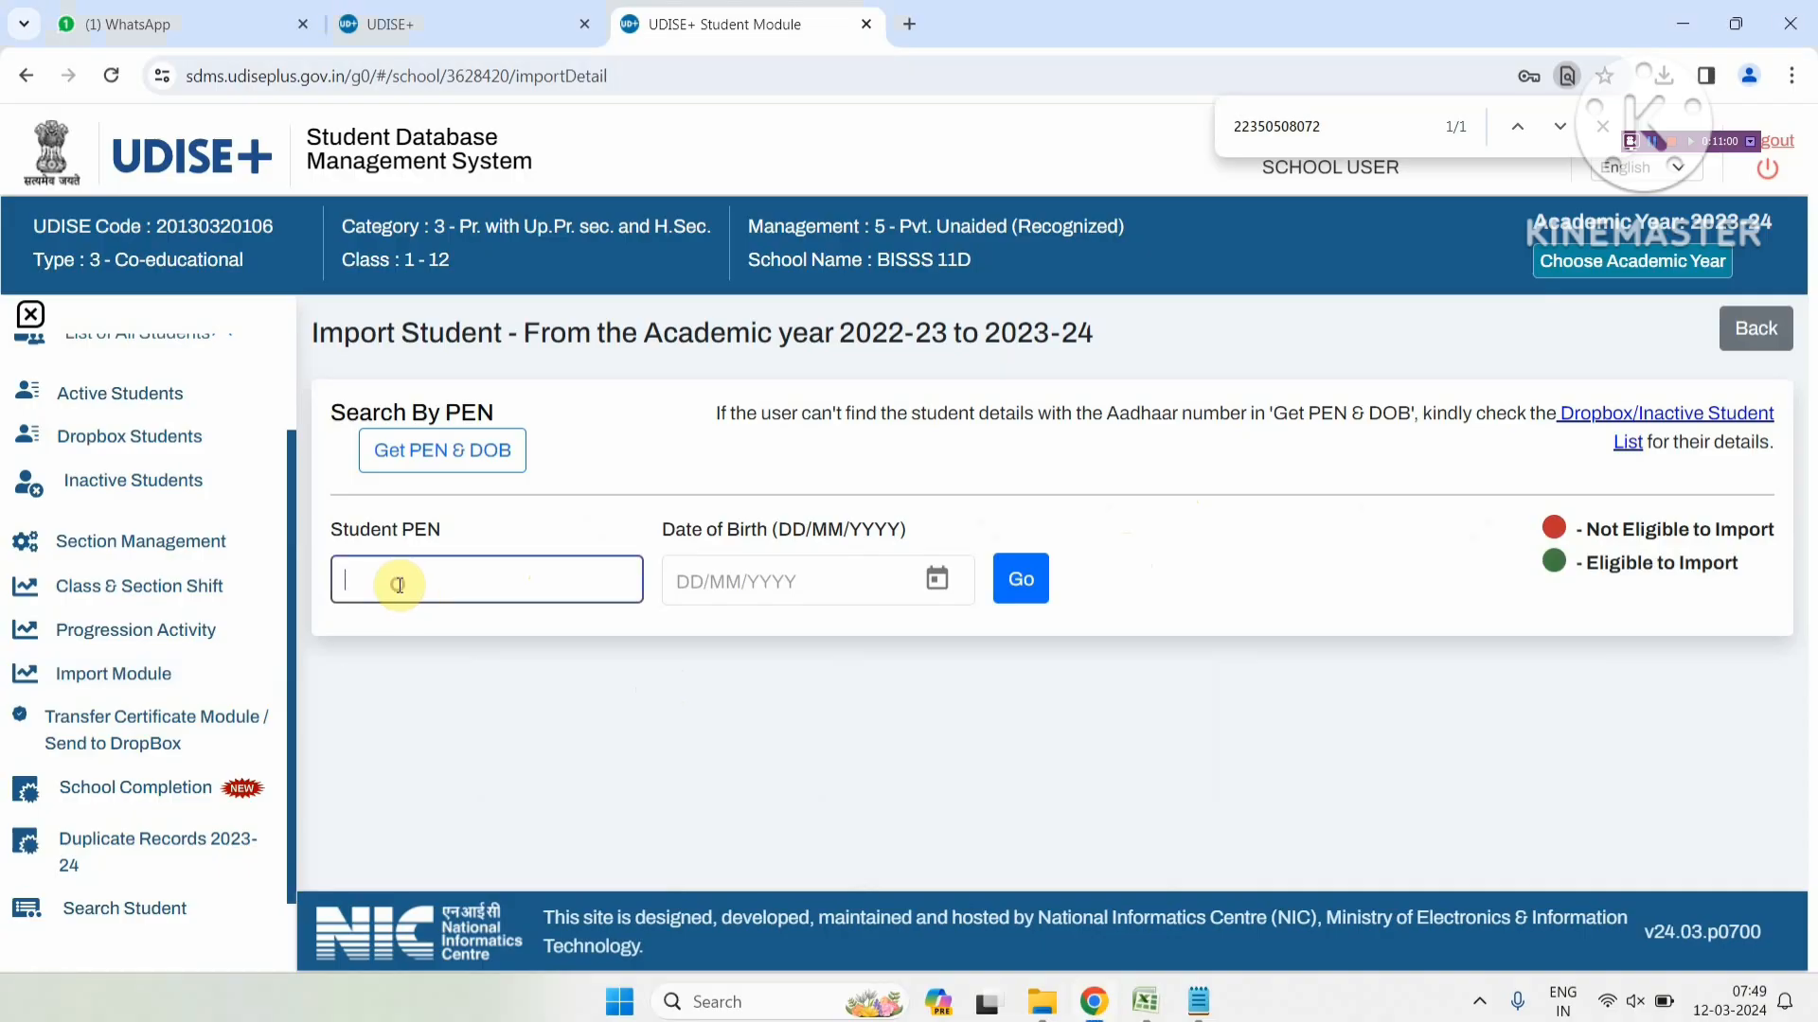
{"action": "key", "text": "ctrl+v"}
{"action": "left_click", "coordinate": [685, 591]}
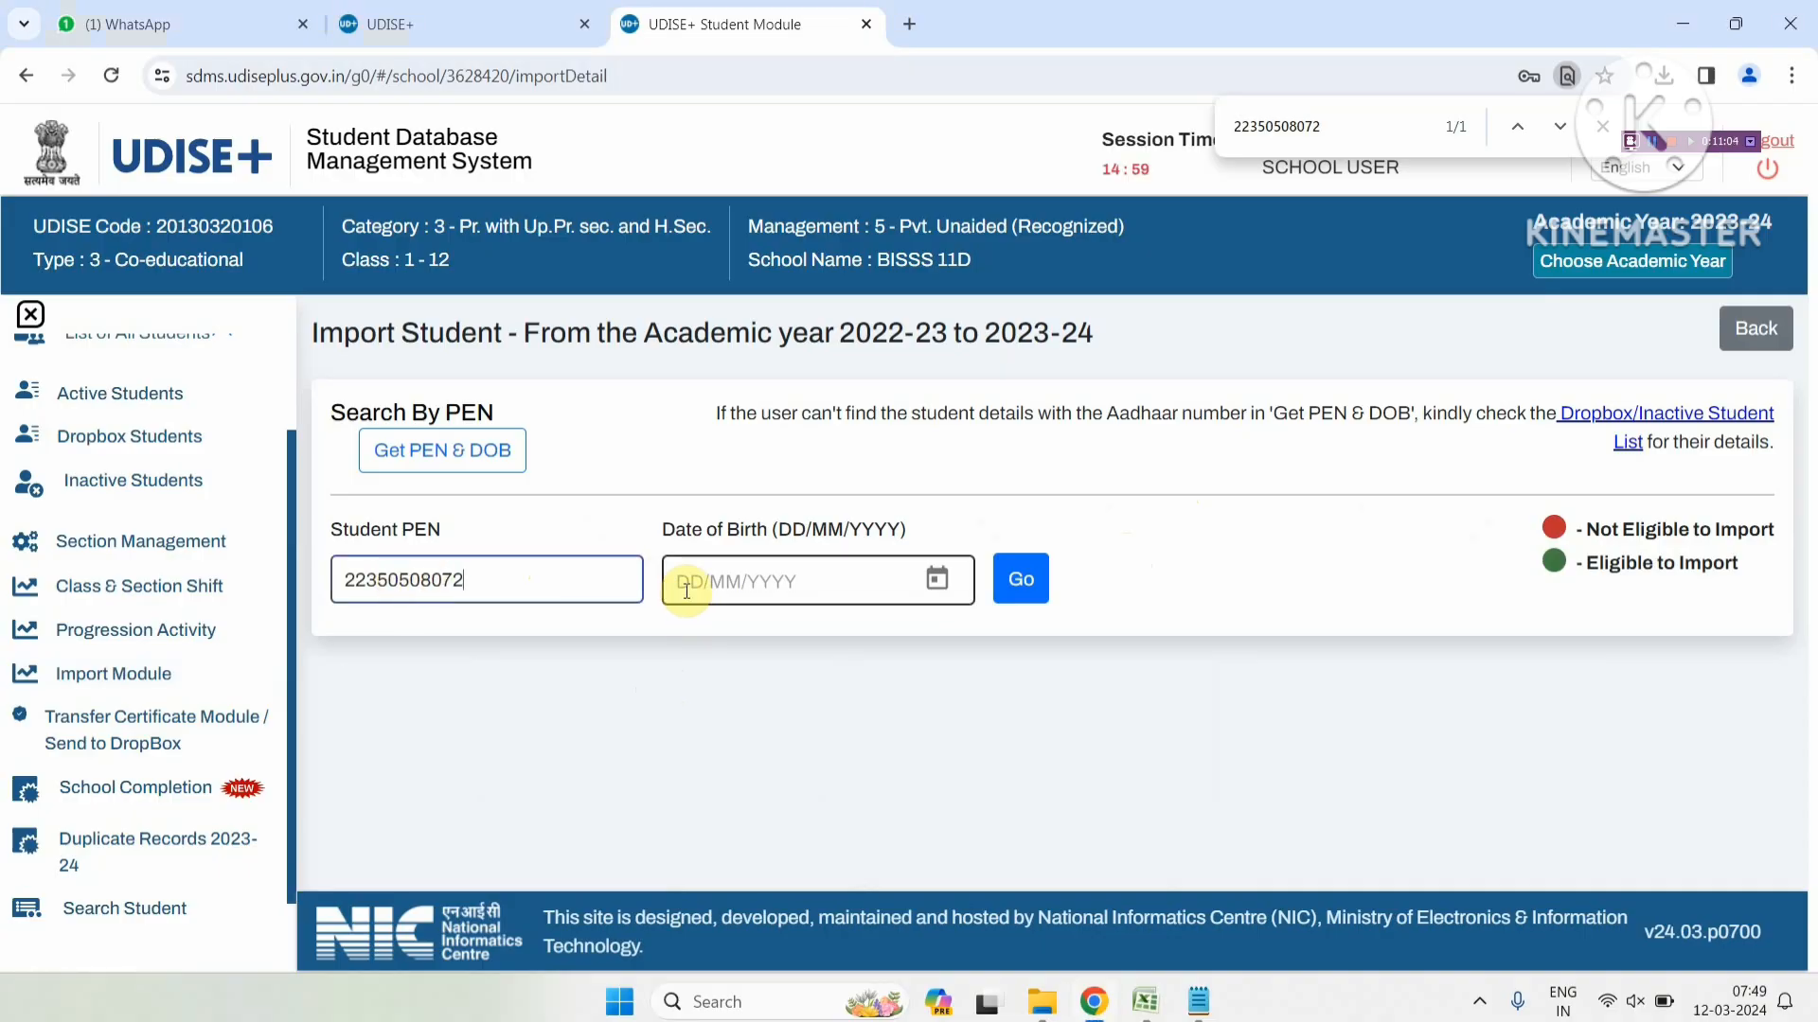
{"action": "left_click", "coordinate": [684, 589]}
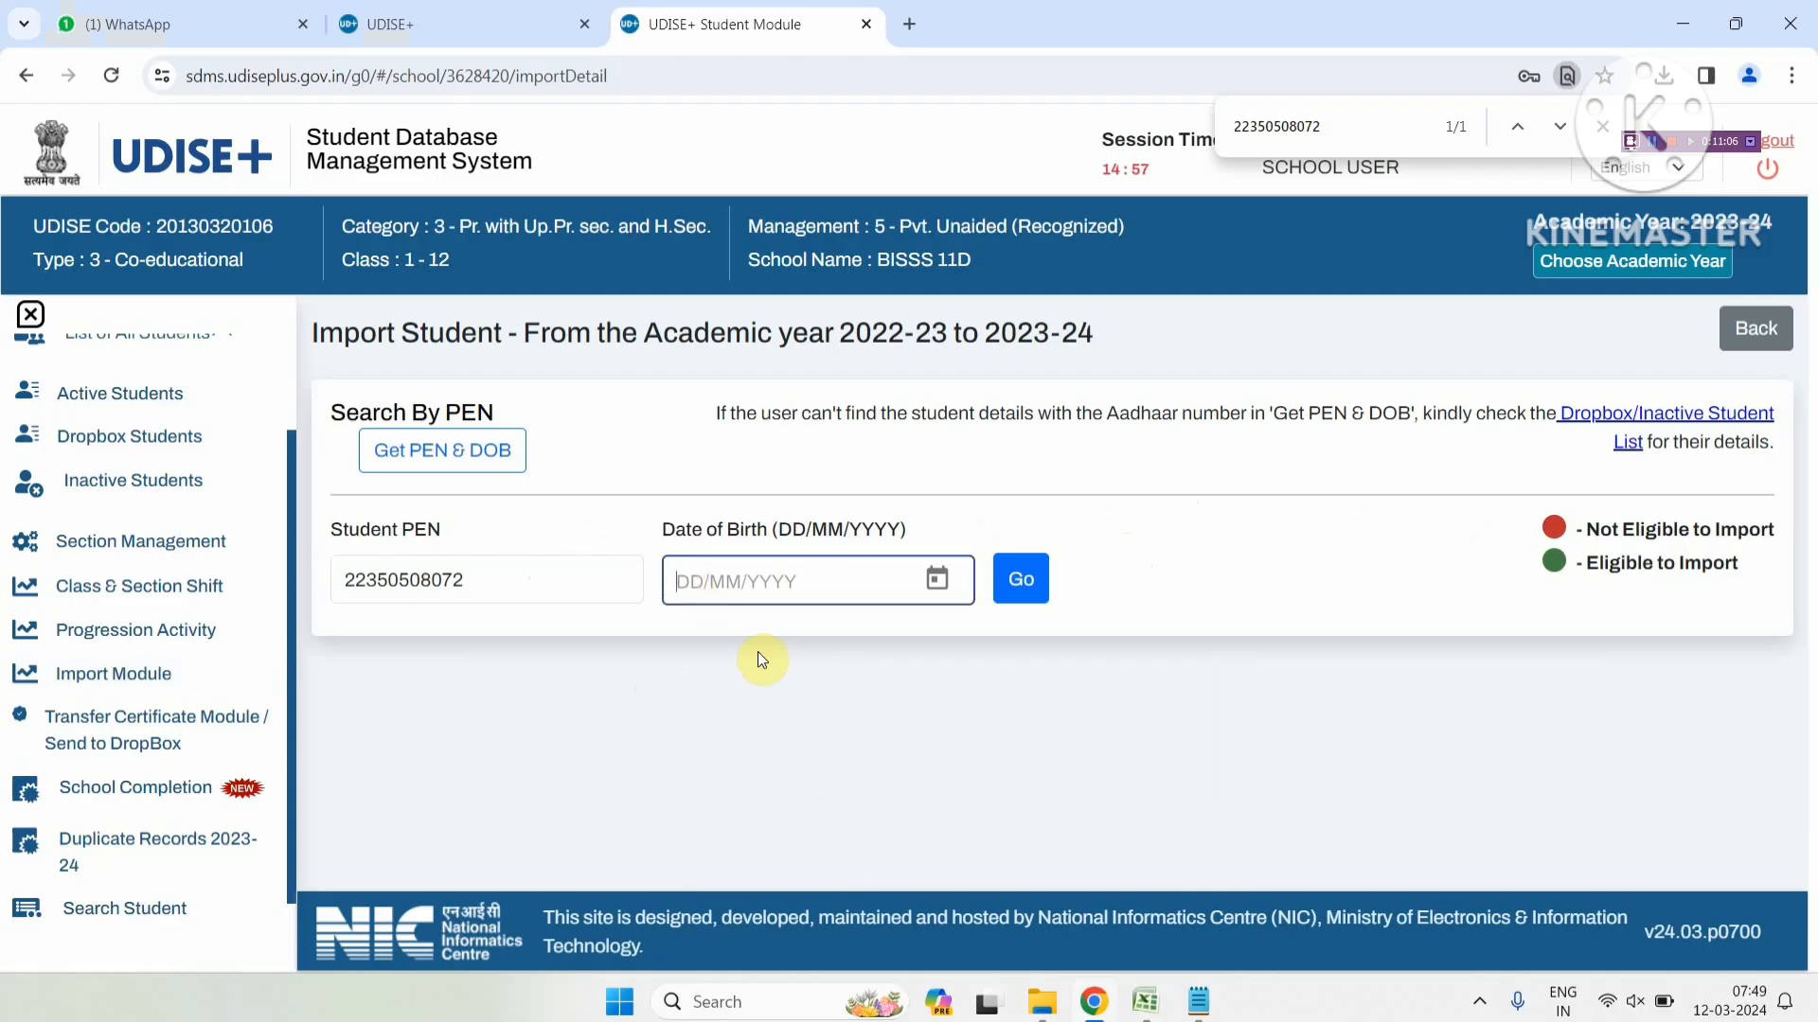
{"action": "left_click", "coordinate": [1200, 1009]}
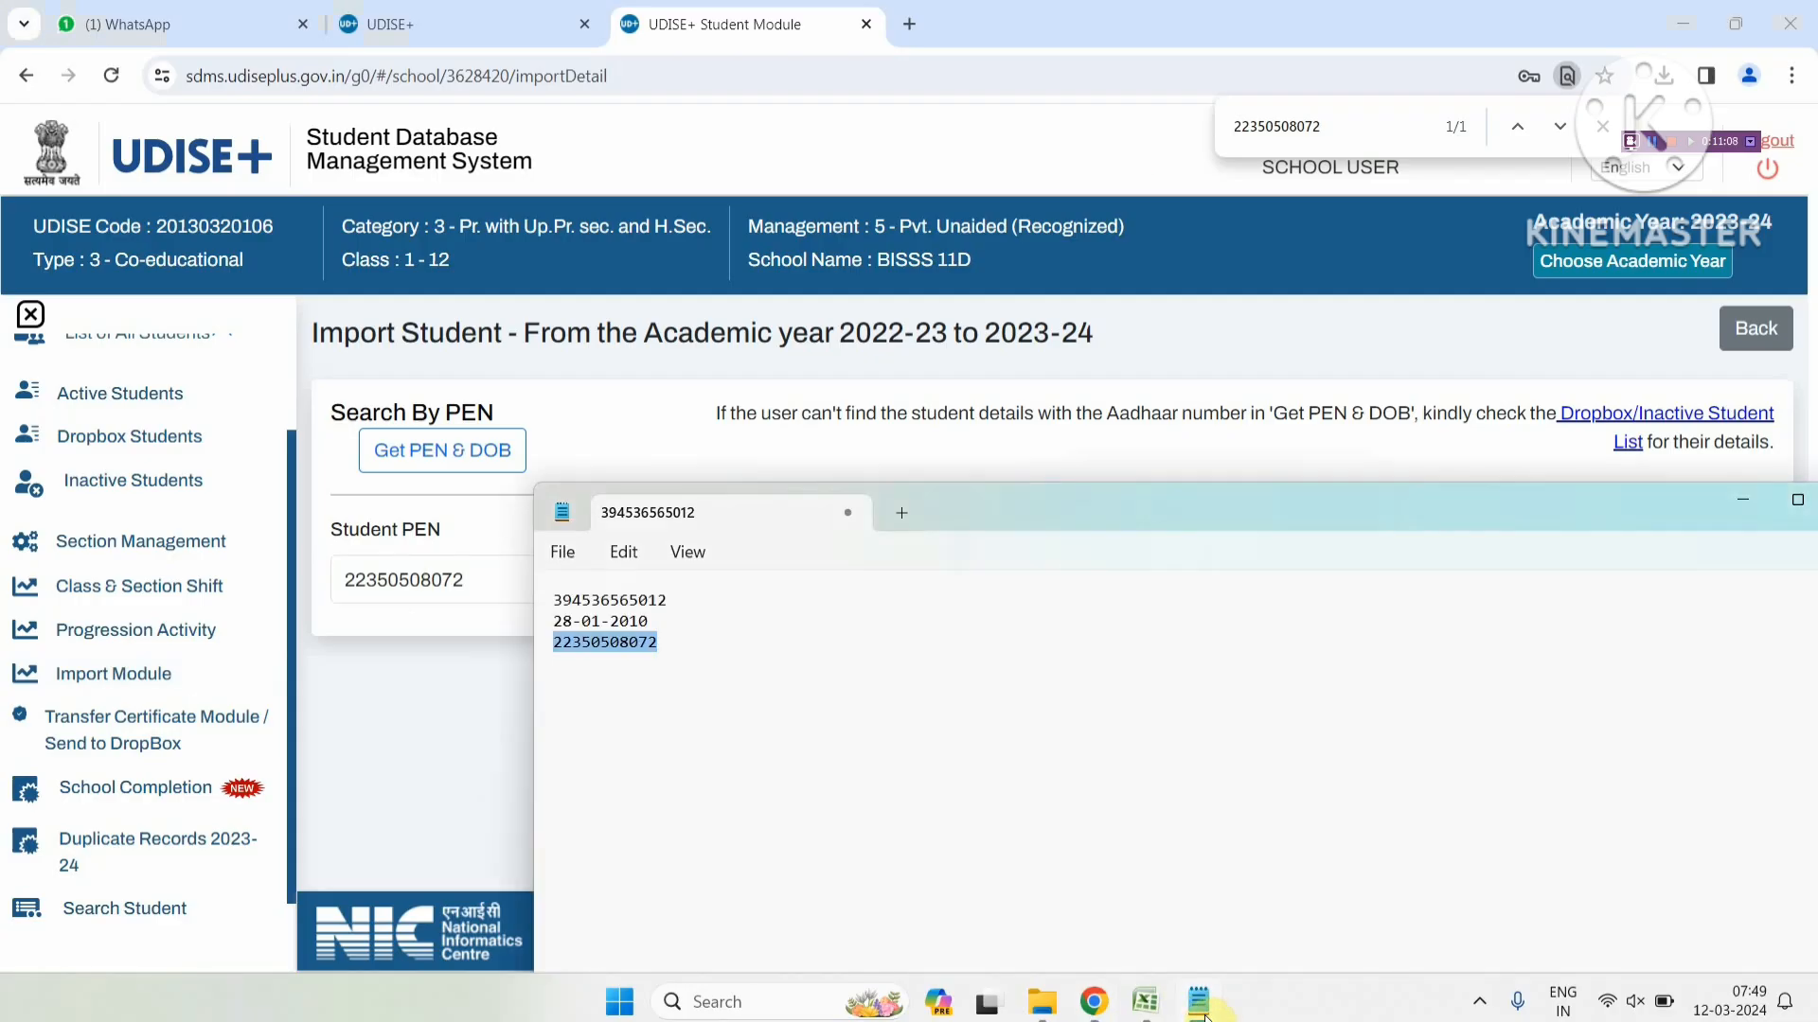
{"action": "left_click", "coordinate": [1093, 1002]}
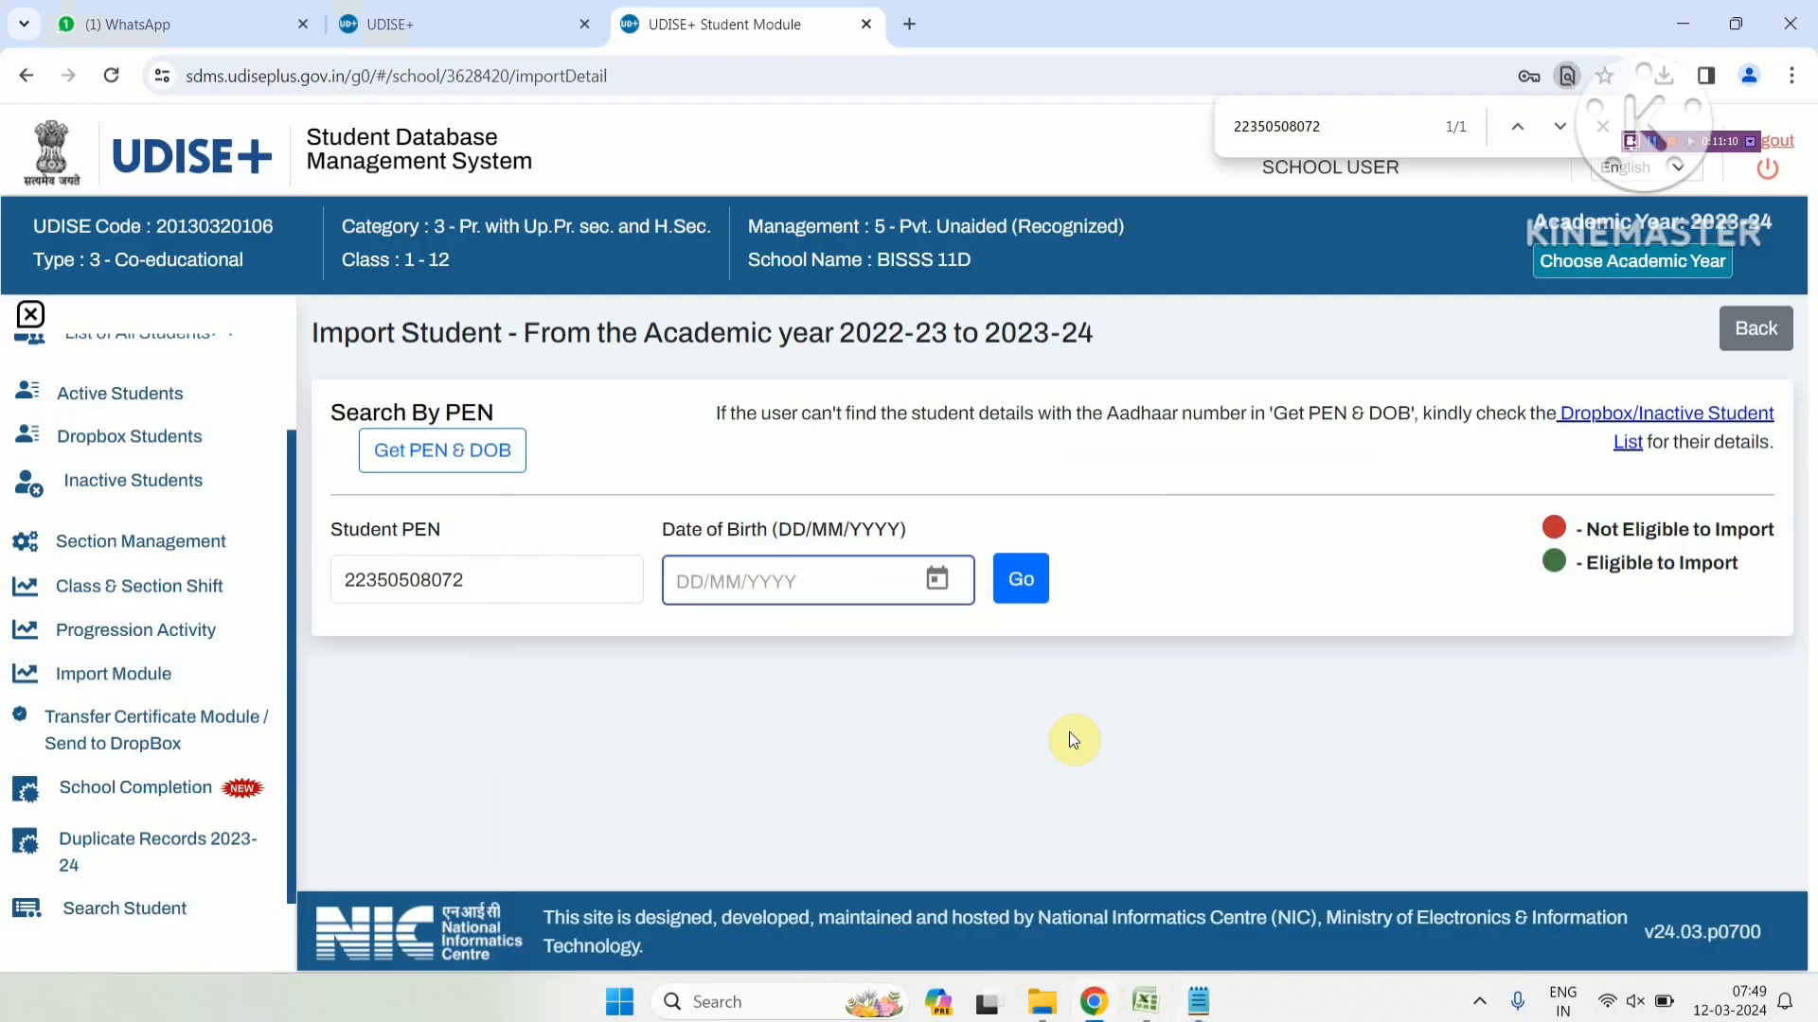
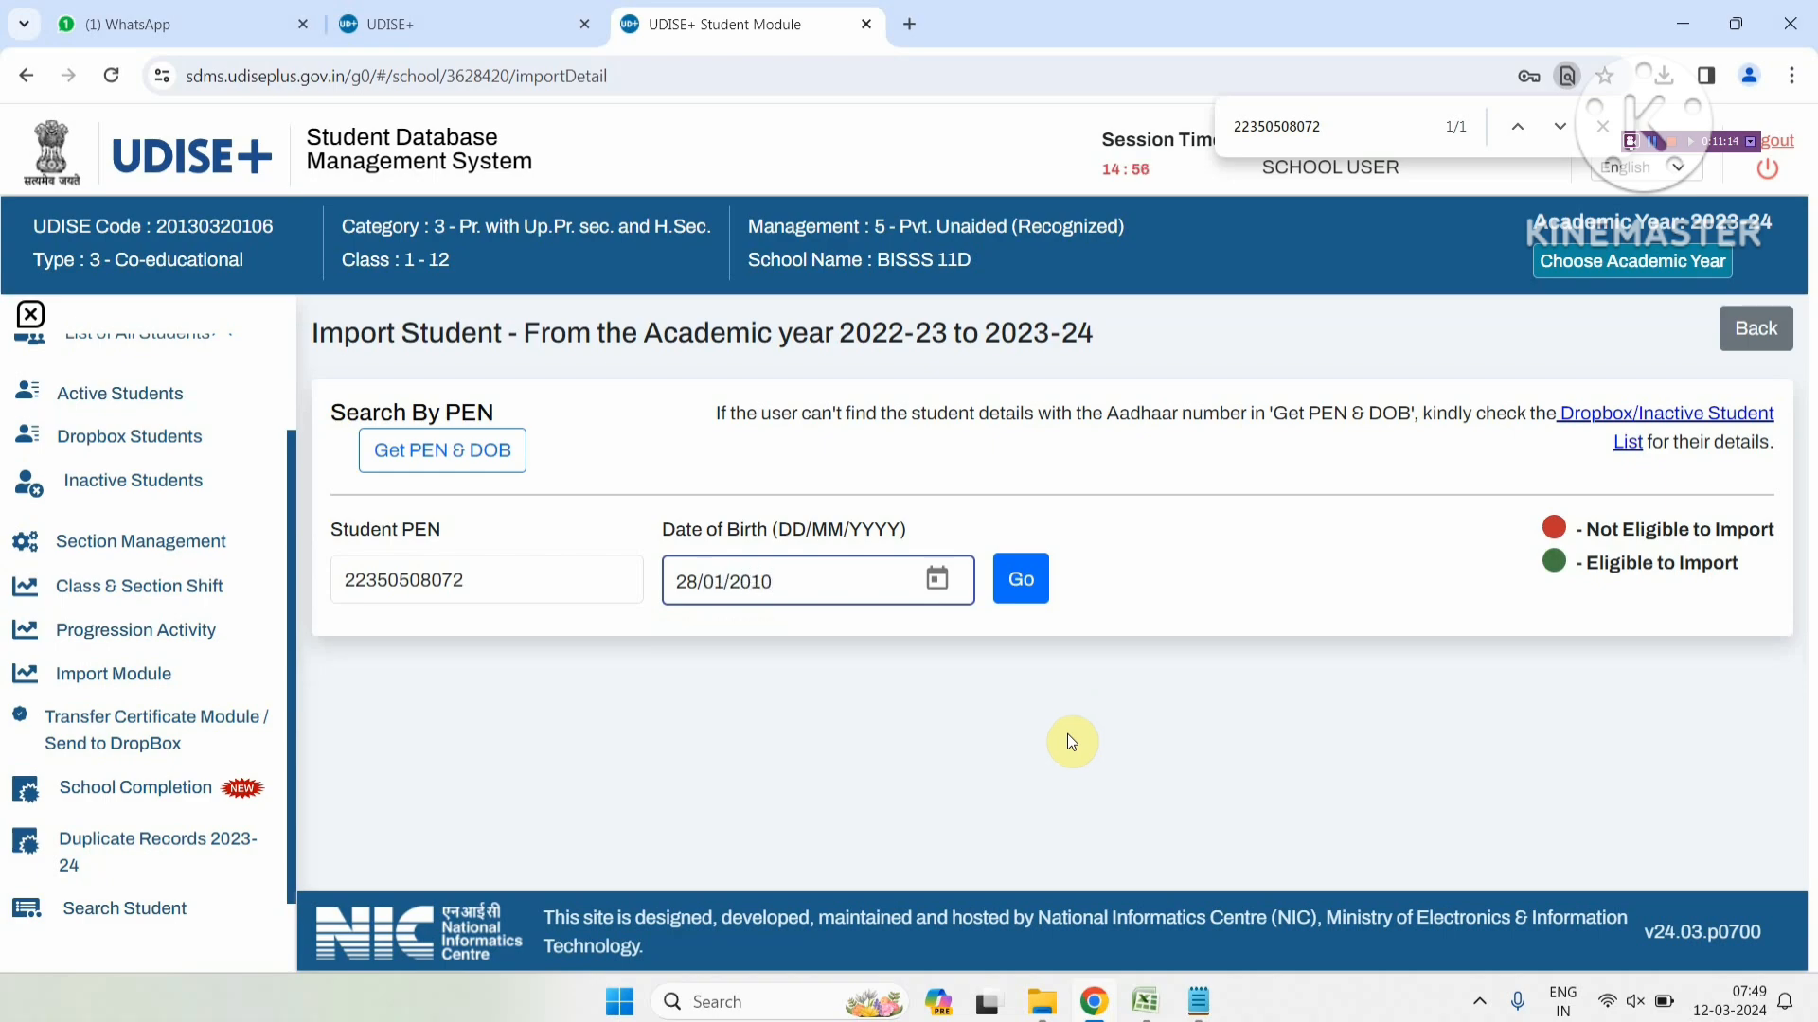
{"action": "left_click", "coordinate": [1020, 587]}
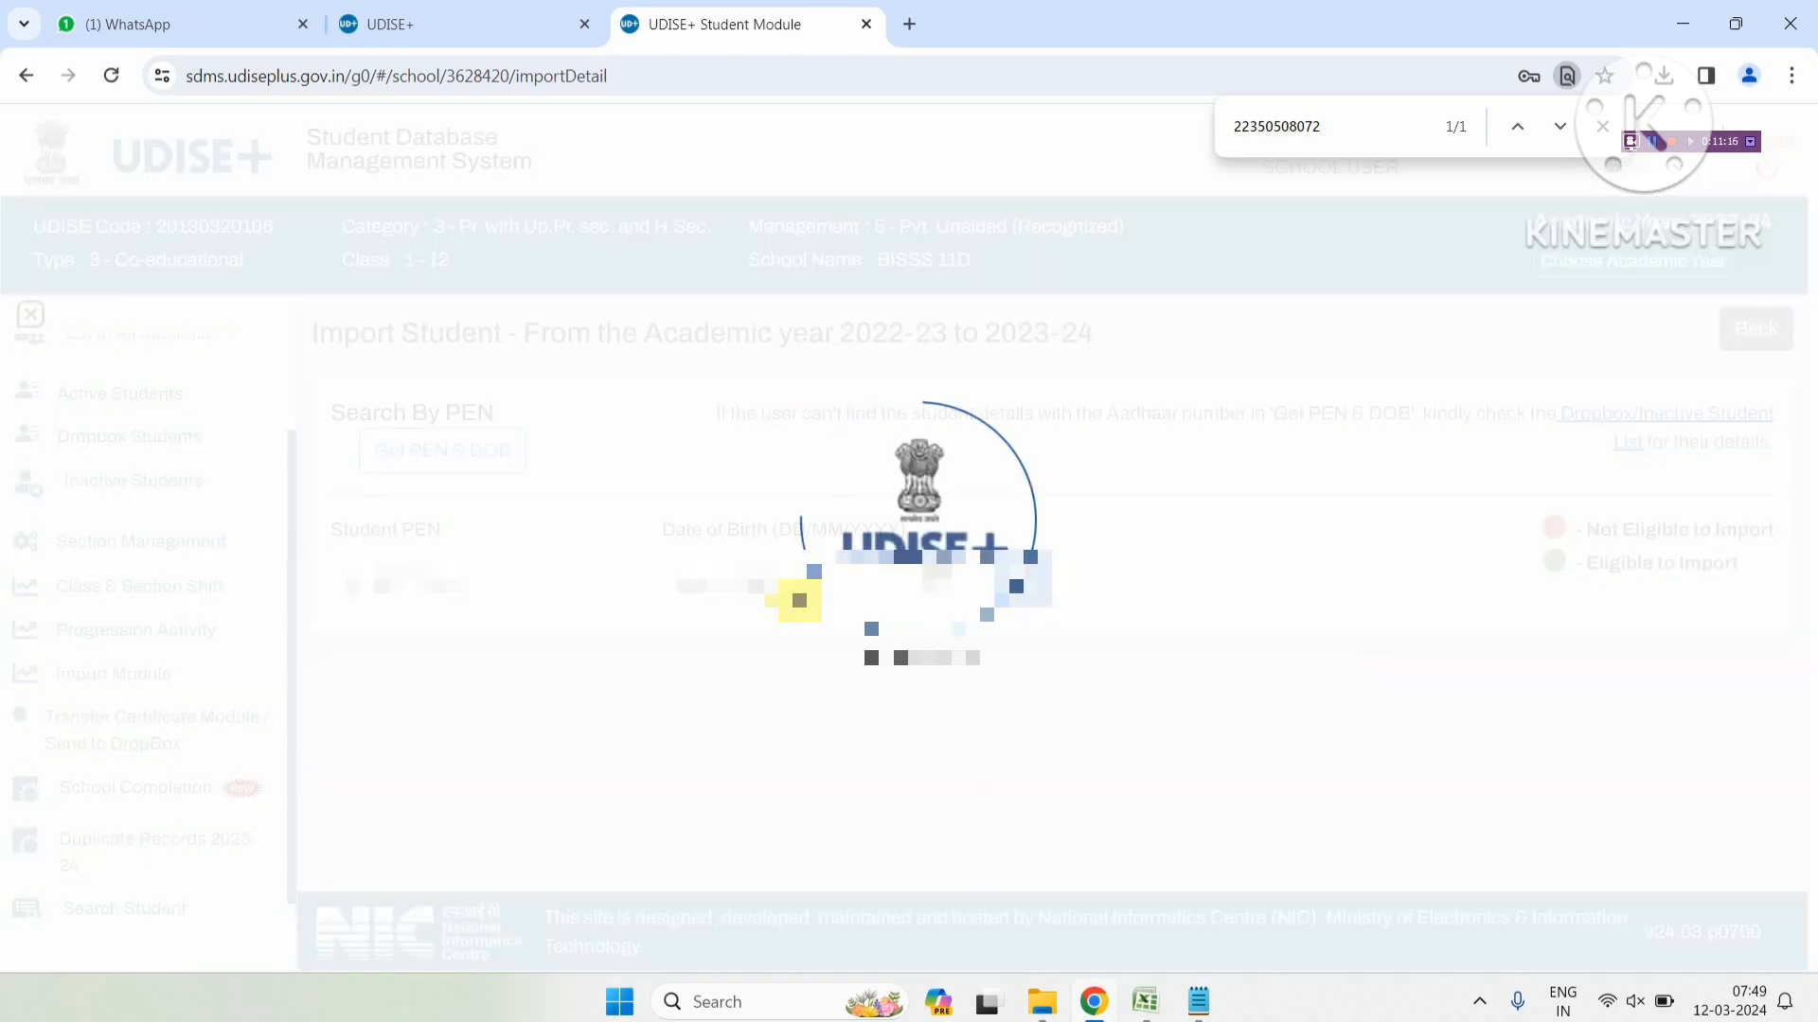
Highlight the student's name, previous school BISSS 11D and UN-TAGGED current schooling details in the result
{"action": "scroll", "coordinate": [826, 678], "scroll_direction": "down", "scroll_amount": 1}
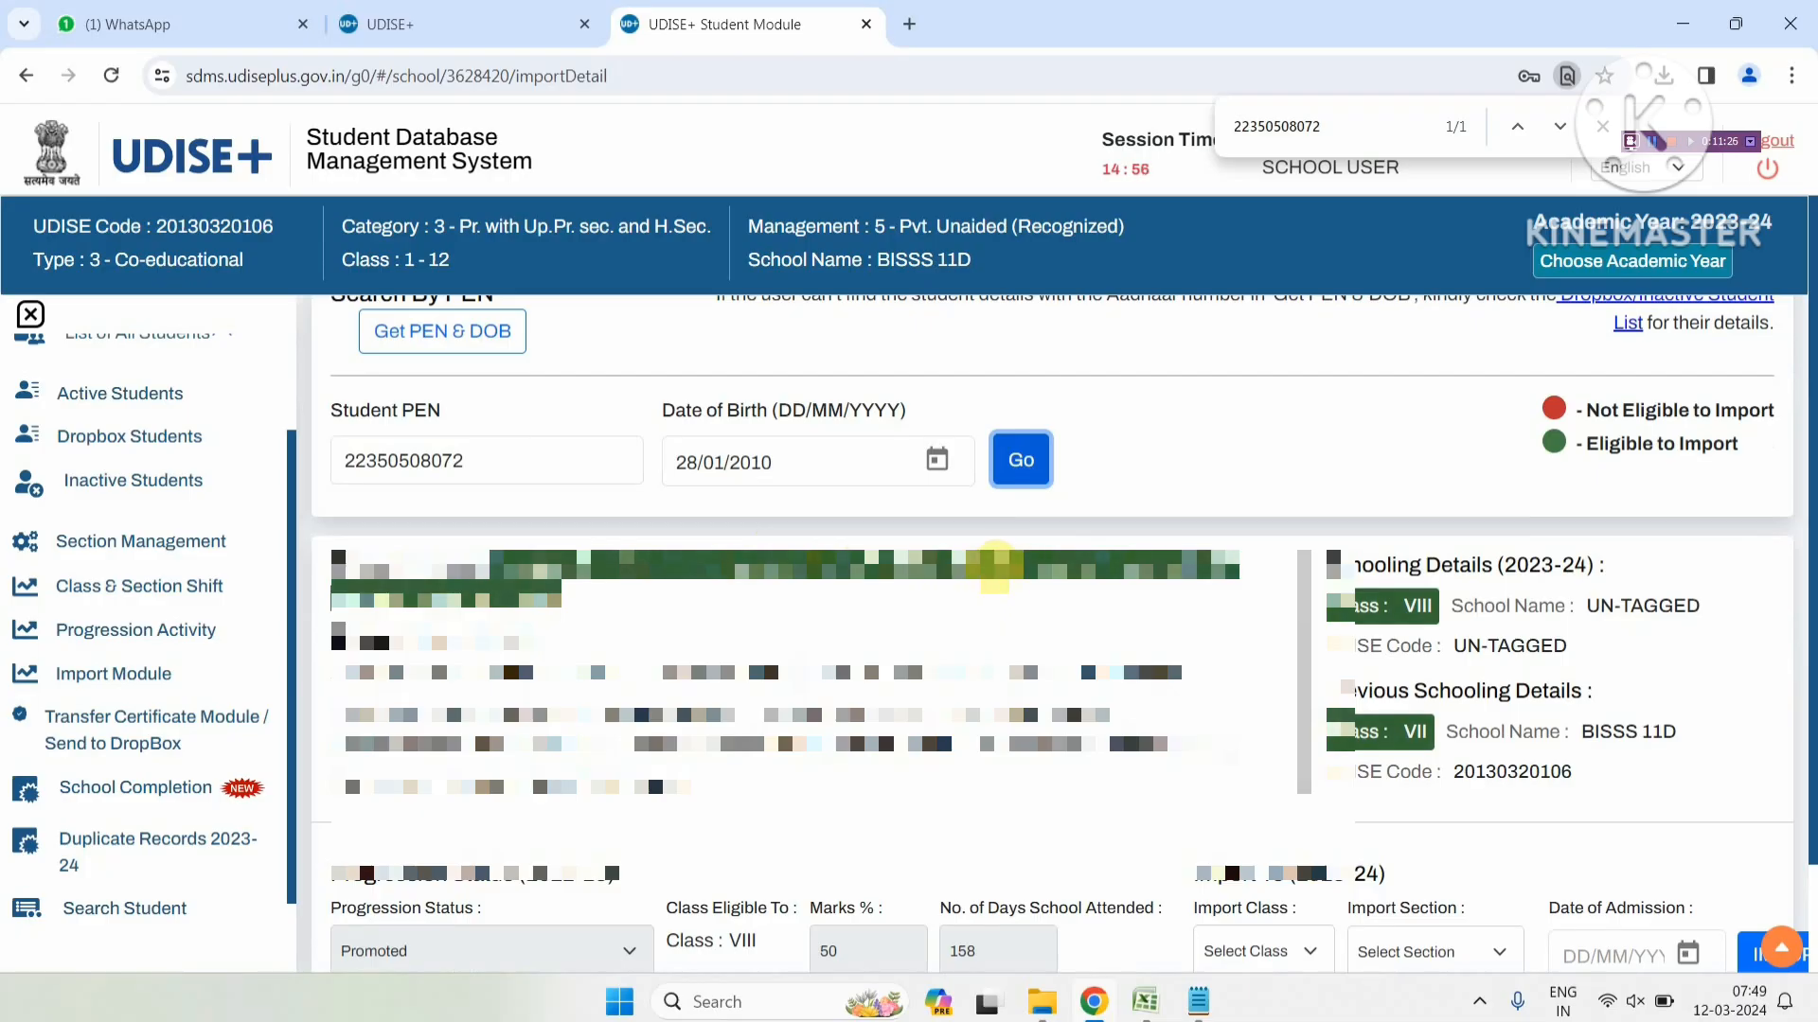
{"action": "left_click_drag", "start_coordinate": [992, 568], "coordinate": [1186, 568]}
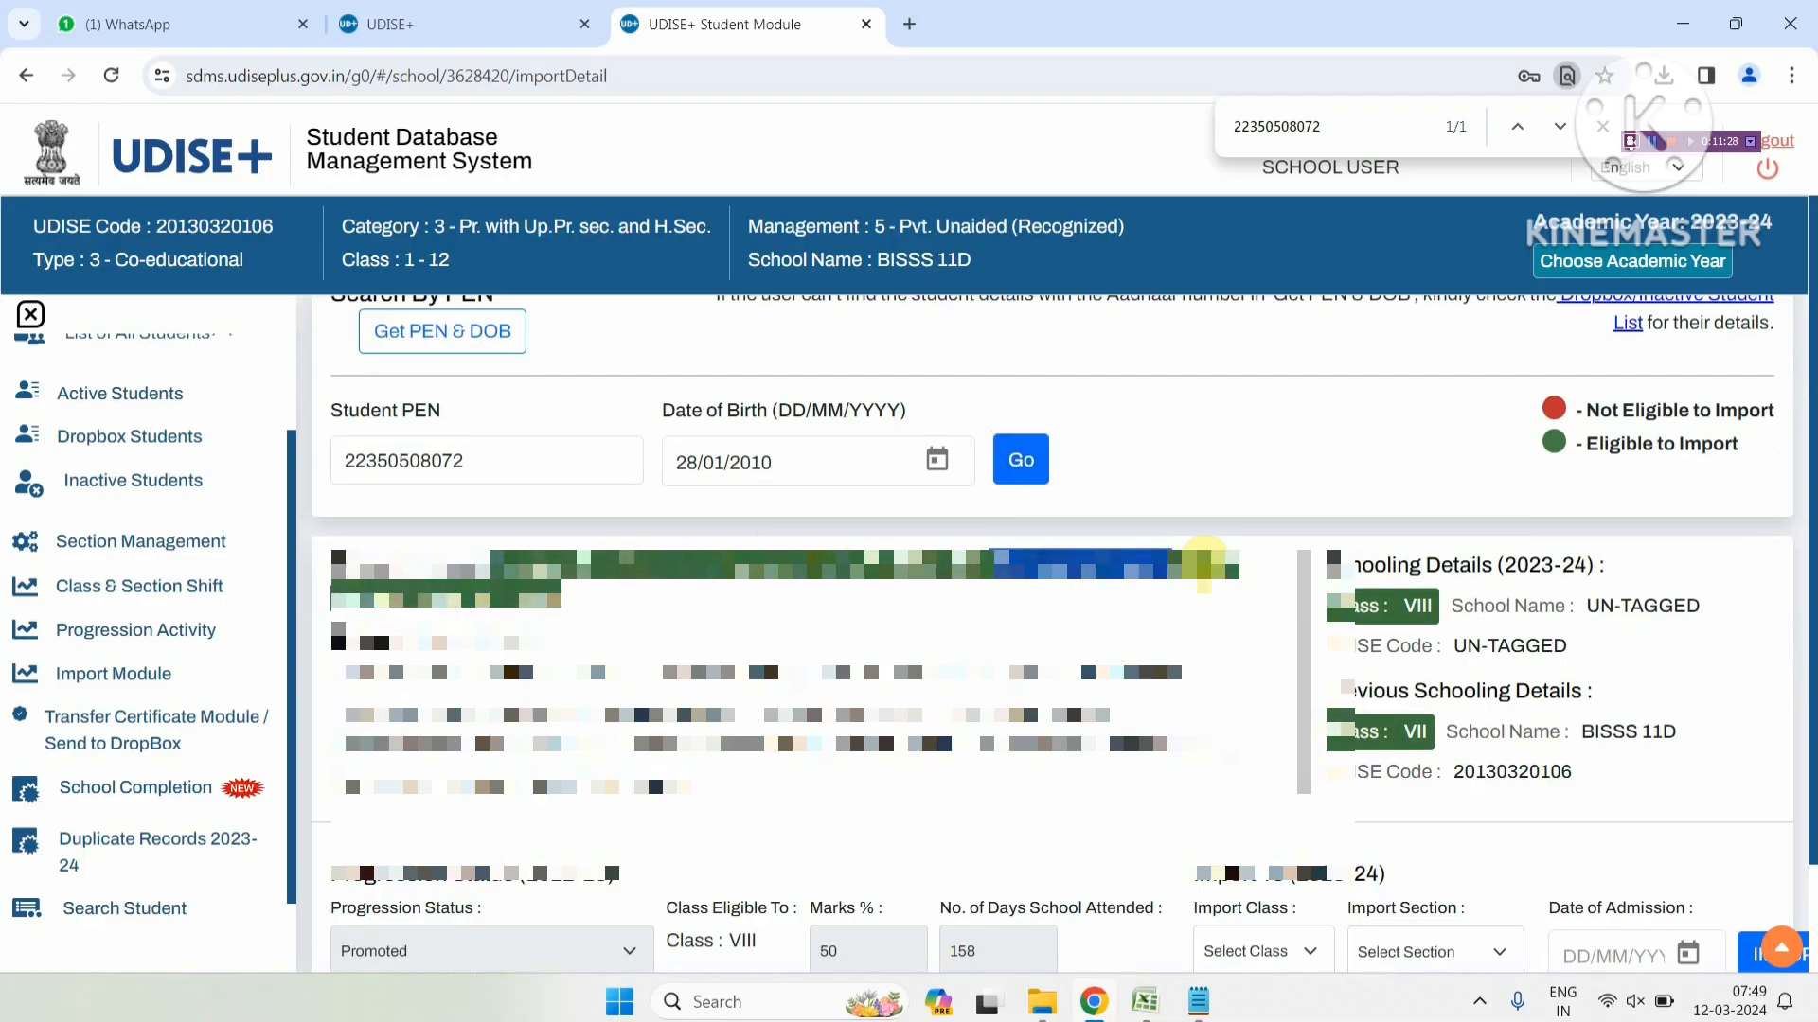
{"action": "left_click", "coordinate": [1202, 565]}
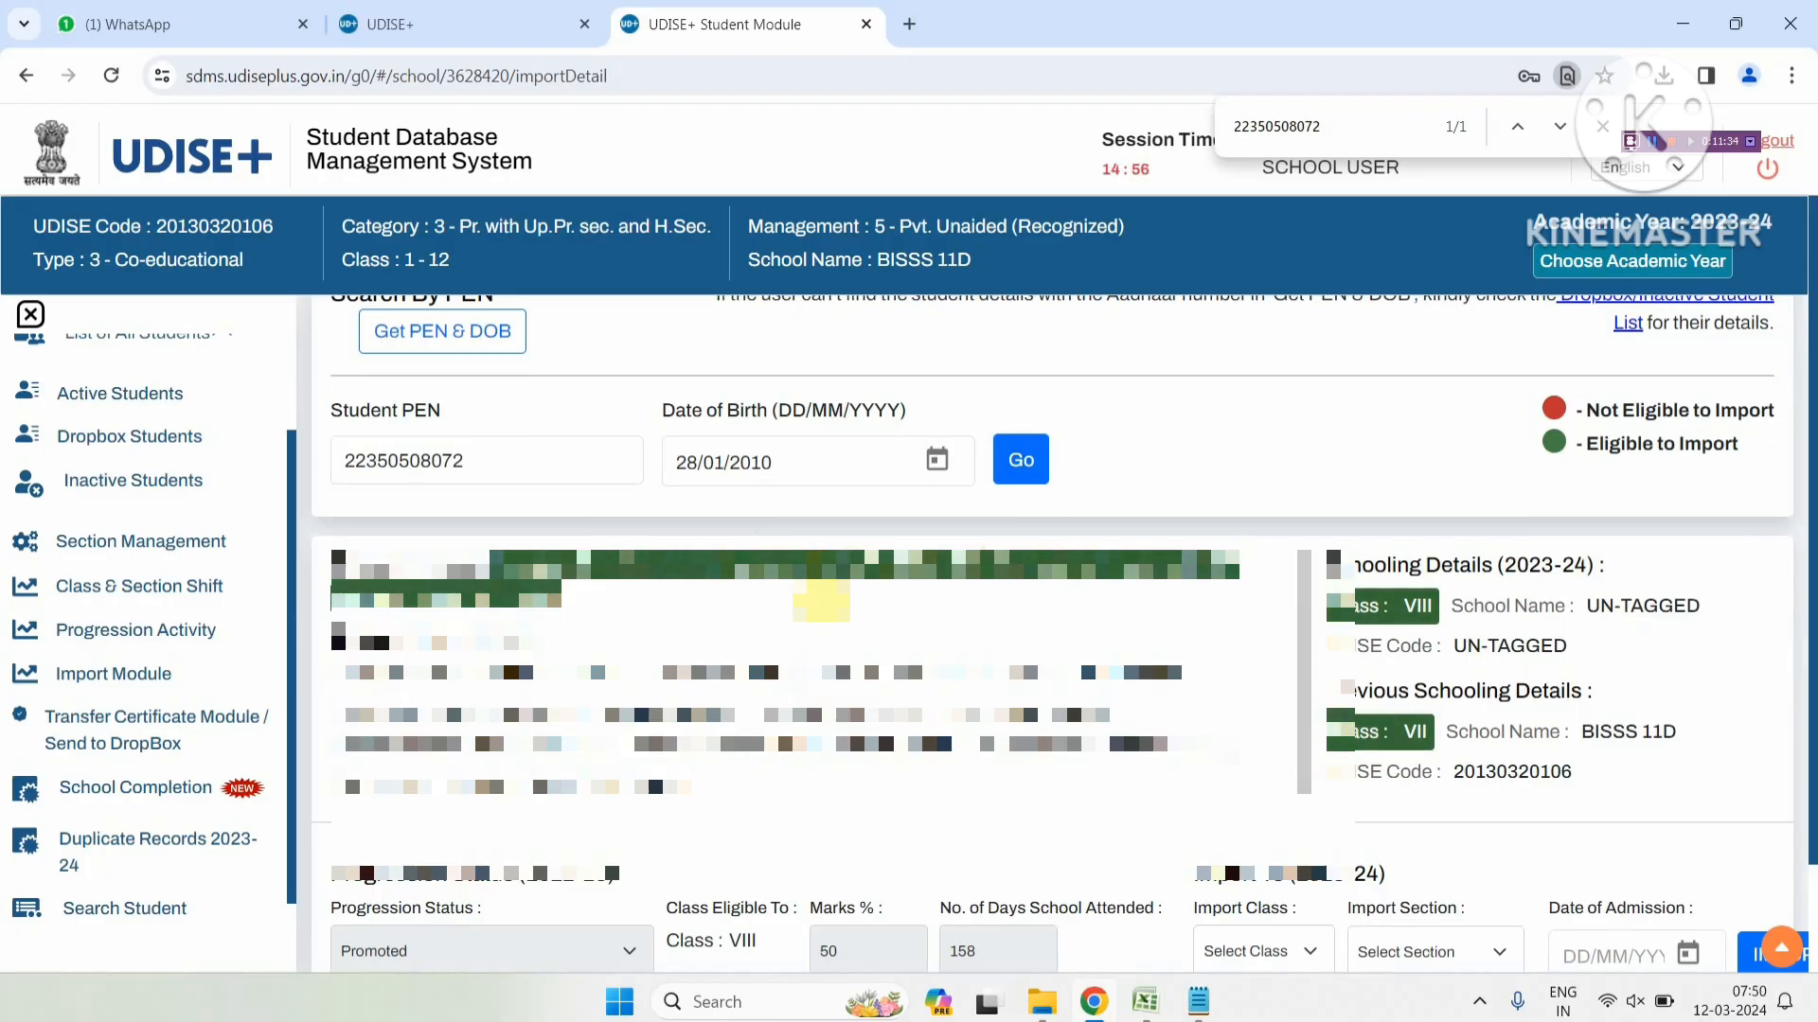
{"action": "left_click_drag", "start_coordinate": [1311, 674], "coordinate": [1676, 743]}
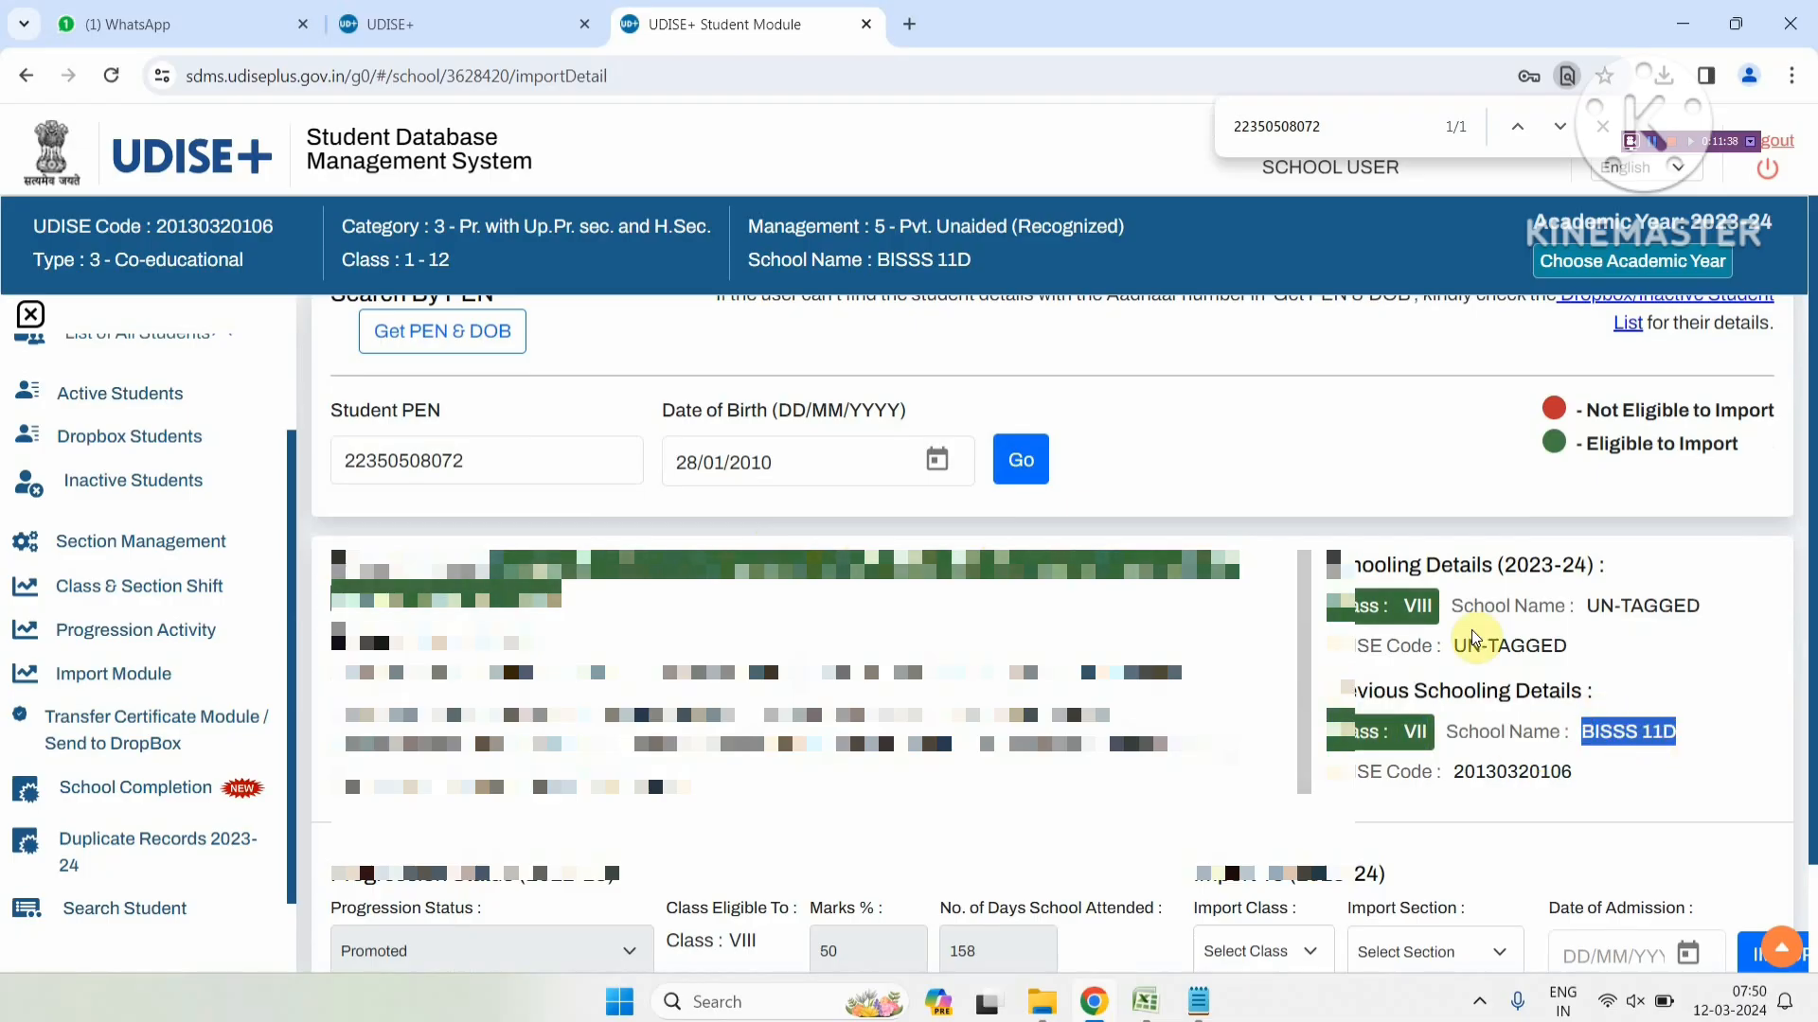
{"action": "left_click_drag", "start_coordinate": [1373, 565], "coordinate": [1724, 641]}
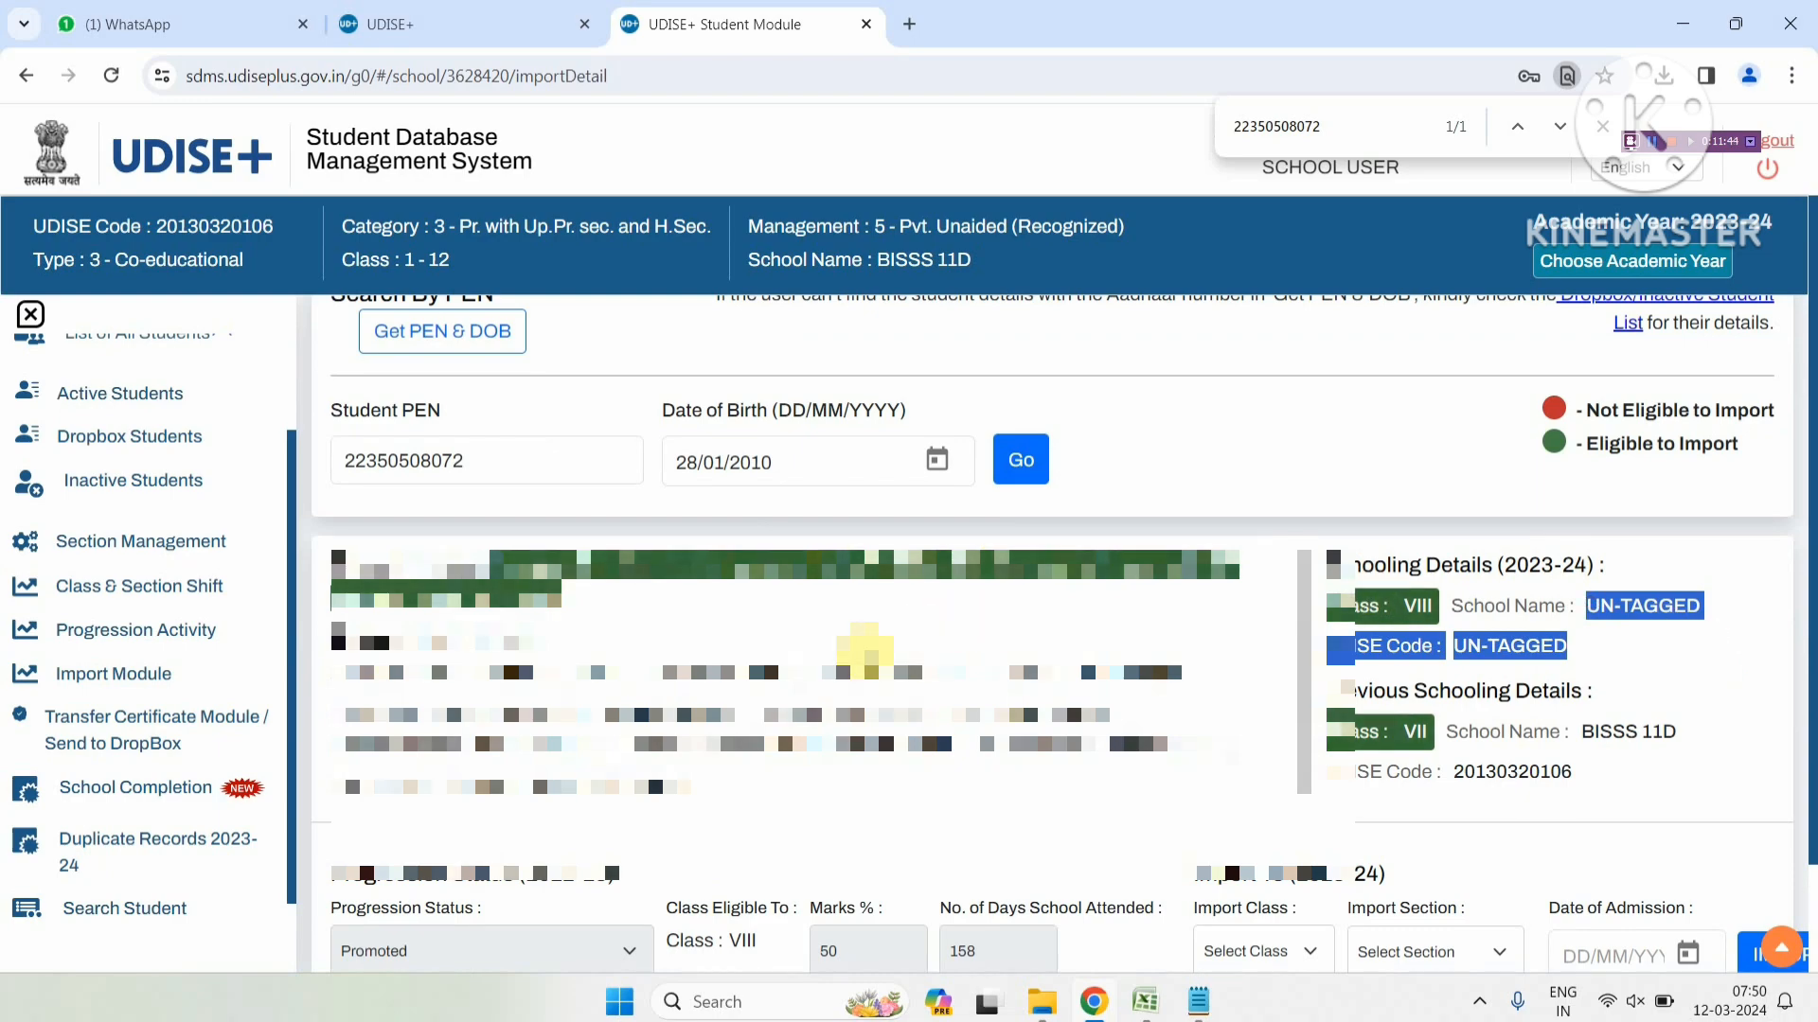
{"action": "left_click", "coordinate": [930, 652]}
{"action": "scroll", "coordinate": [929, 653], "scroll_direction": "down", "scroll_amount": 1}
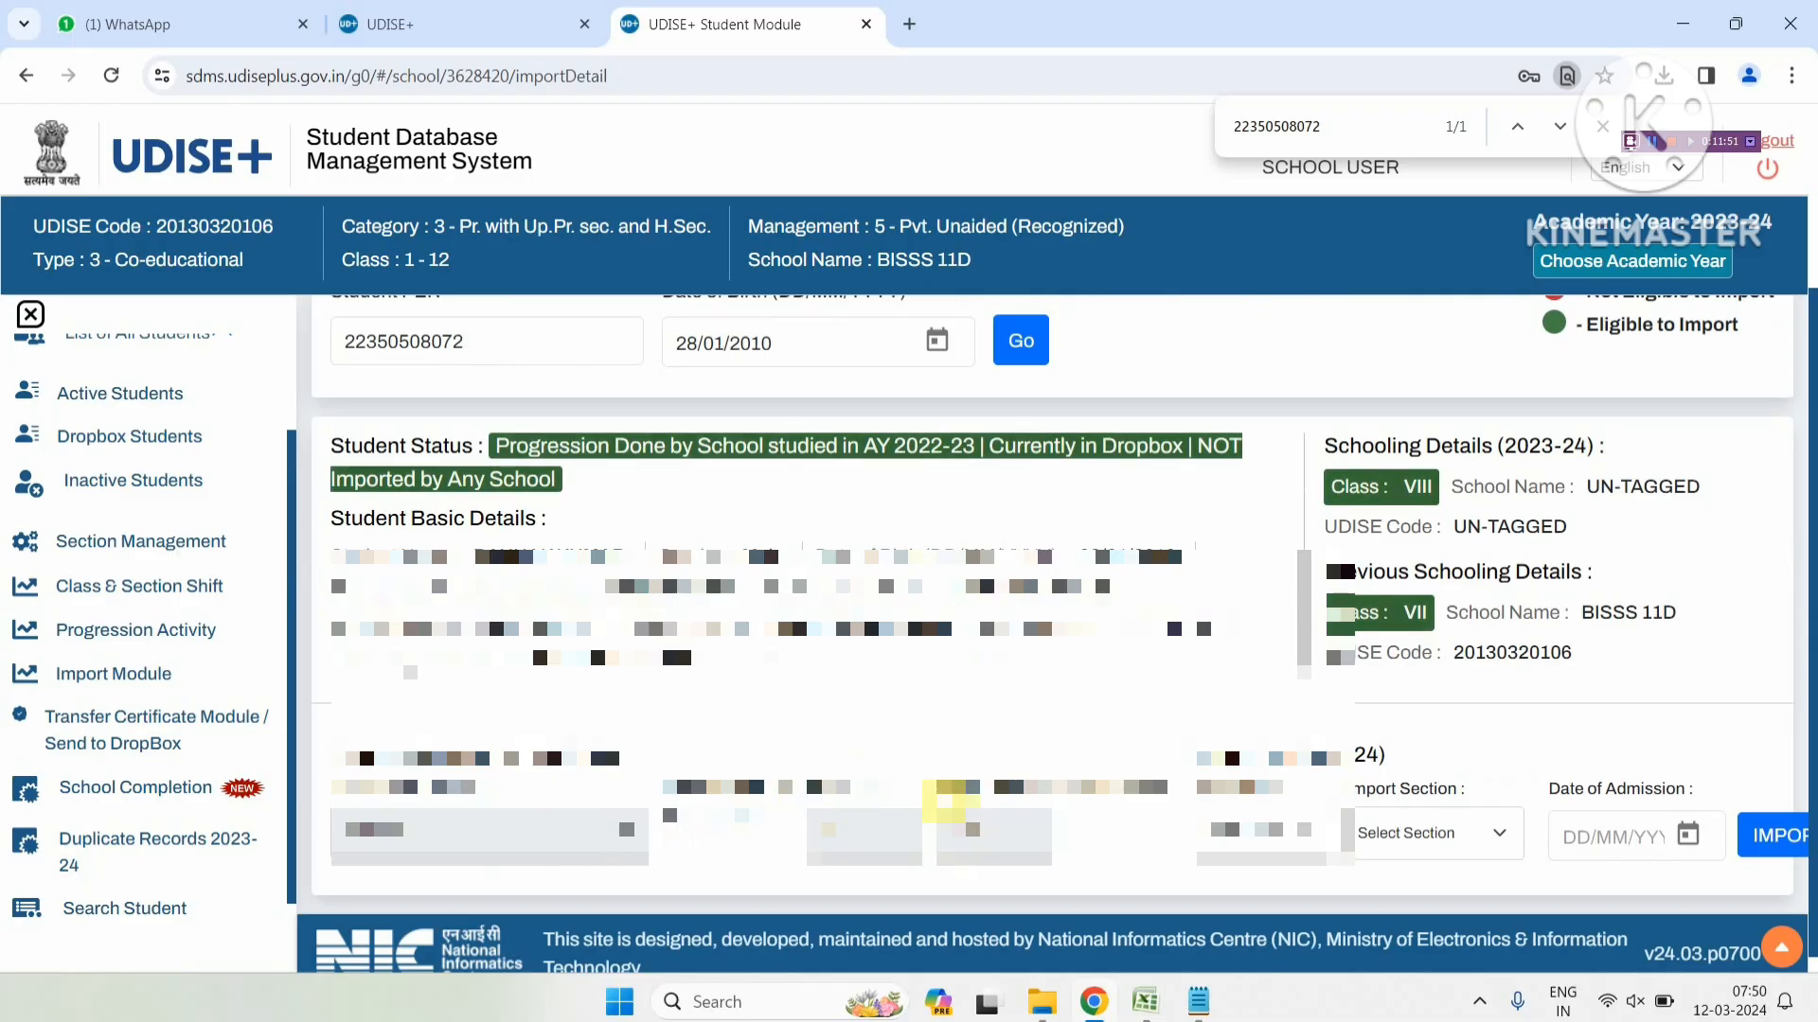
Choose the student's Import Class and set Import Section to A, then move to Date of Admission
{"action": "left_click", "coordinate": [1208, 838]}
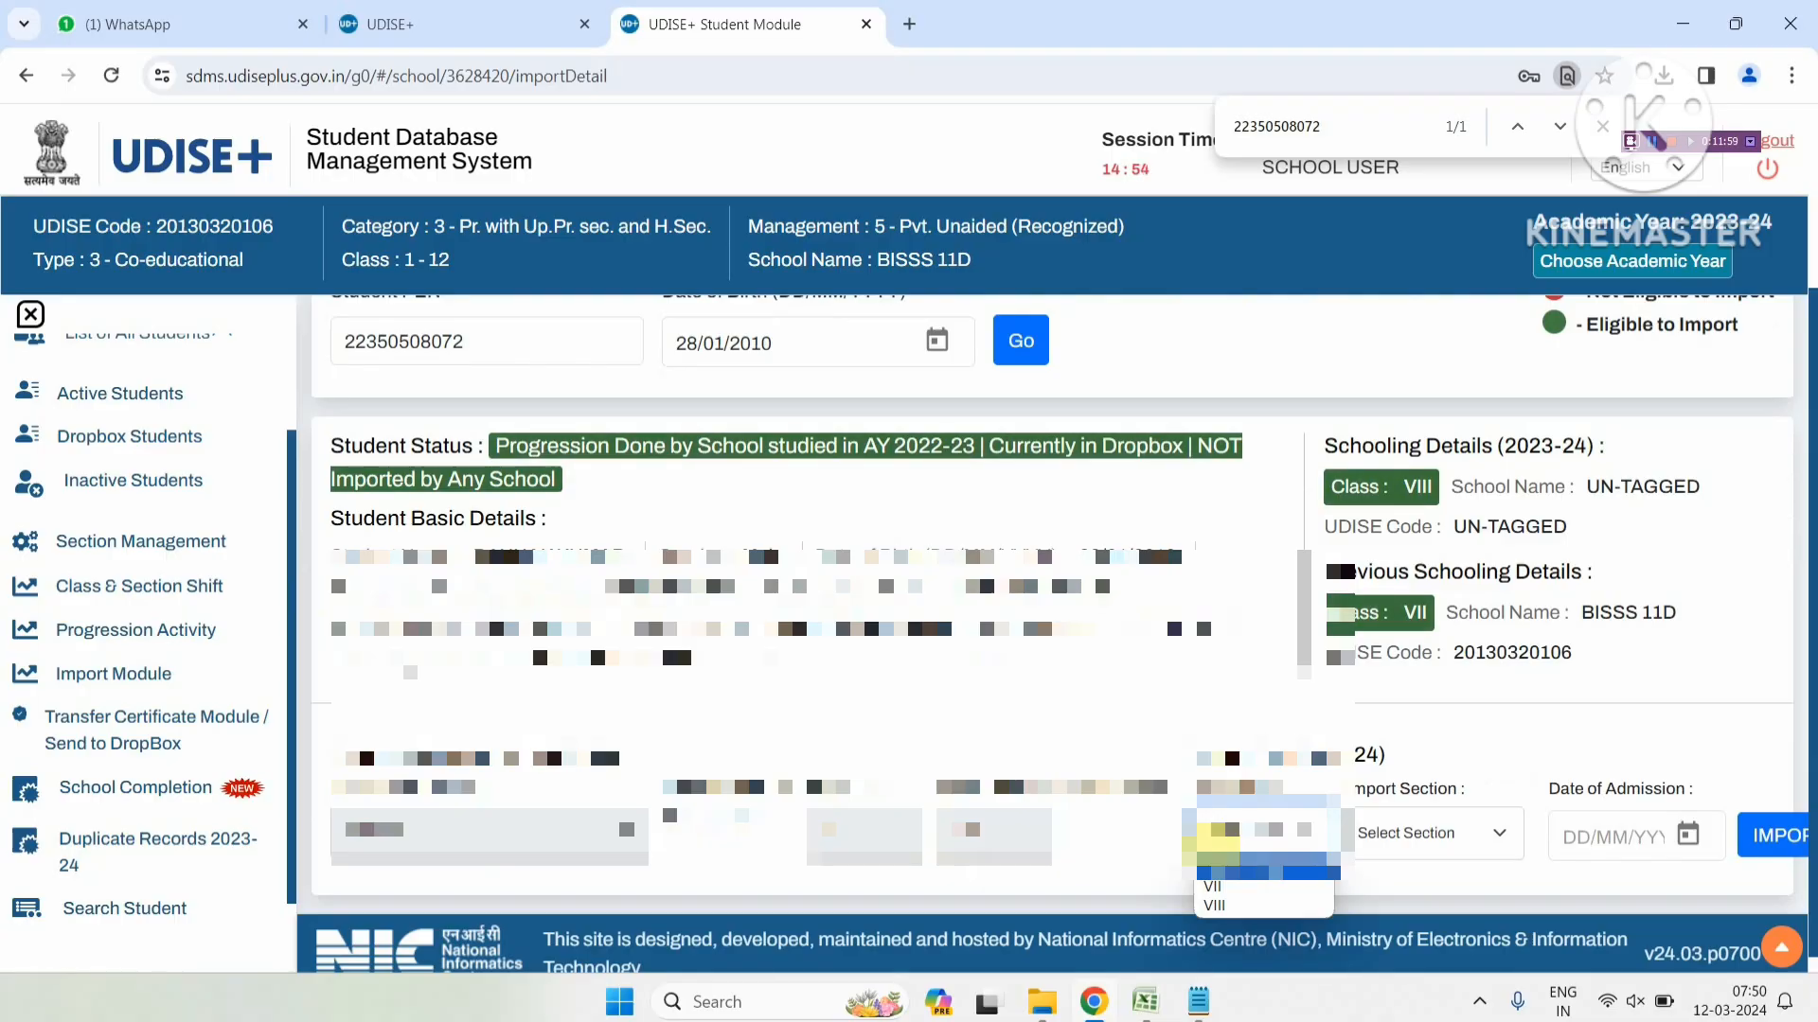
{"action": "left_click", "coordinate": [1240, 903]}
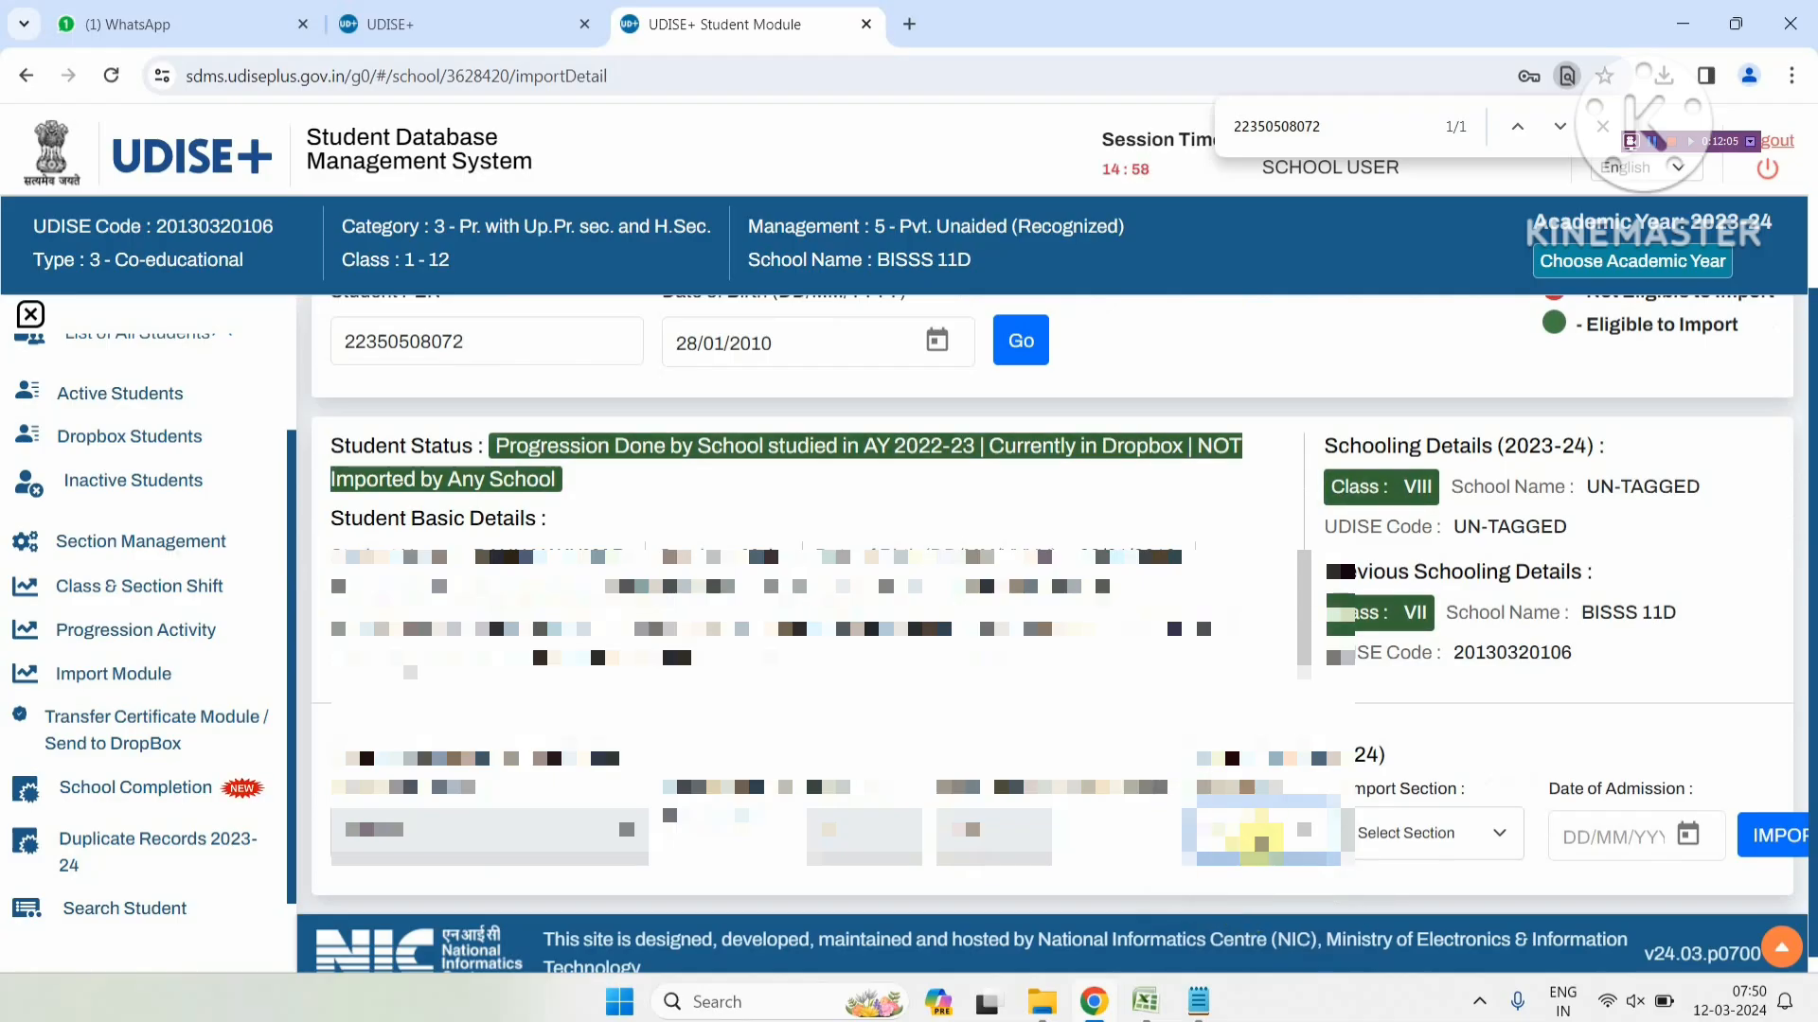
{"action": "left_click", "coordinate": [1382, 835]}
{"action": "left_click", "coordinate": [1377, 881]}
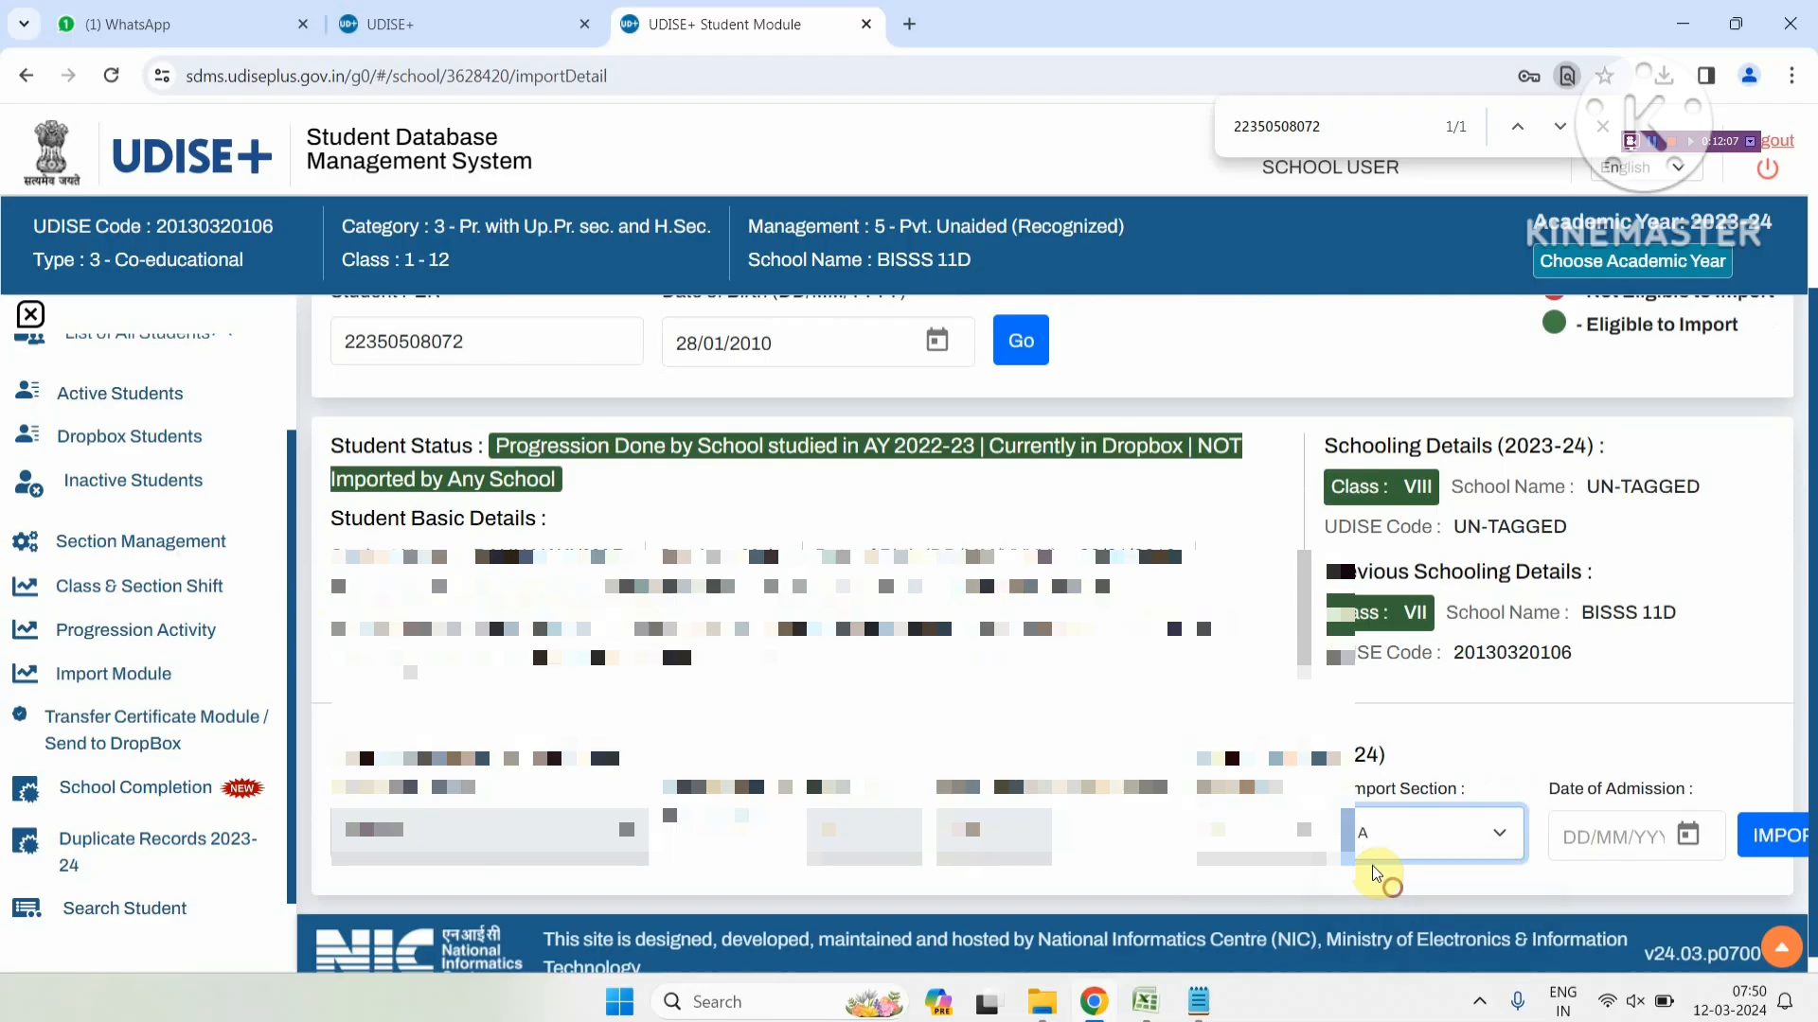
{"action": "left_click", "coordinate": [1600, 835]}
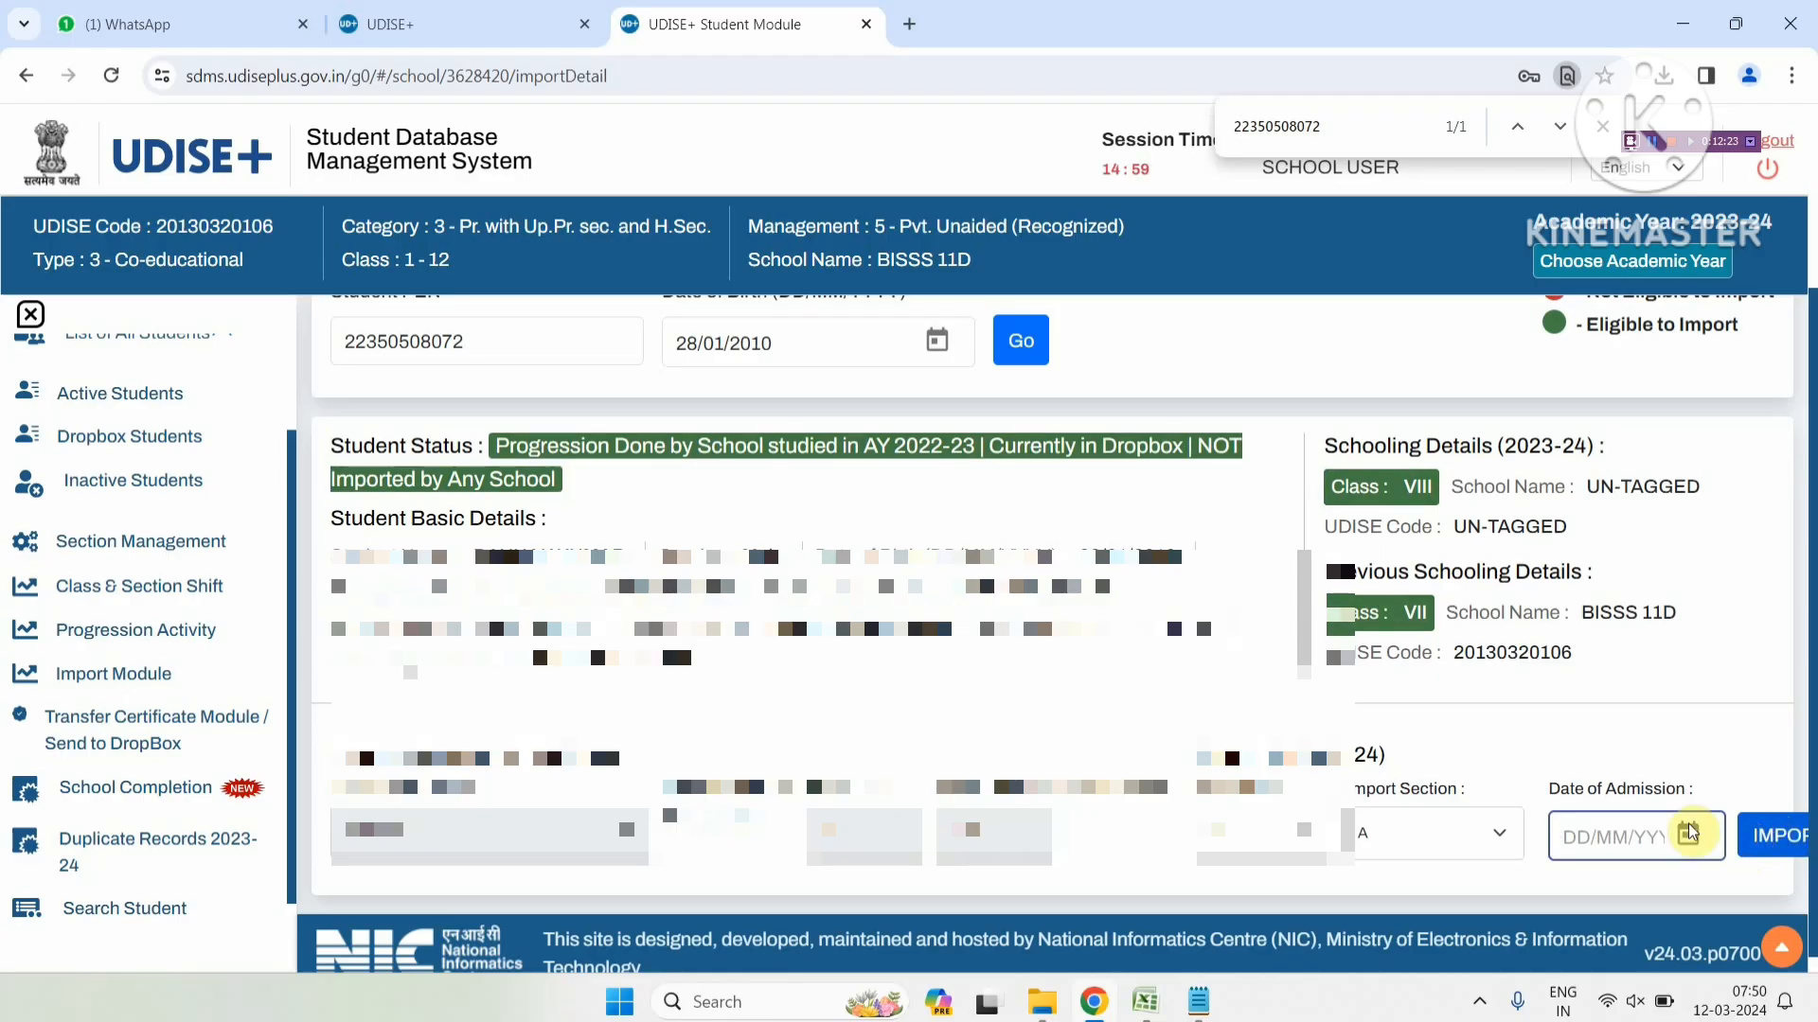
Open the Outside State import search and set the State to JHARKHAND instead of BIHAR
{"action": "left_click", "coordinate": [112, 673]}
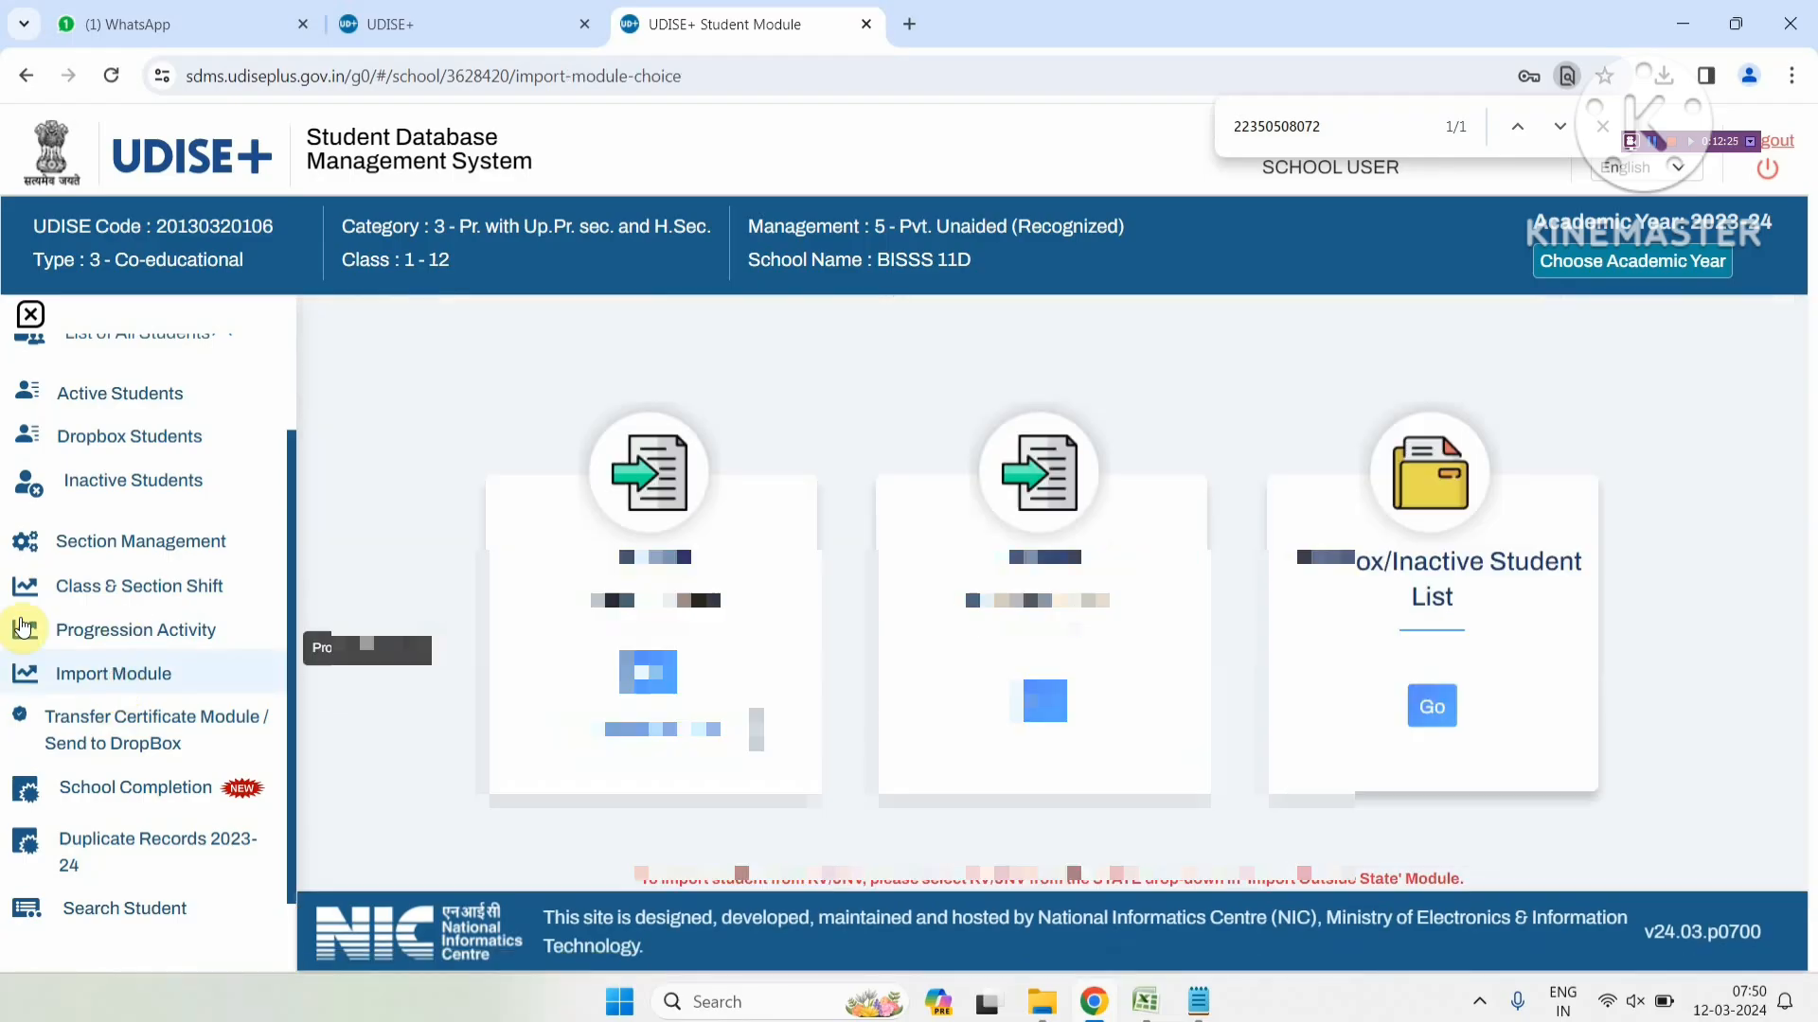
{"action": "left_click", "coordinate": [1044, 700]}
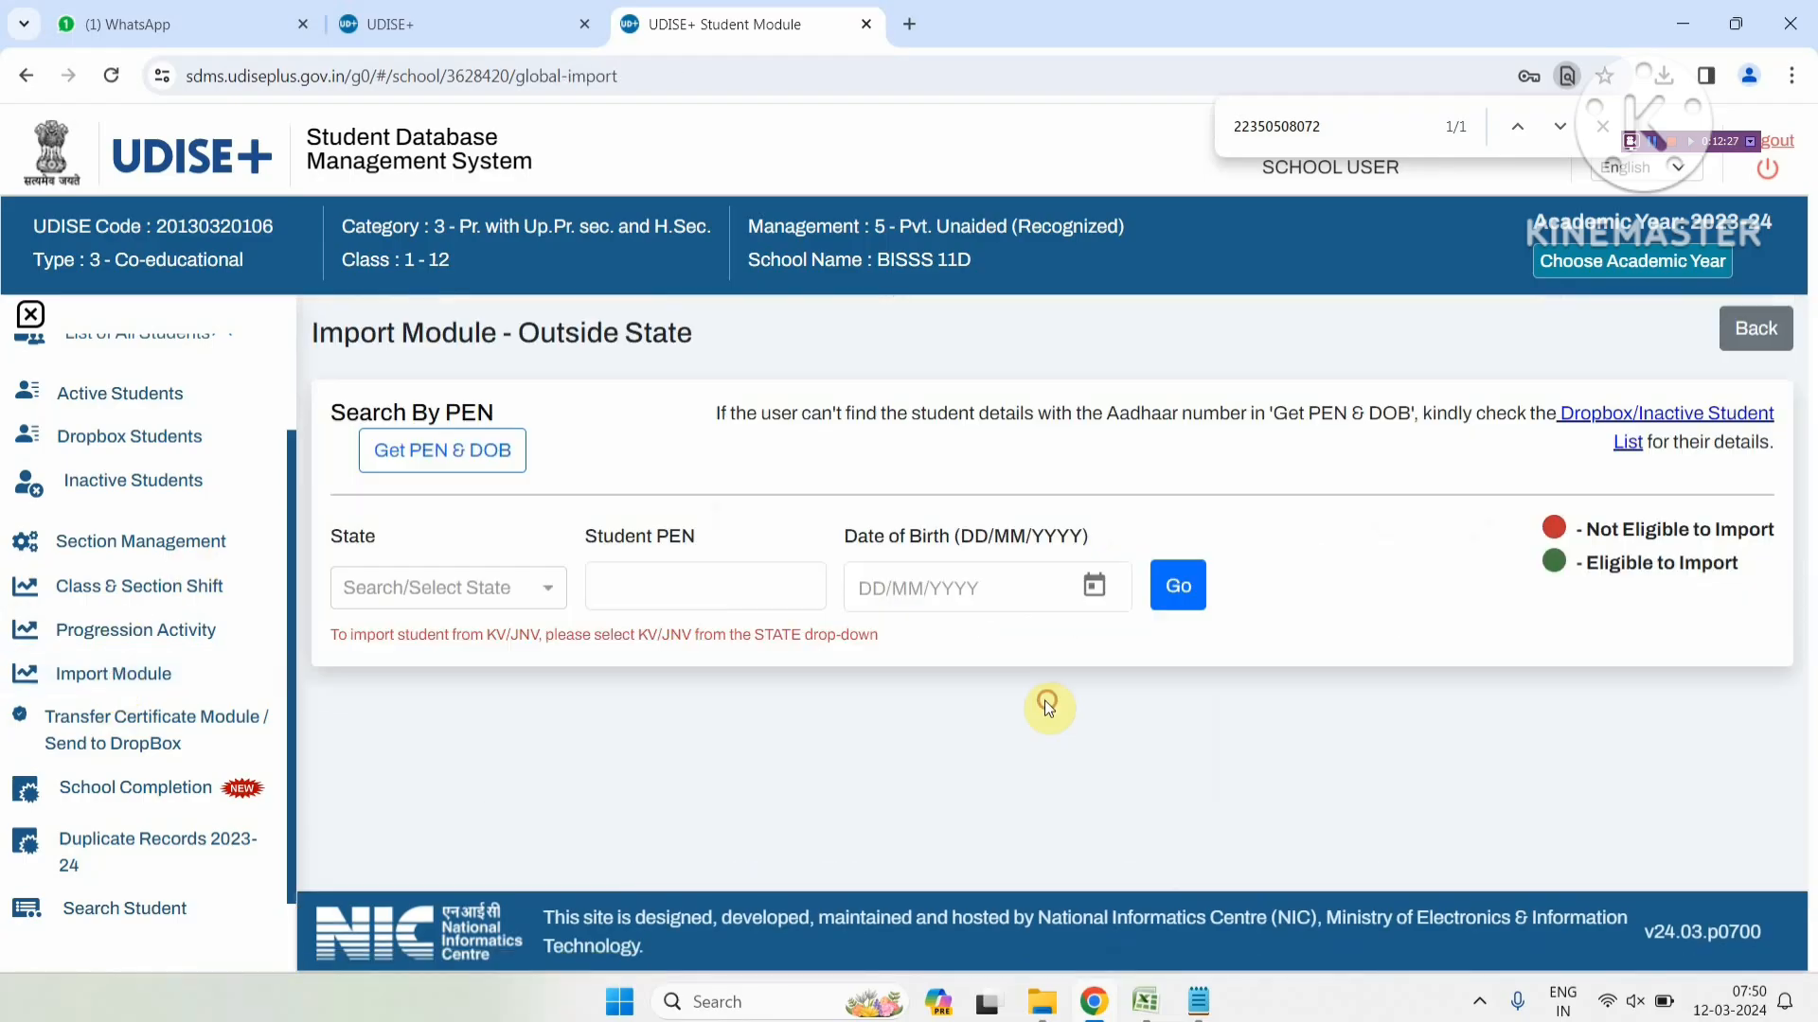
{"action": "left_click", "coordinate": [474, 588]}
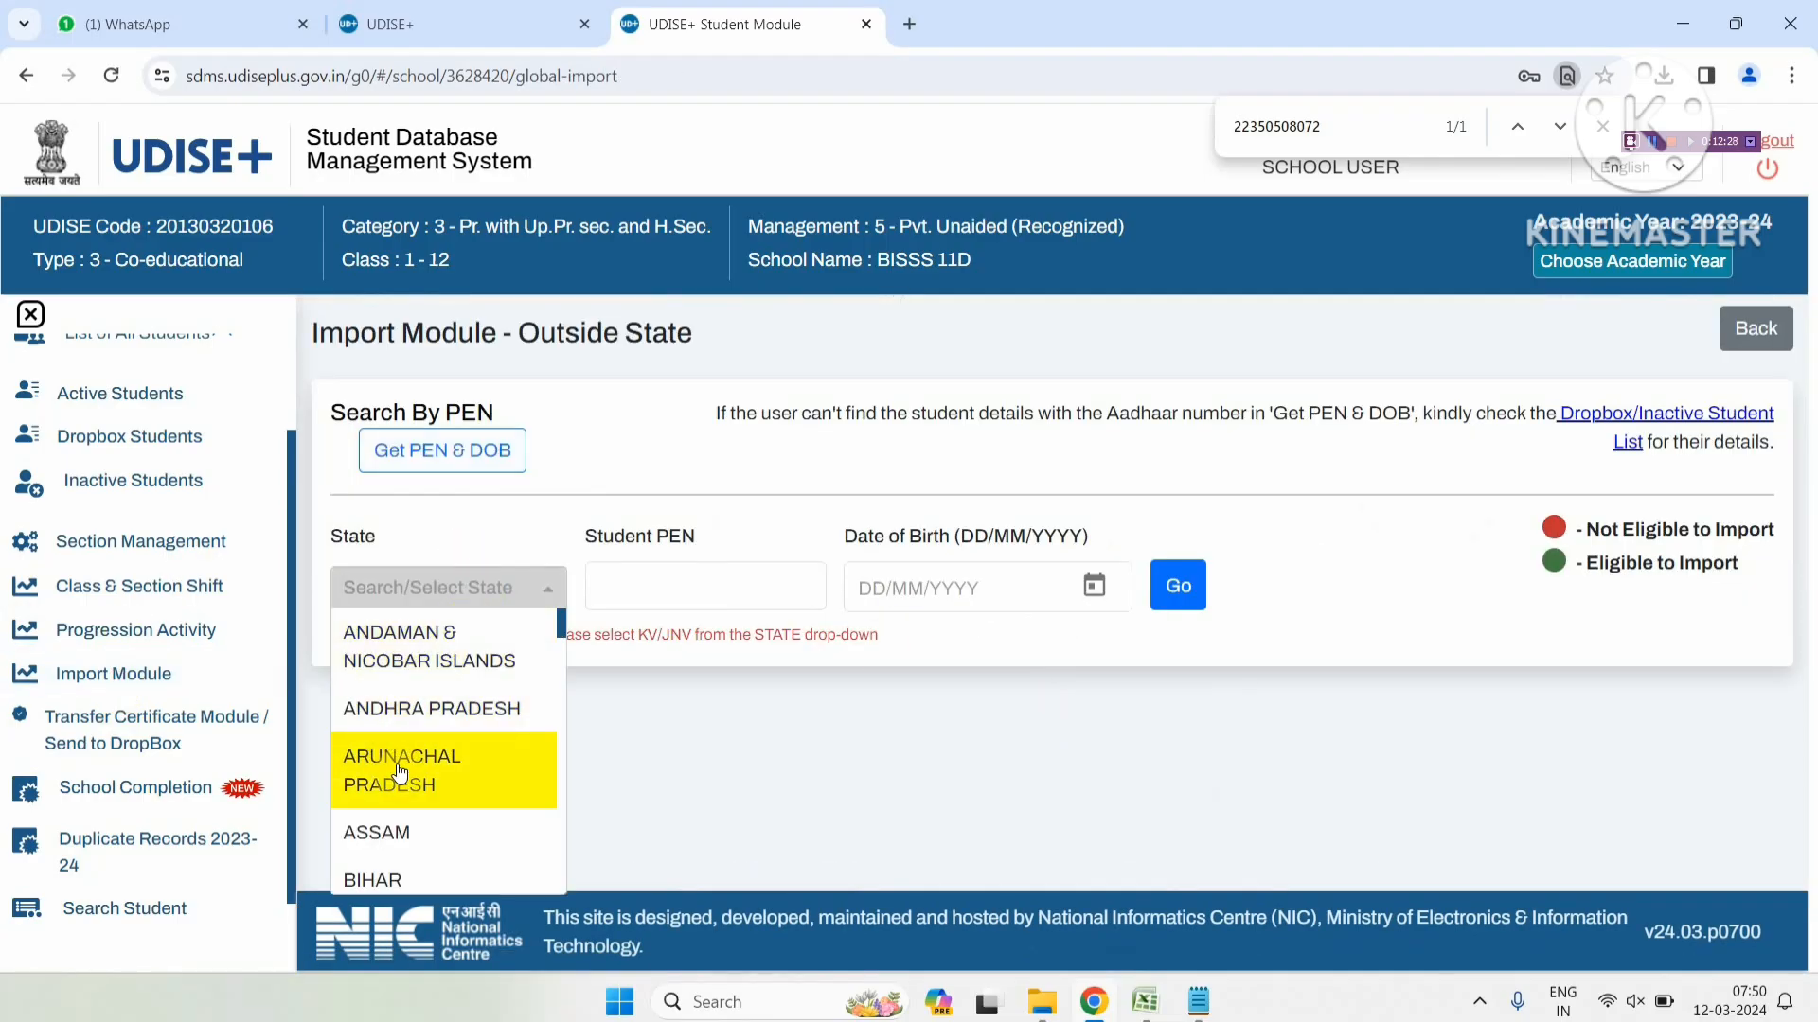
{"action": "scroll", "coordinate": [412, 757], "scroll_direction": "down", "scroll_amount": 2}
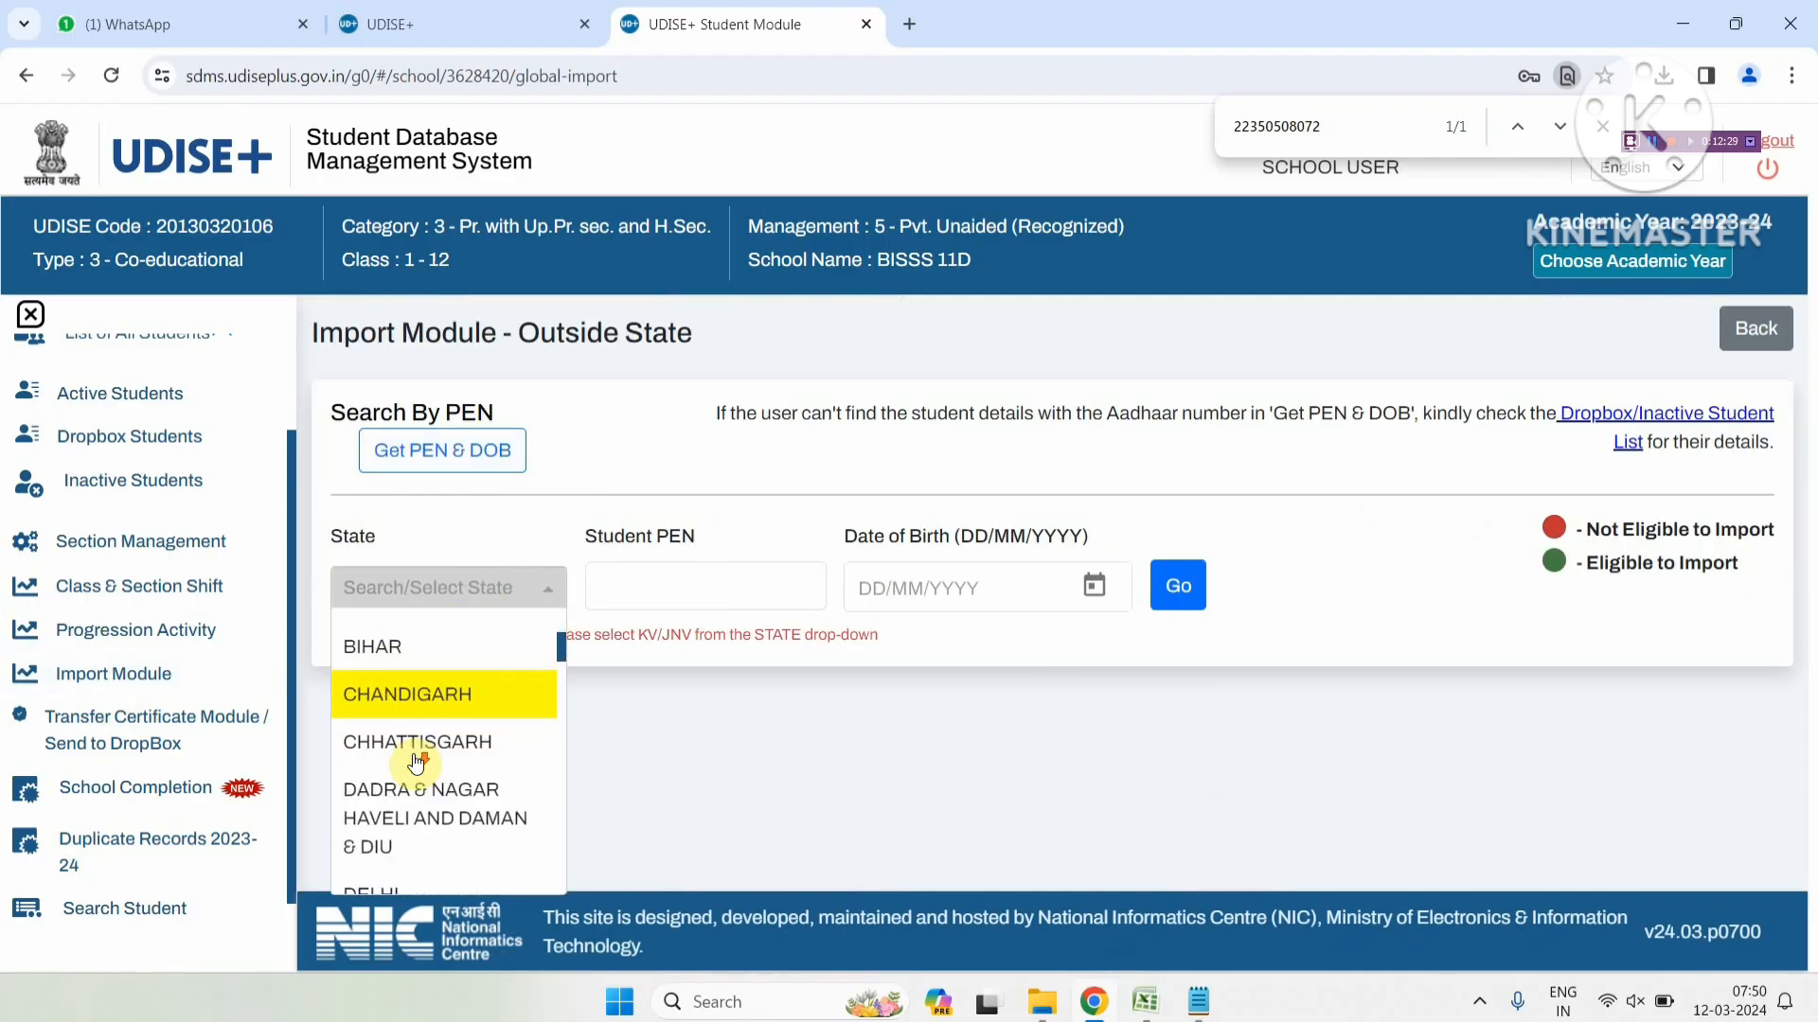
{"action": "left_click", "coordinate": [389, 647]}
{"action": "key", "text": "Tab"}
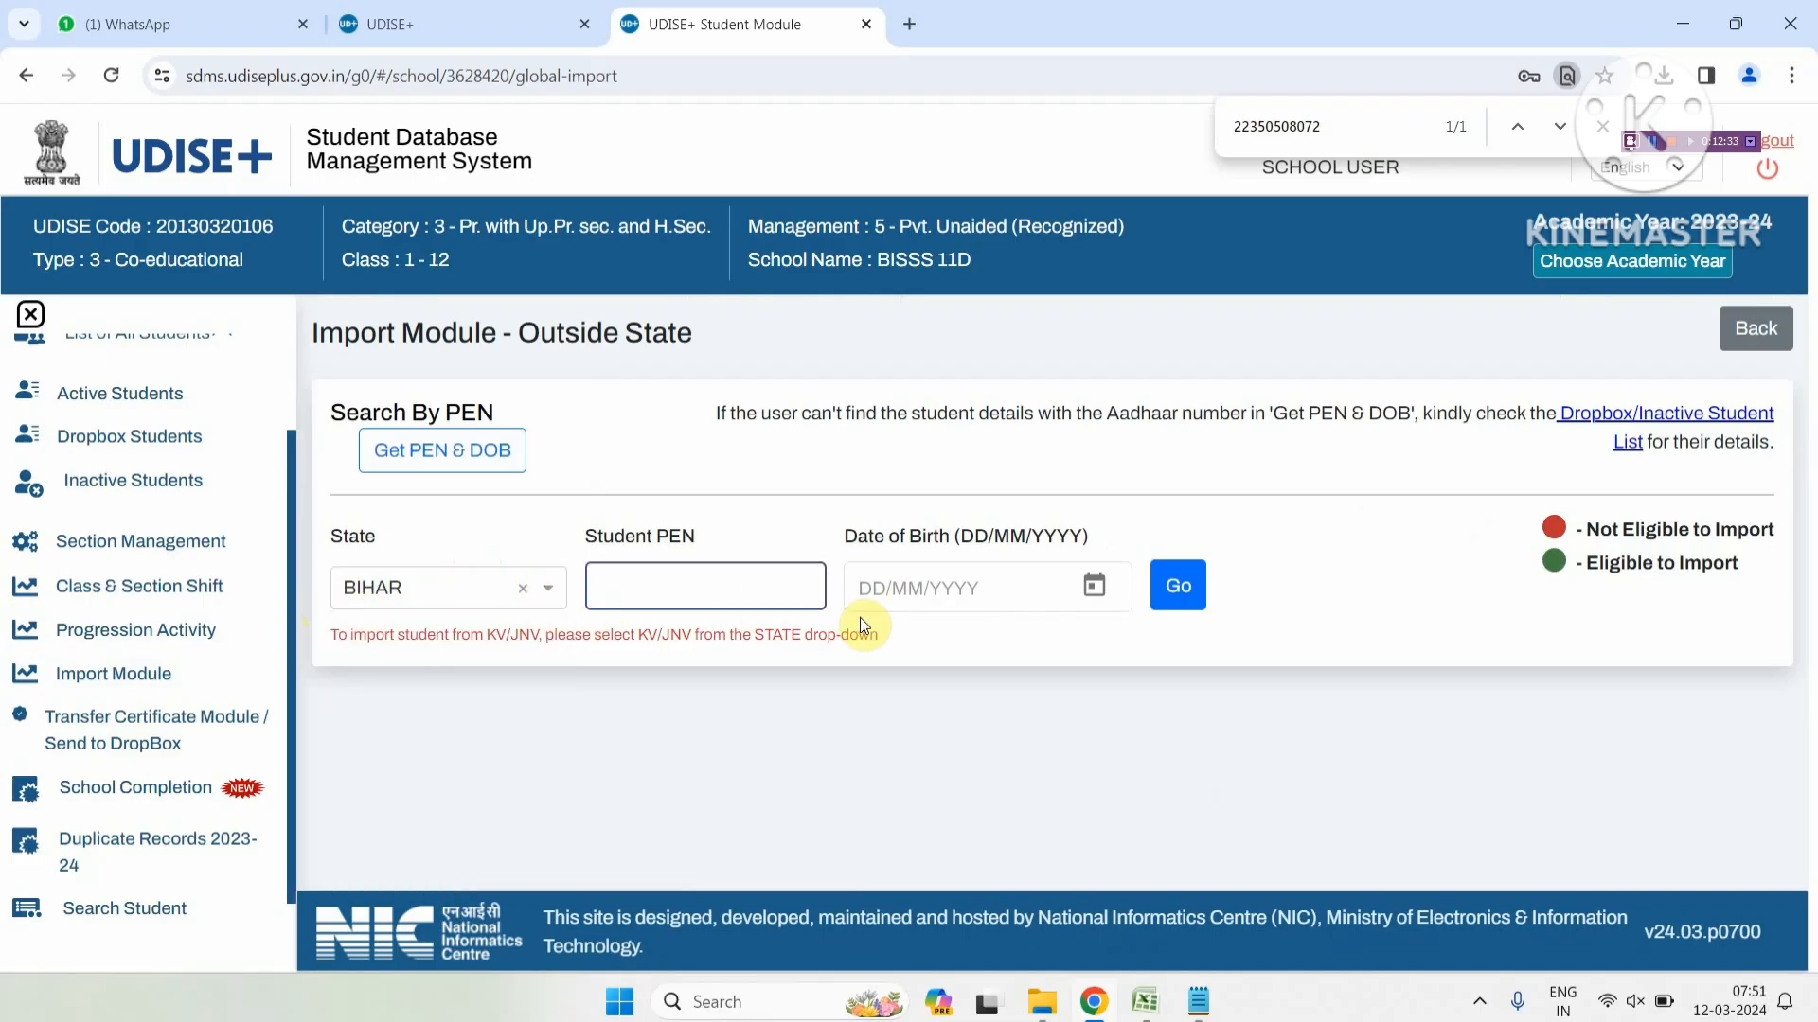
{"action": "left_click", "coordinate": [445, 595]}
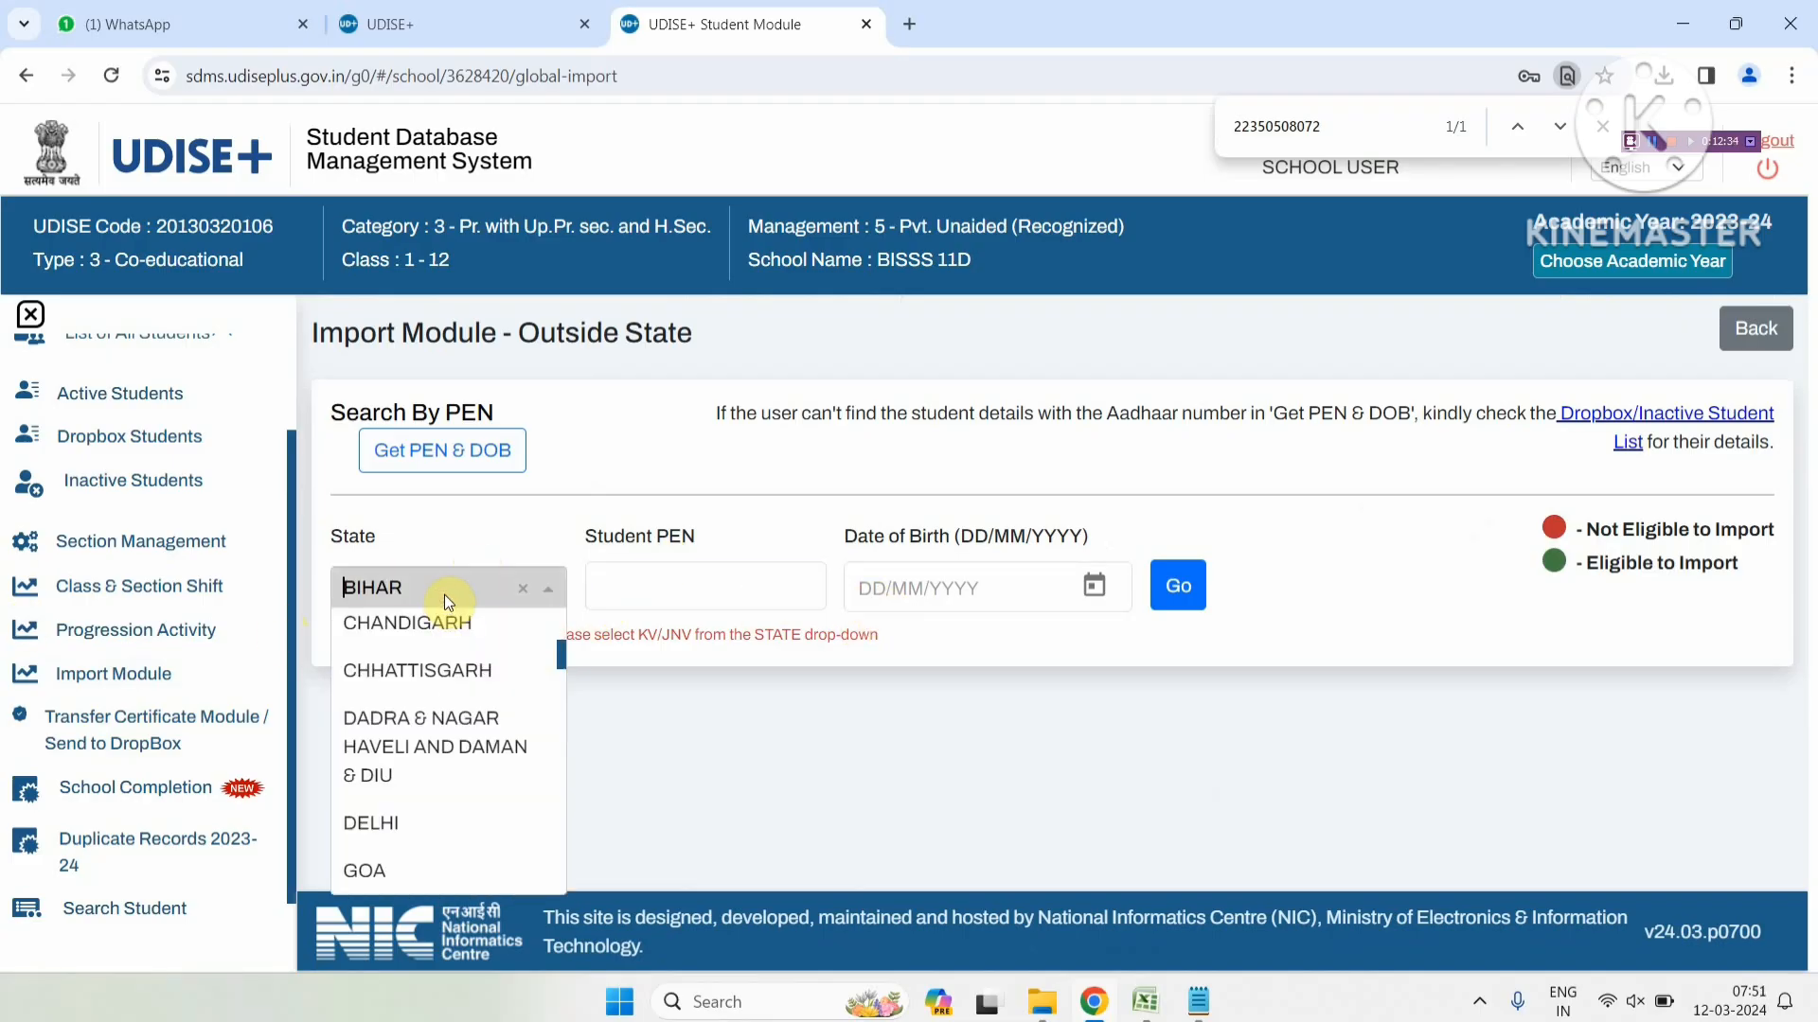
{"action": "scroll", "coordinate": [464, 748], "scroll_direction": "down", "scroll_amount": 2}
{"action": "scroll", "coordinate": [464, 776], "scroll_direction": "down", "scroll_amount": 3}
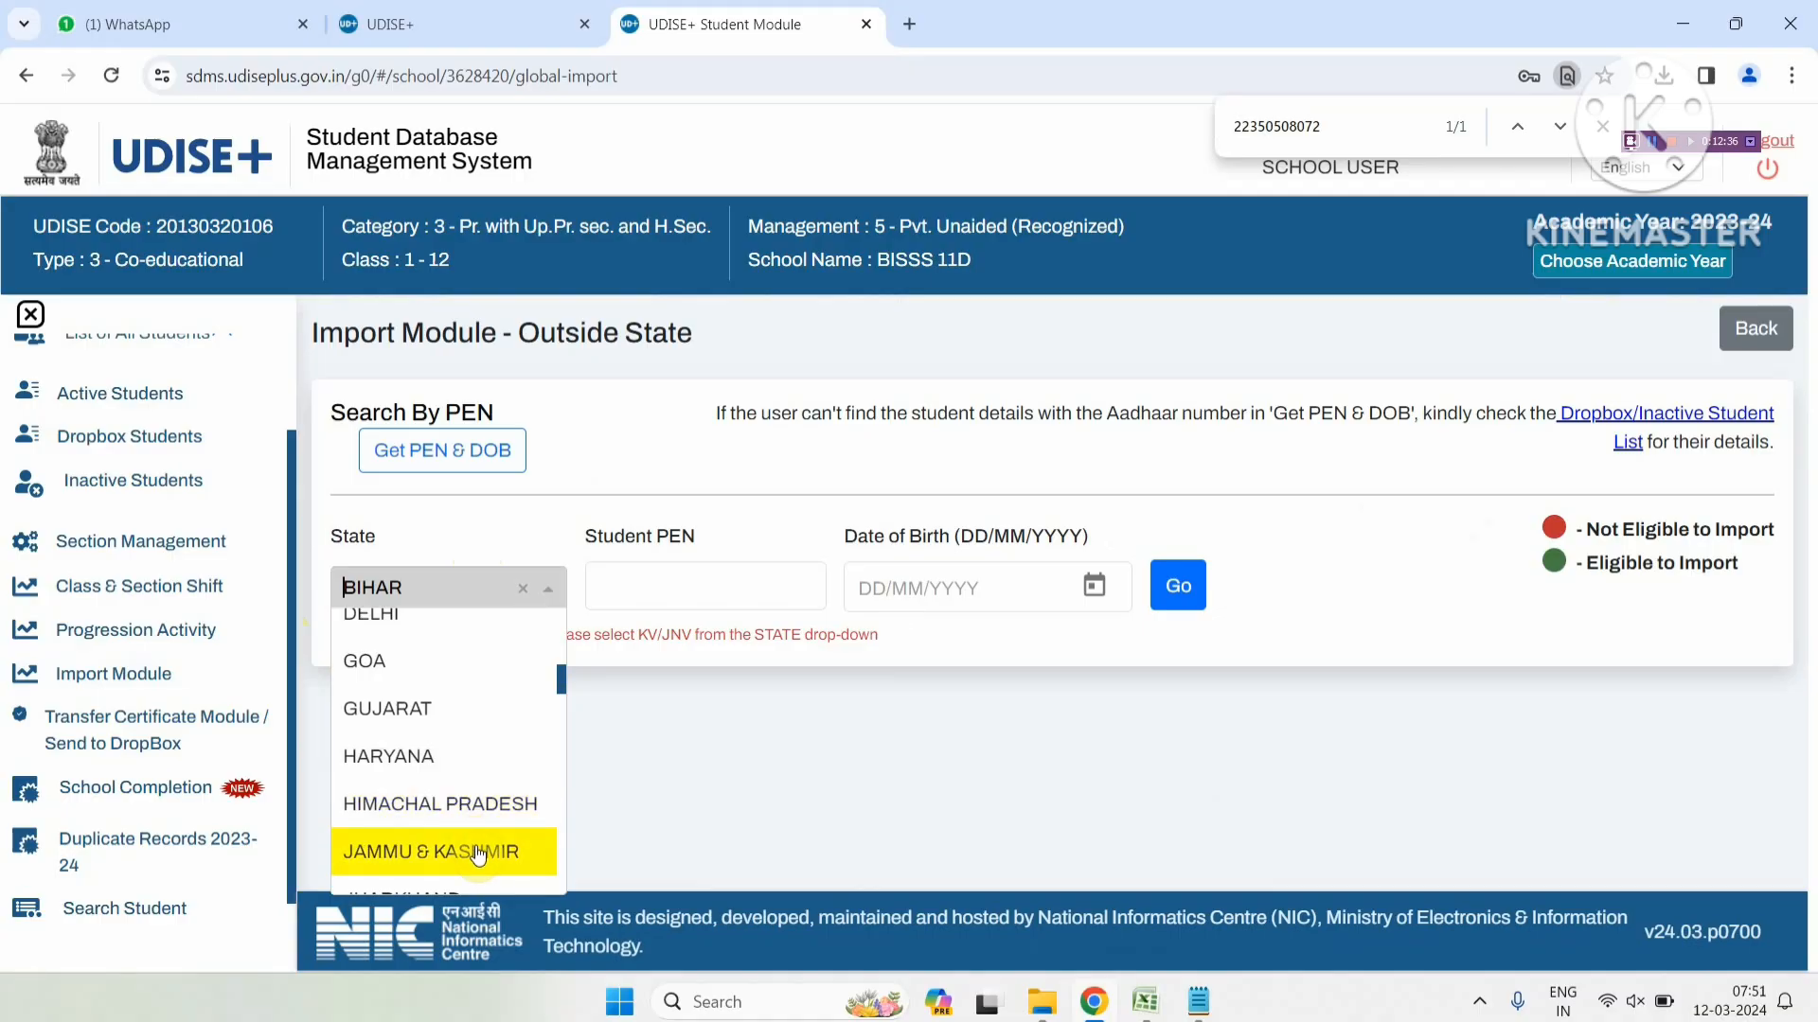
{"action": "left_click", "coordinate": [450, 805]}
Paste the student's PEN, enter date of birth 28/01/2010 and search Jharkhand's records
{"action": "left_click", "coordinate": [618, 589]}
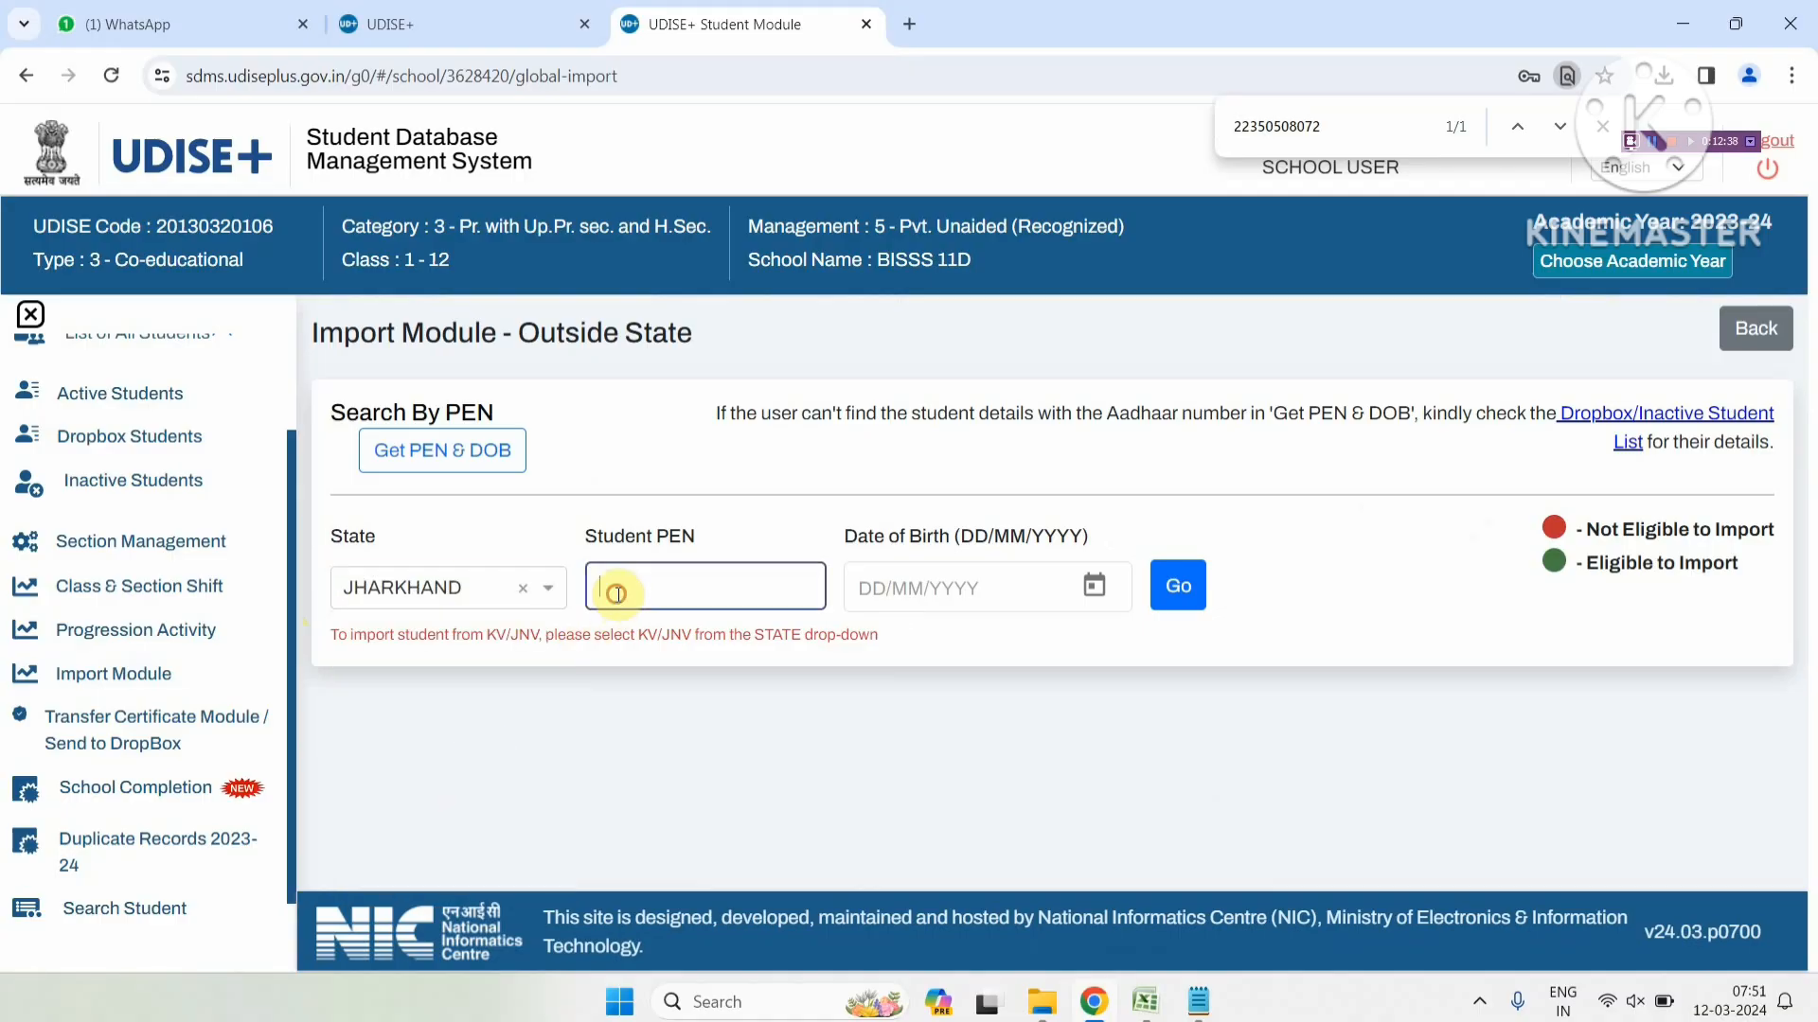
{"action": "key", "text": "ctrl+v"}
{"action": "left_click", "coordinate": [869, 589]}
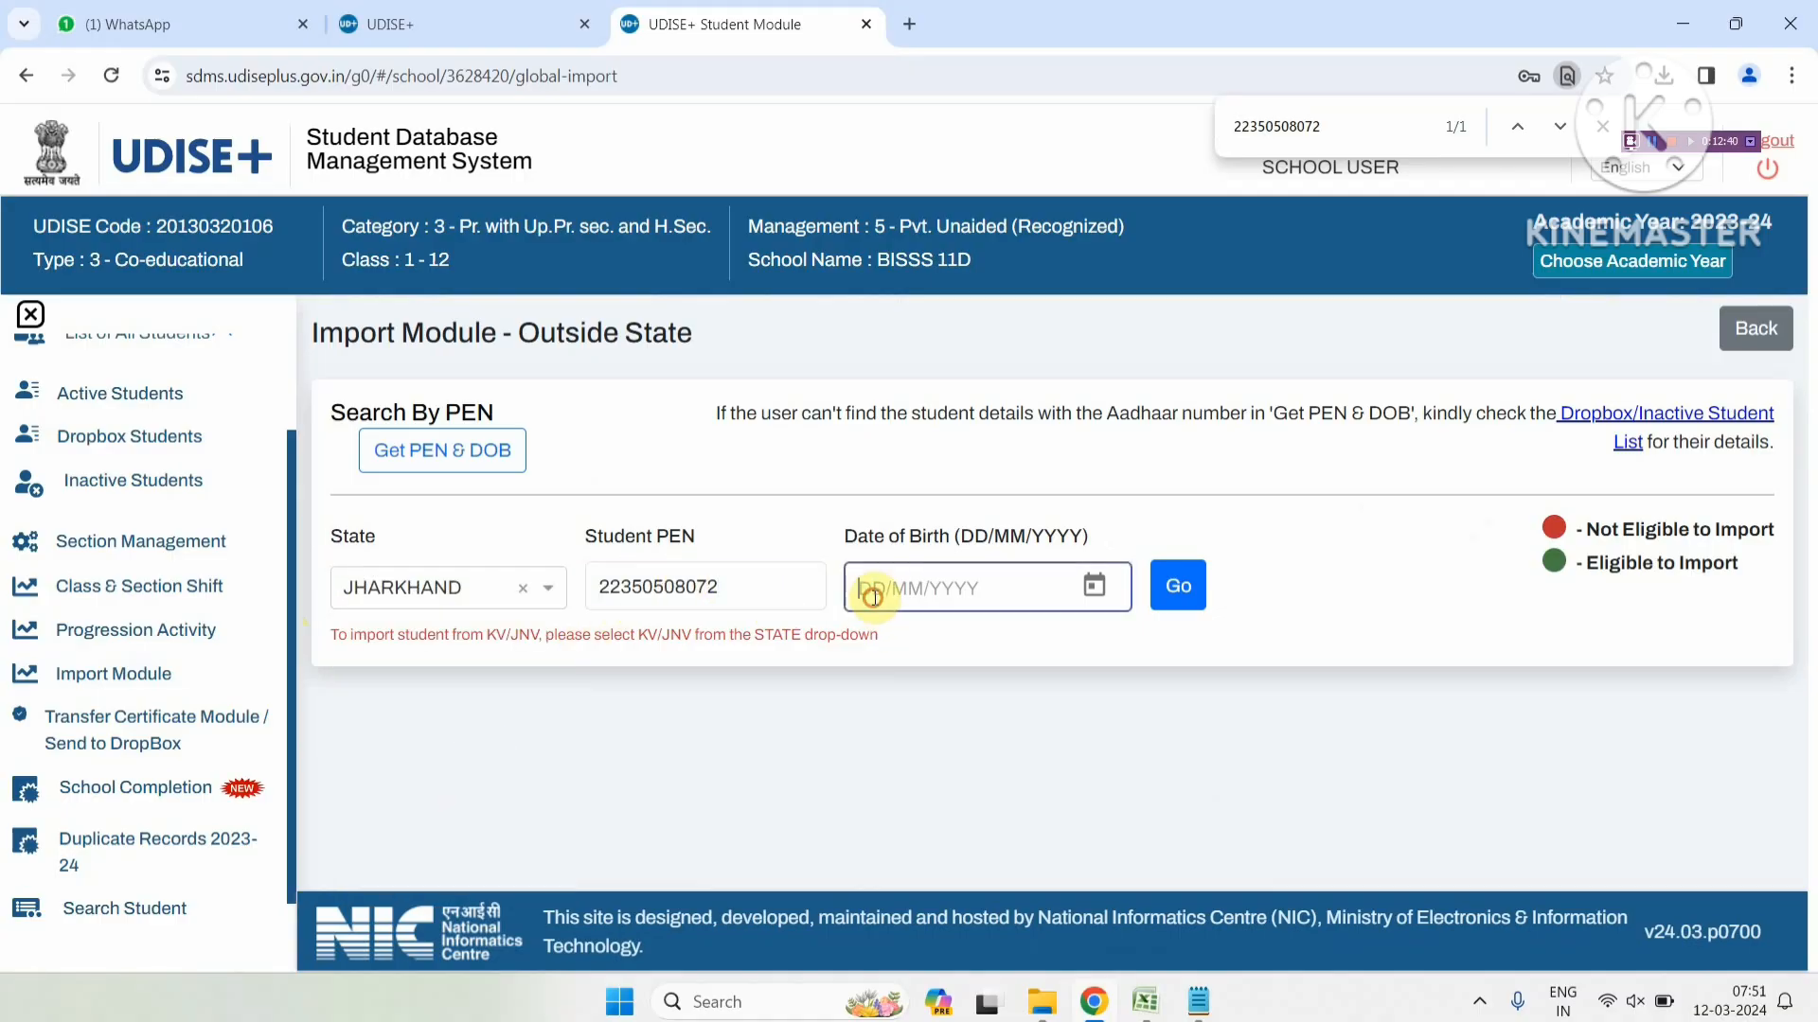
{"action": "type", "text": "28/0"}
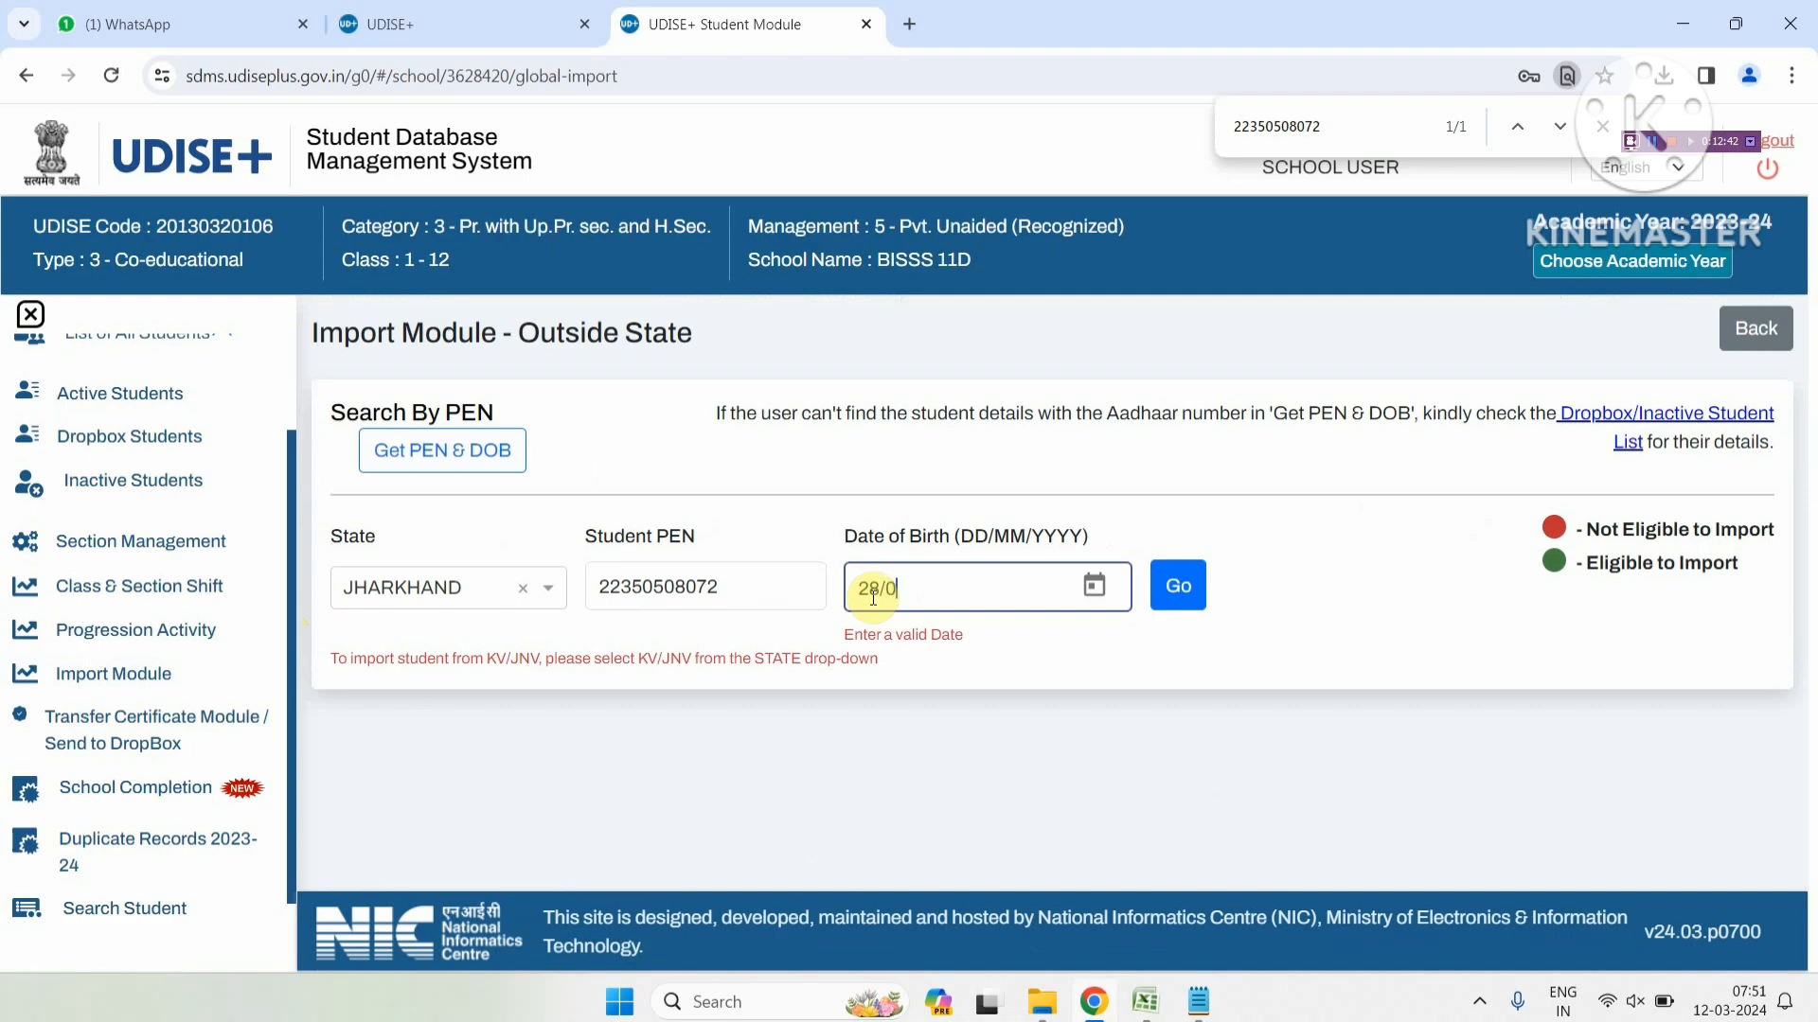
{"action": "type", "text": "1/2010"}
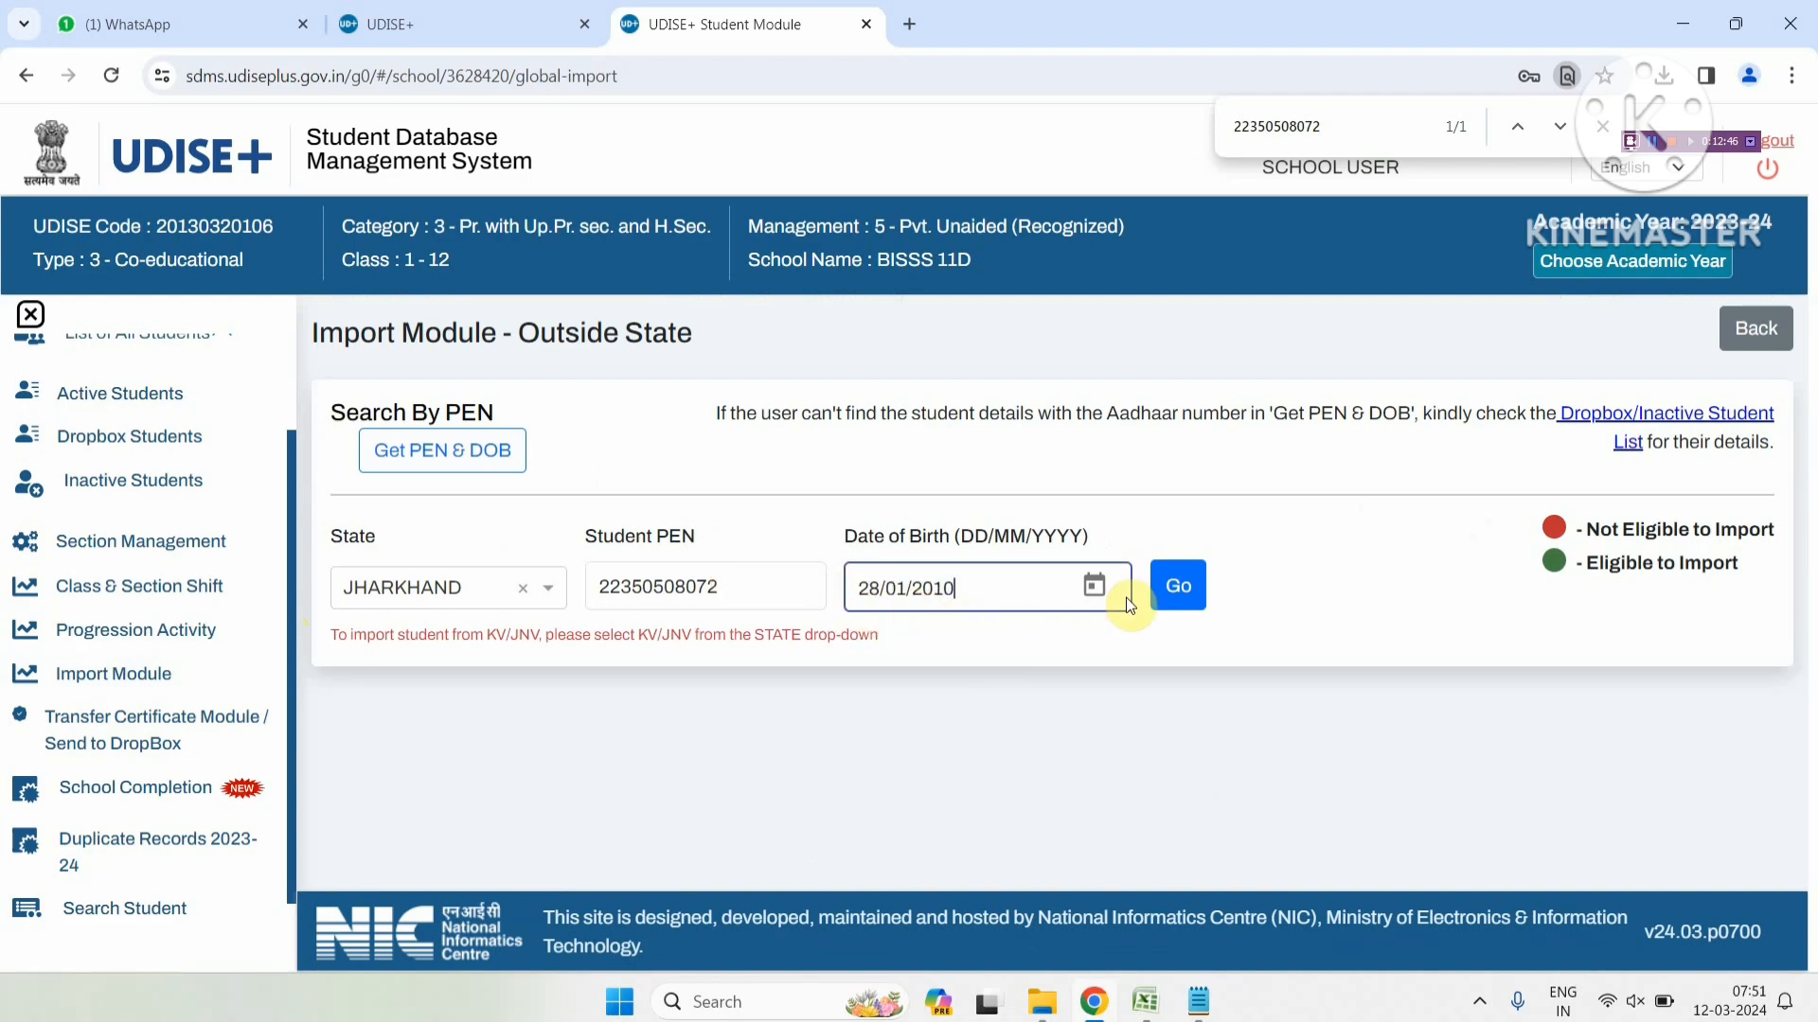
{"action": "left_click", "coordinate": [1163, 589]}
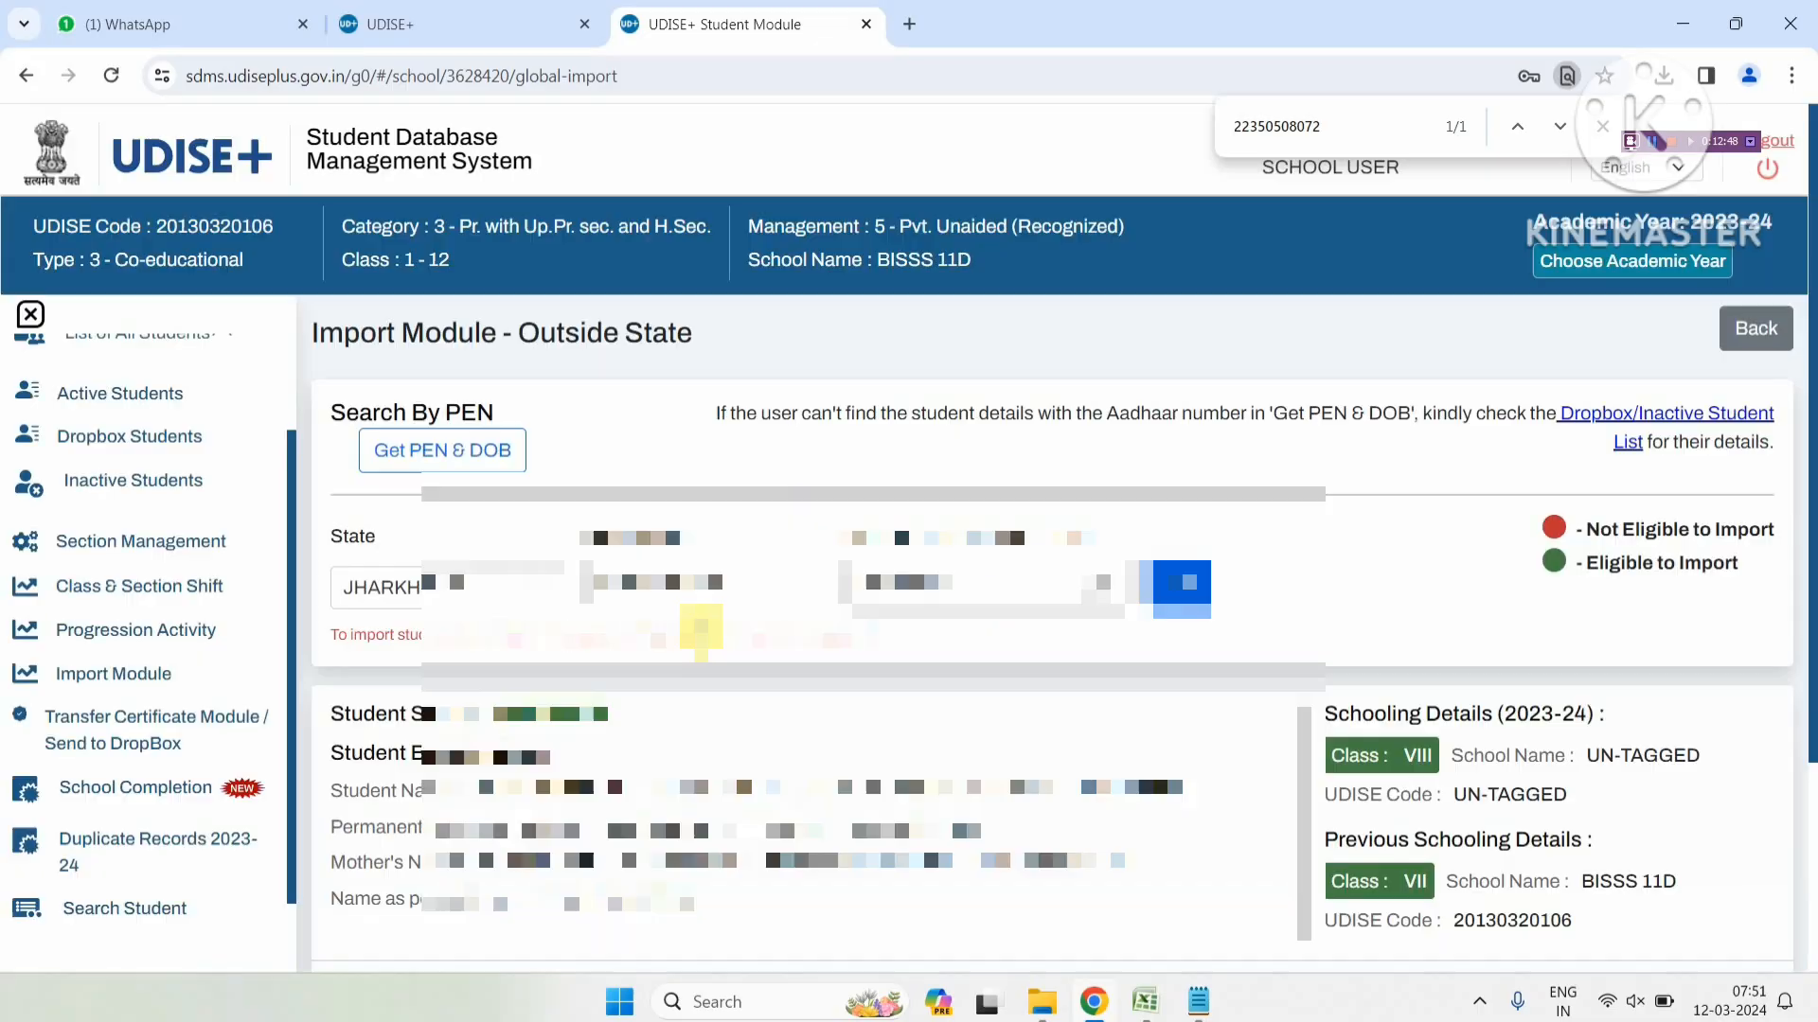
Scroll through the Jharkhand search result, then go back via Import Module in the sidebar
{"action": "scroll", "coordinate": [700, 630], "scroll_direction": "down", "scroll_amount": 3}
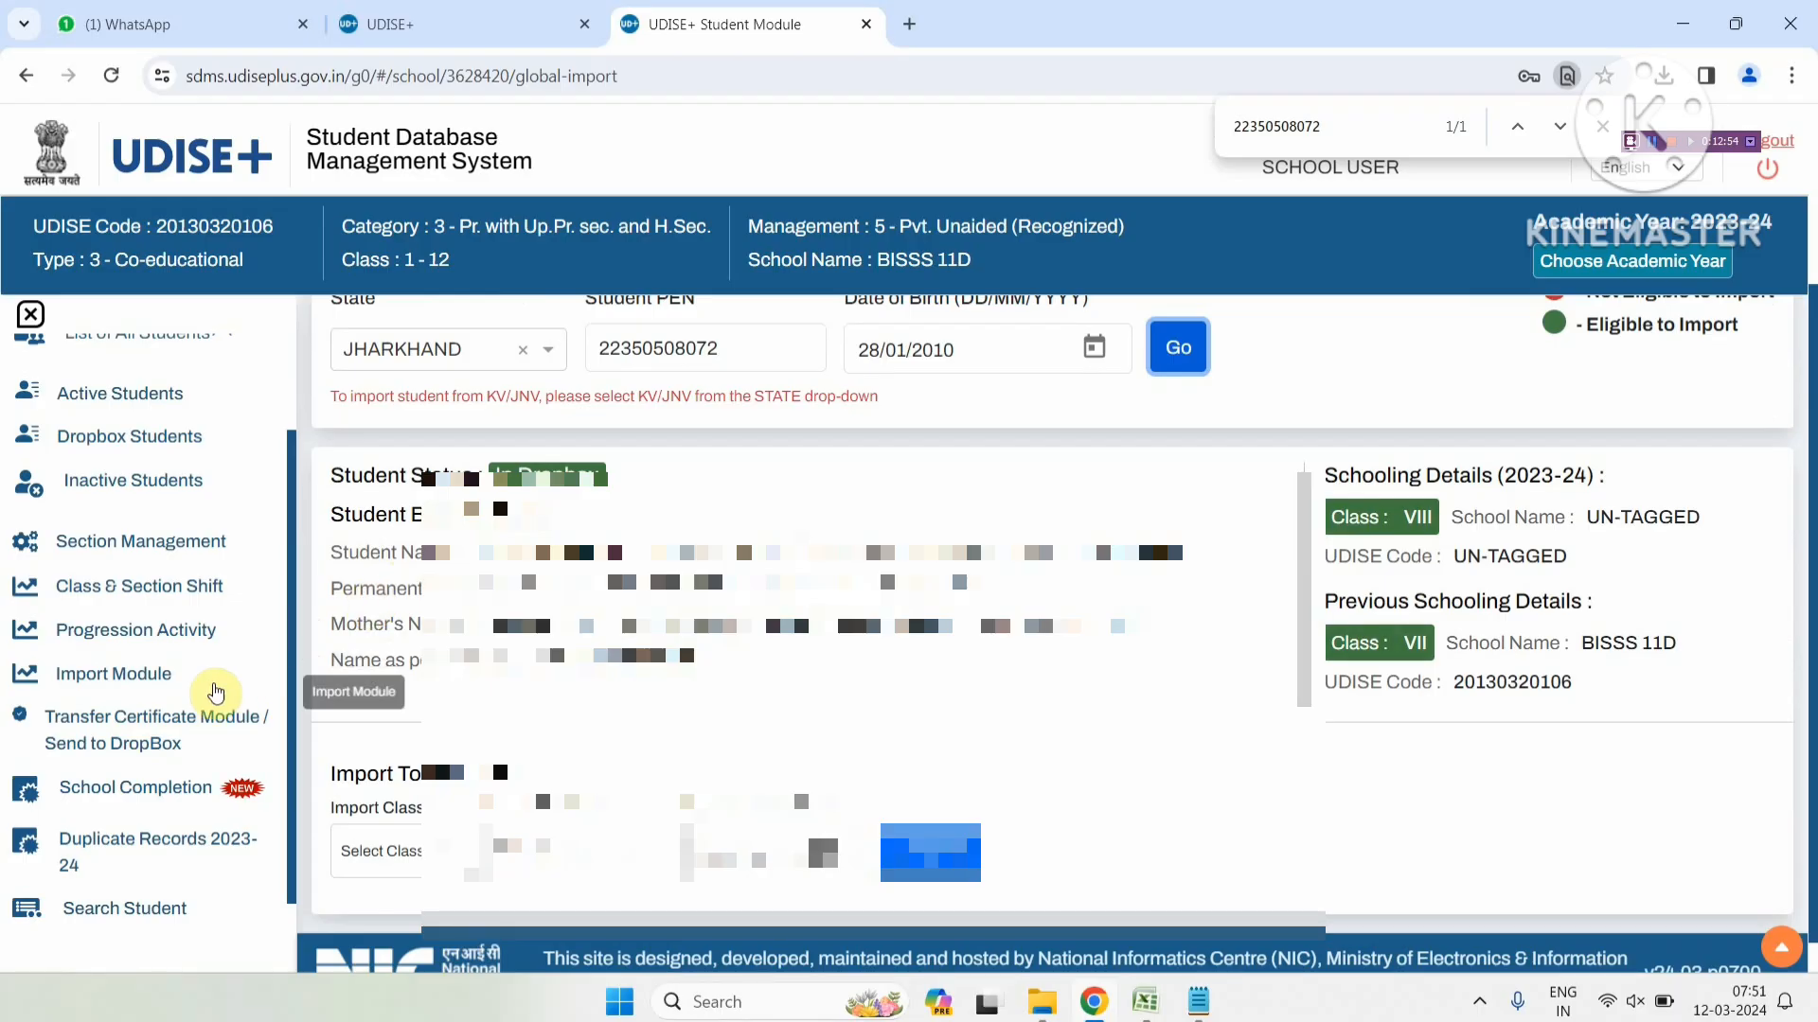
{"action": "left_click", "coordinate": [163, 679]}
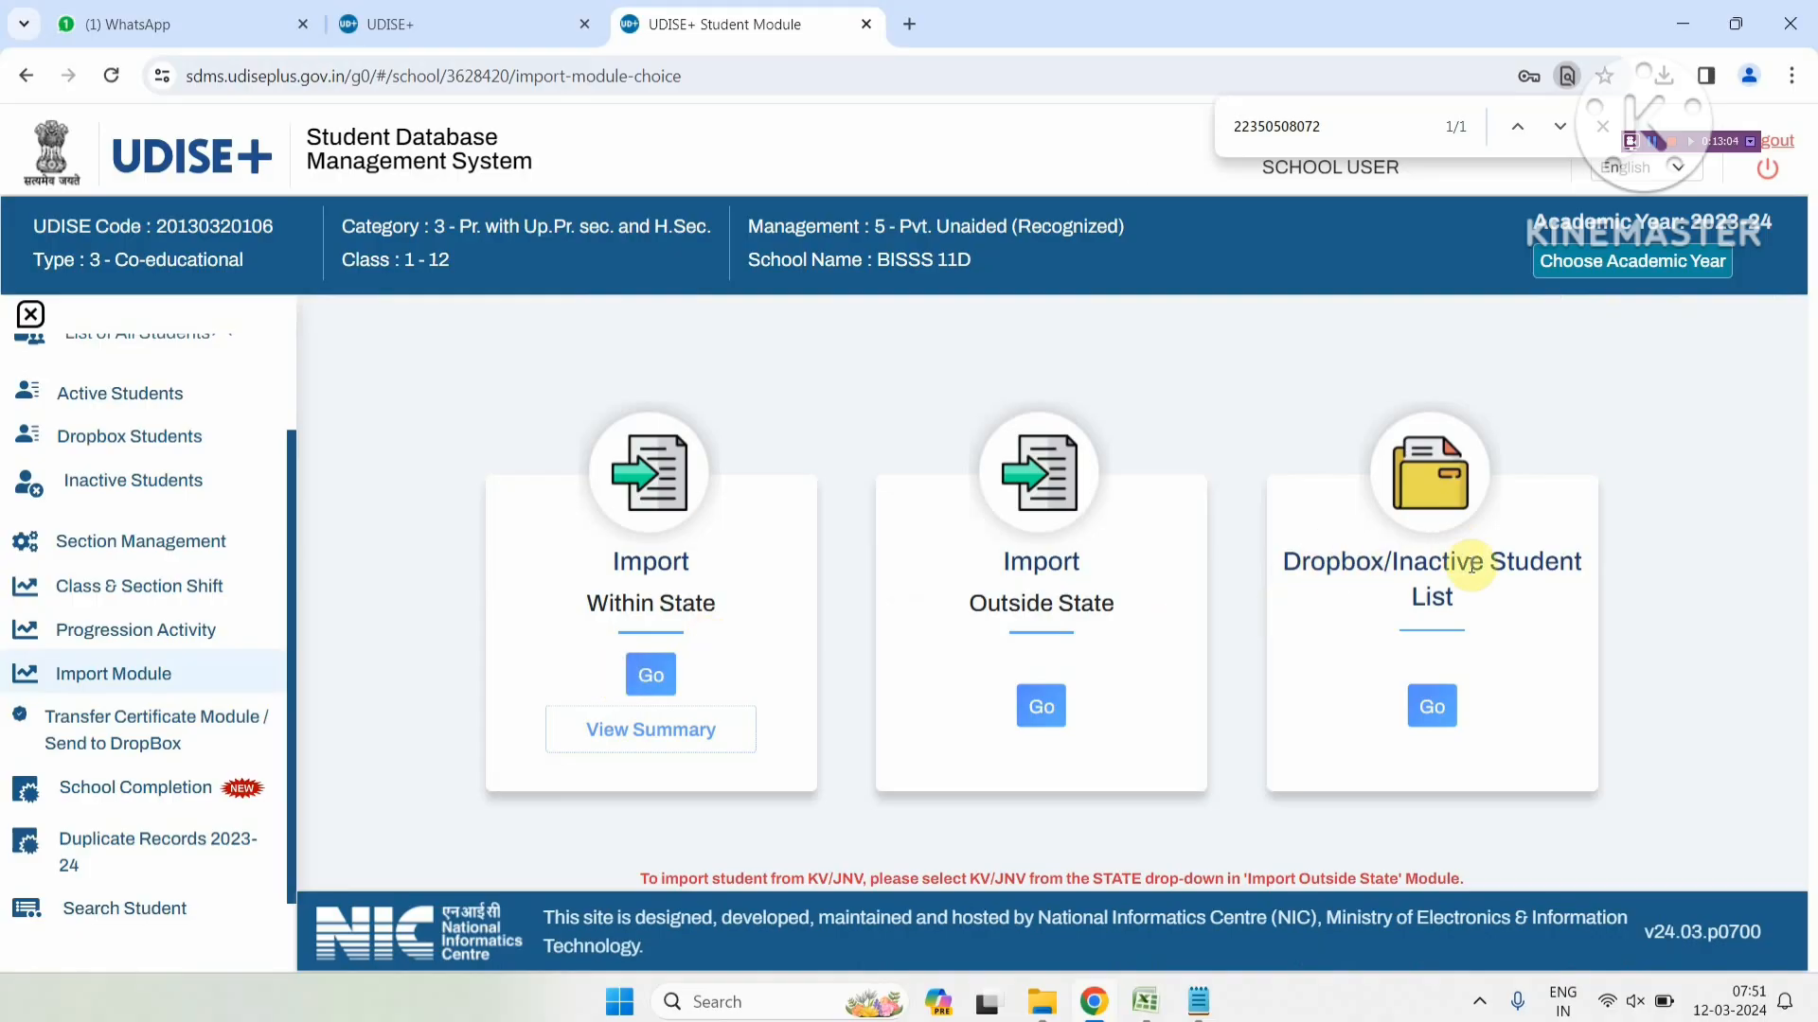
Open the Dropbox/Inactive Student List and view the State choices without changing them
{"action": "left_click", "coordinate": [1428, 708]}
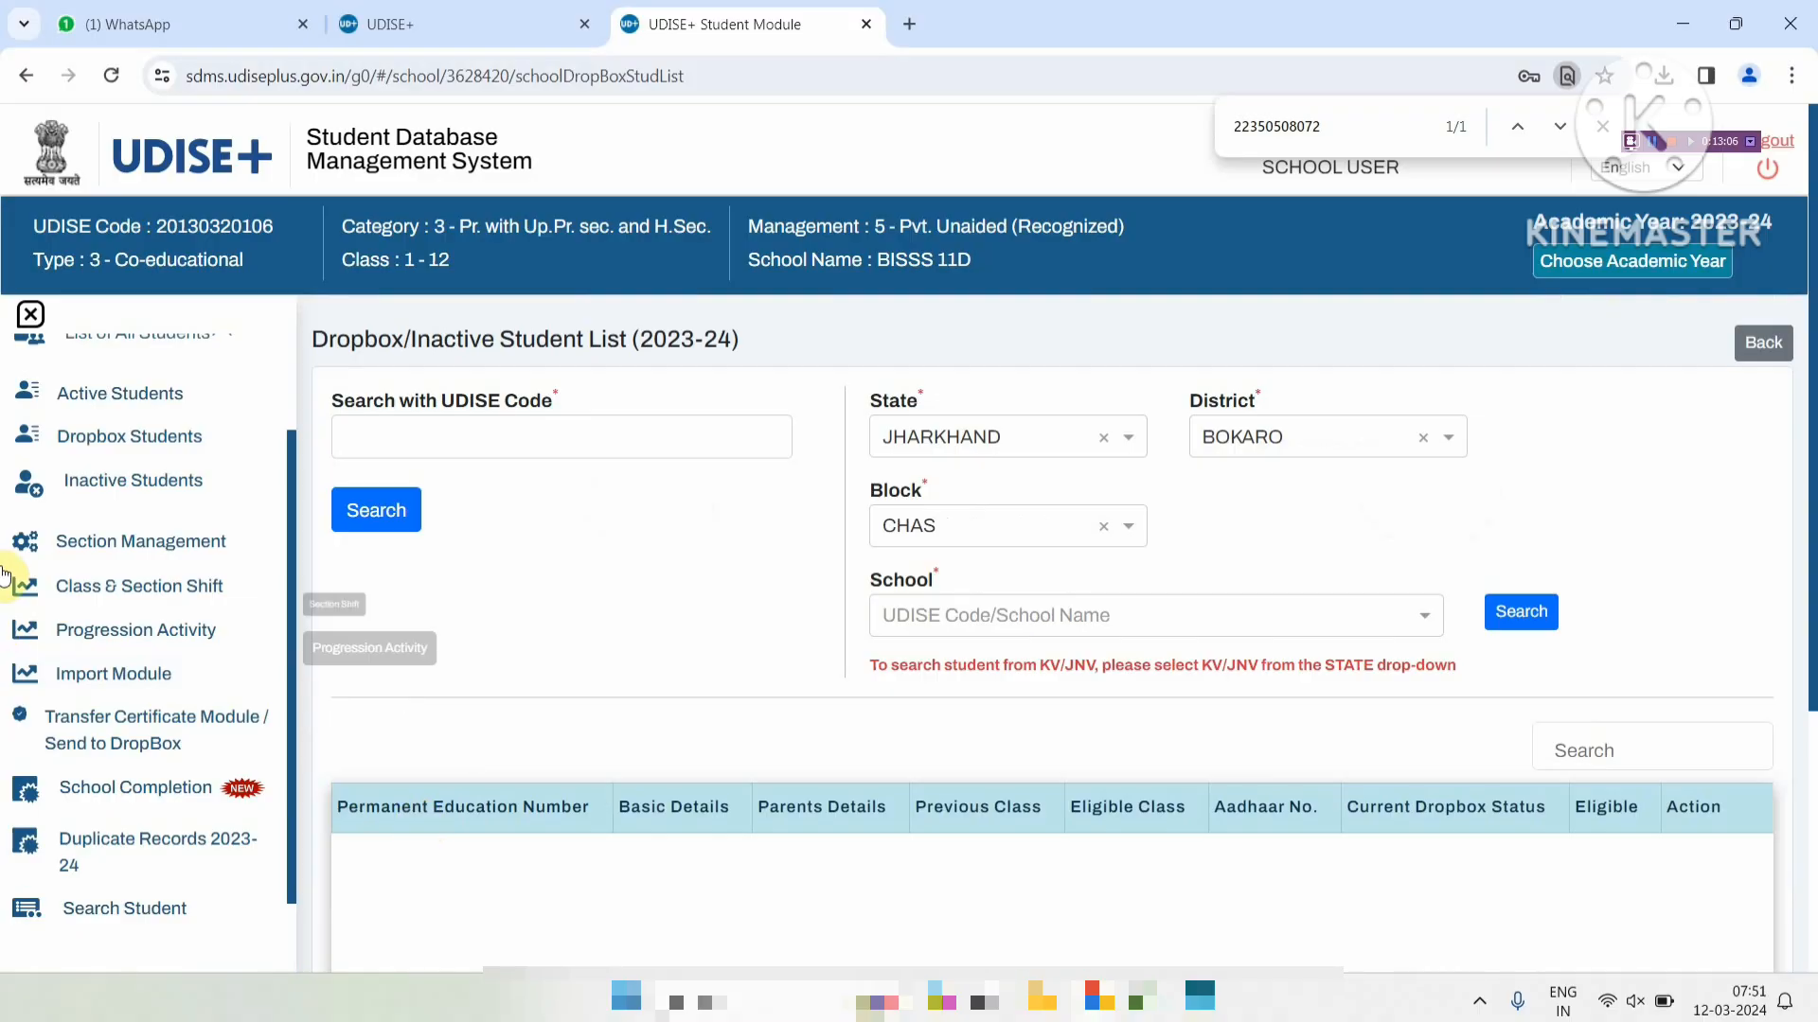
{"action": "left_click", "coordinate": [950, 439]}
{"action": "left_click", "coordinate": [545, 419]}
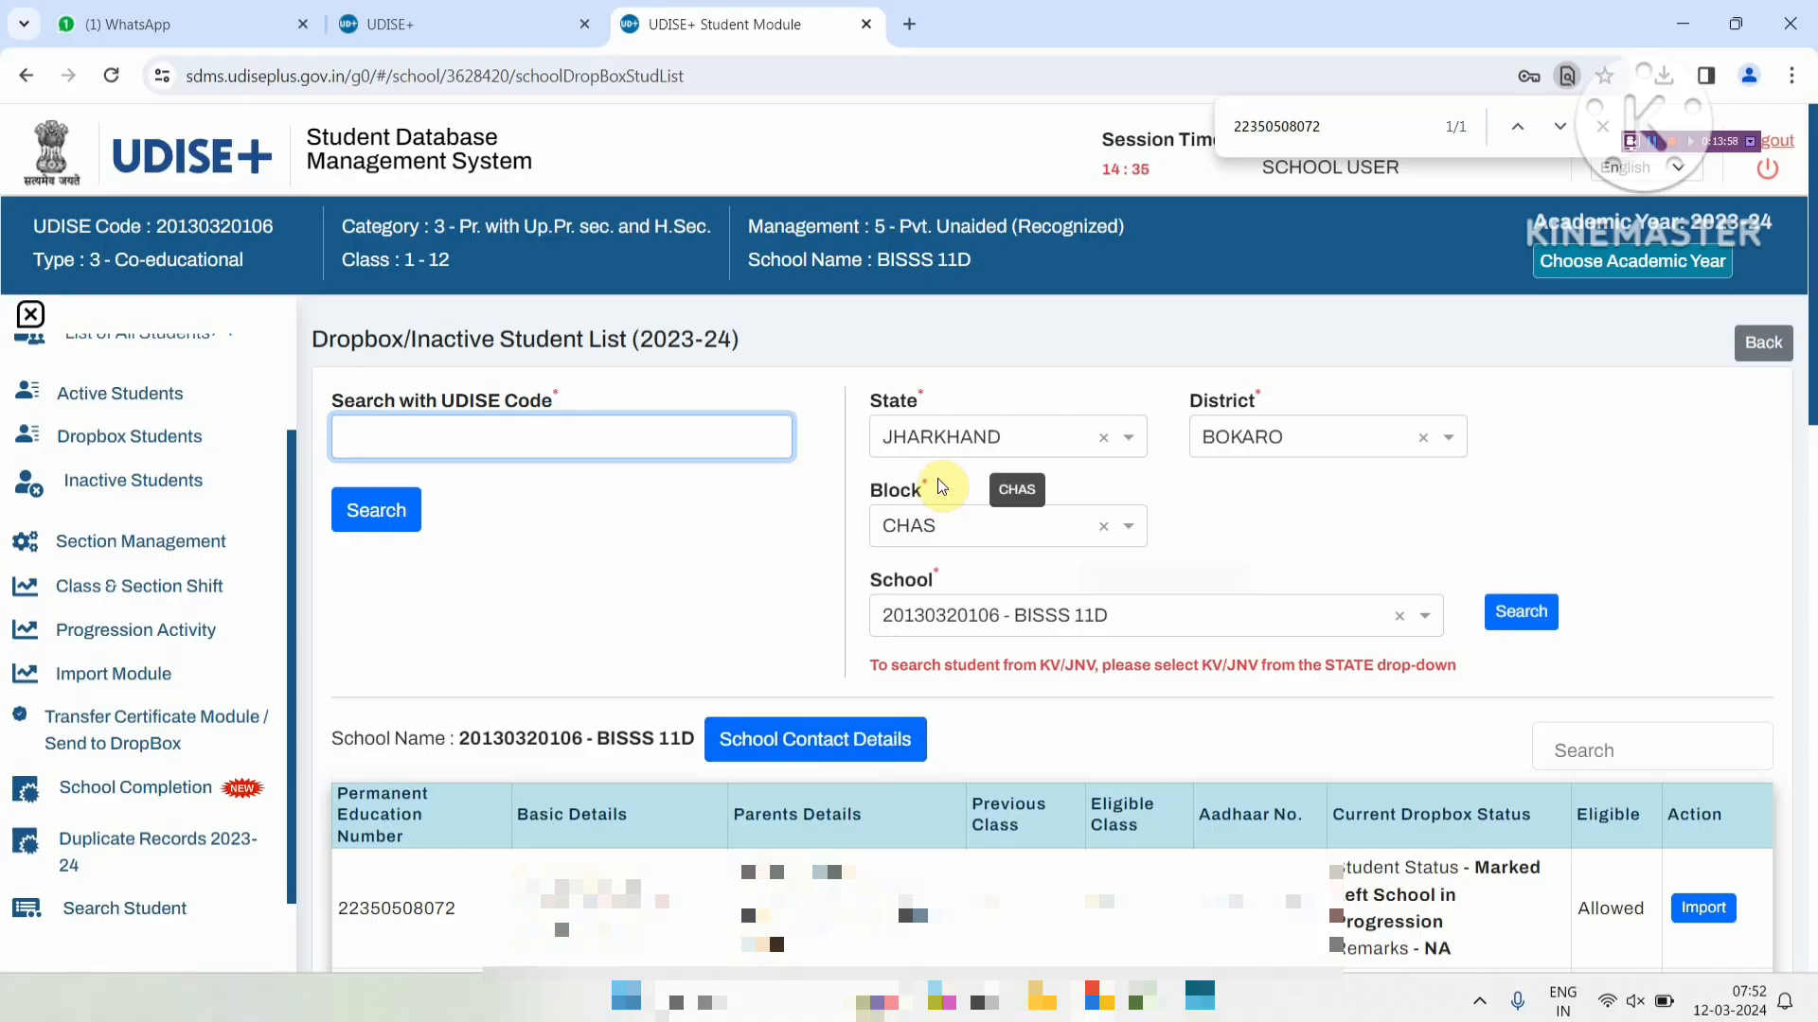
Close the State list keeping JHARKHAND, then log out of the portal
{"action": "left_click", "coordinate": [935, 440]}
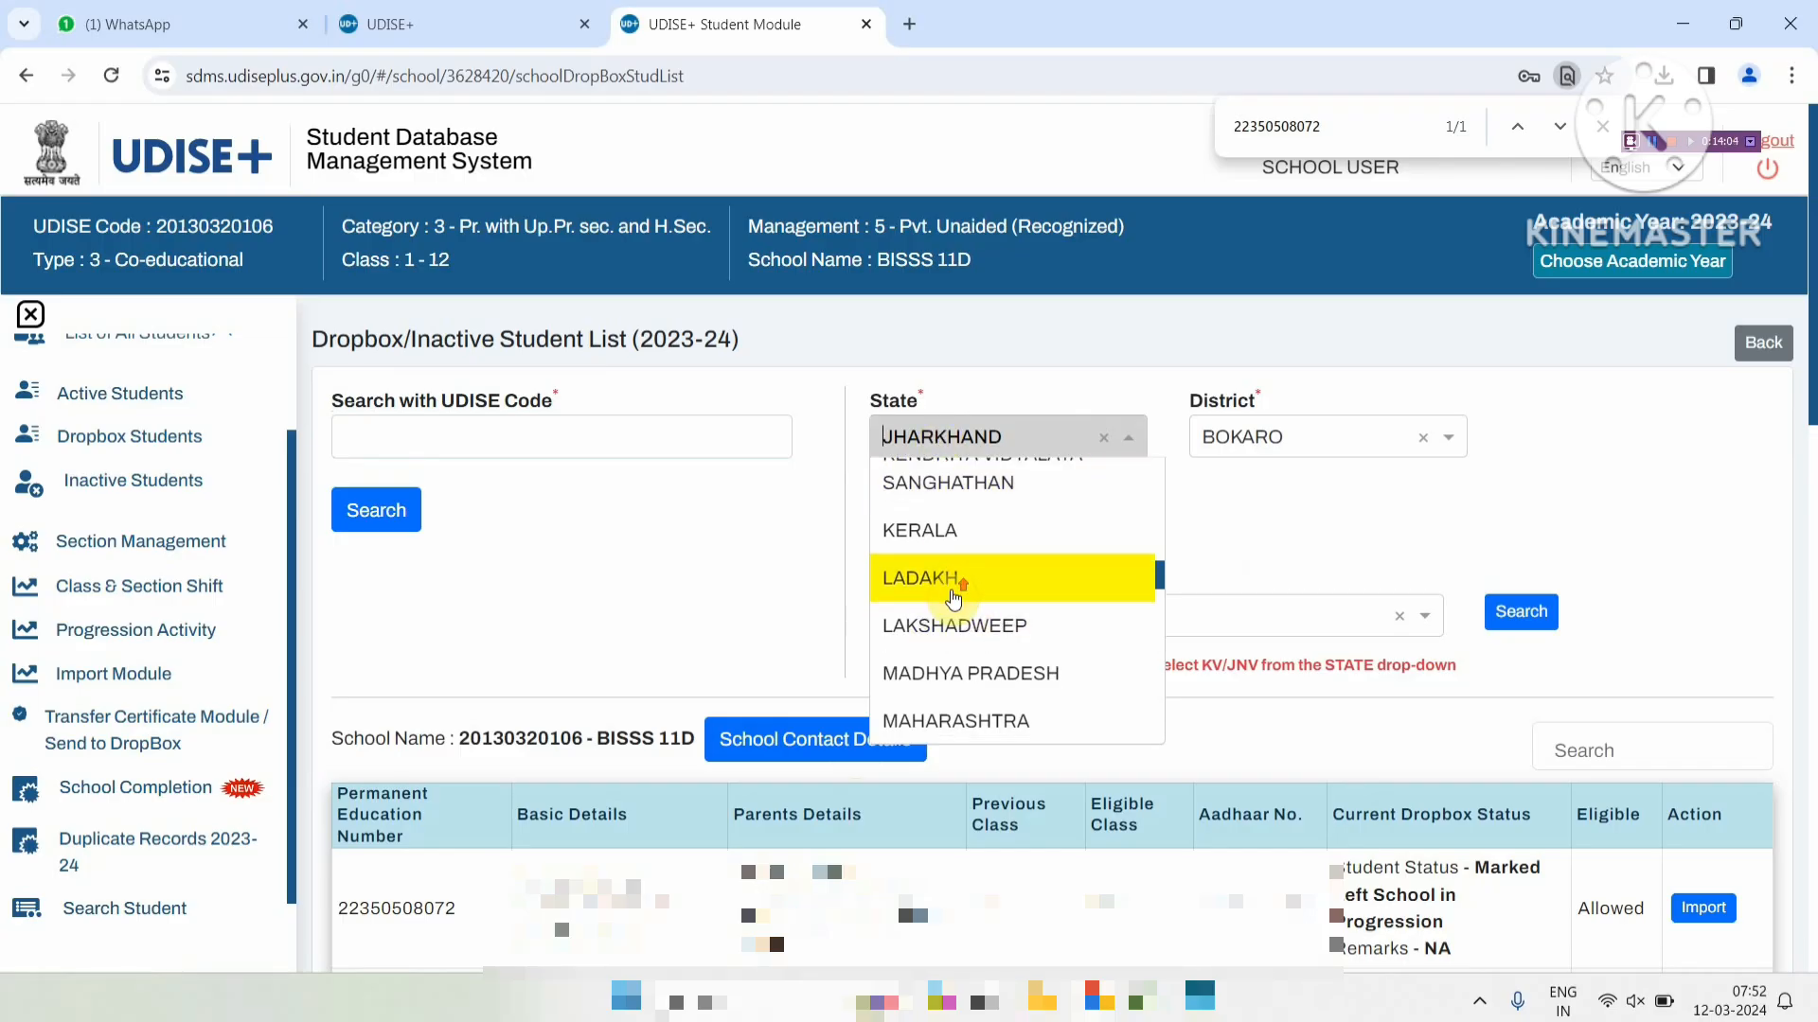
{"action": "scroll", "coordinate": [952, 591], "scroll_direction": "up", "scroll_amount": 10}
{"action": "left_click", "coordinate": [1238, 457]}
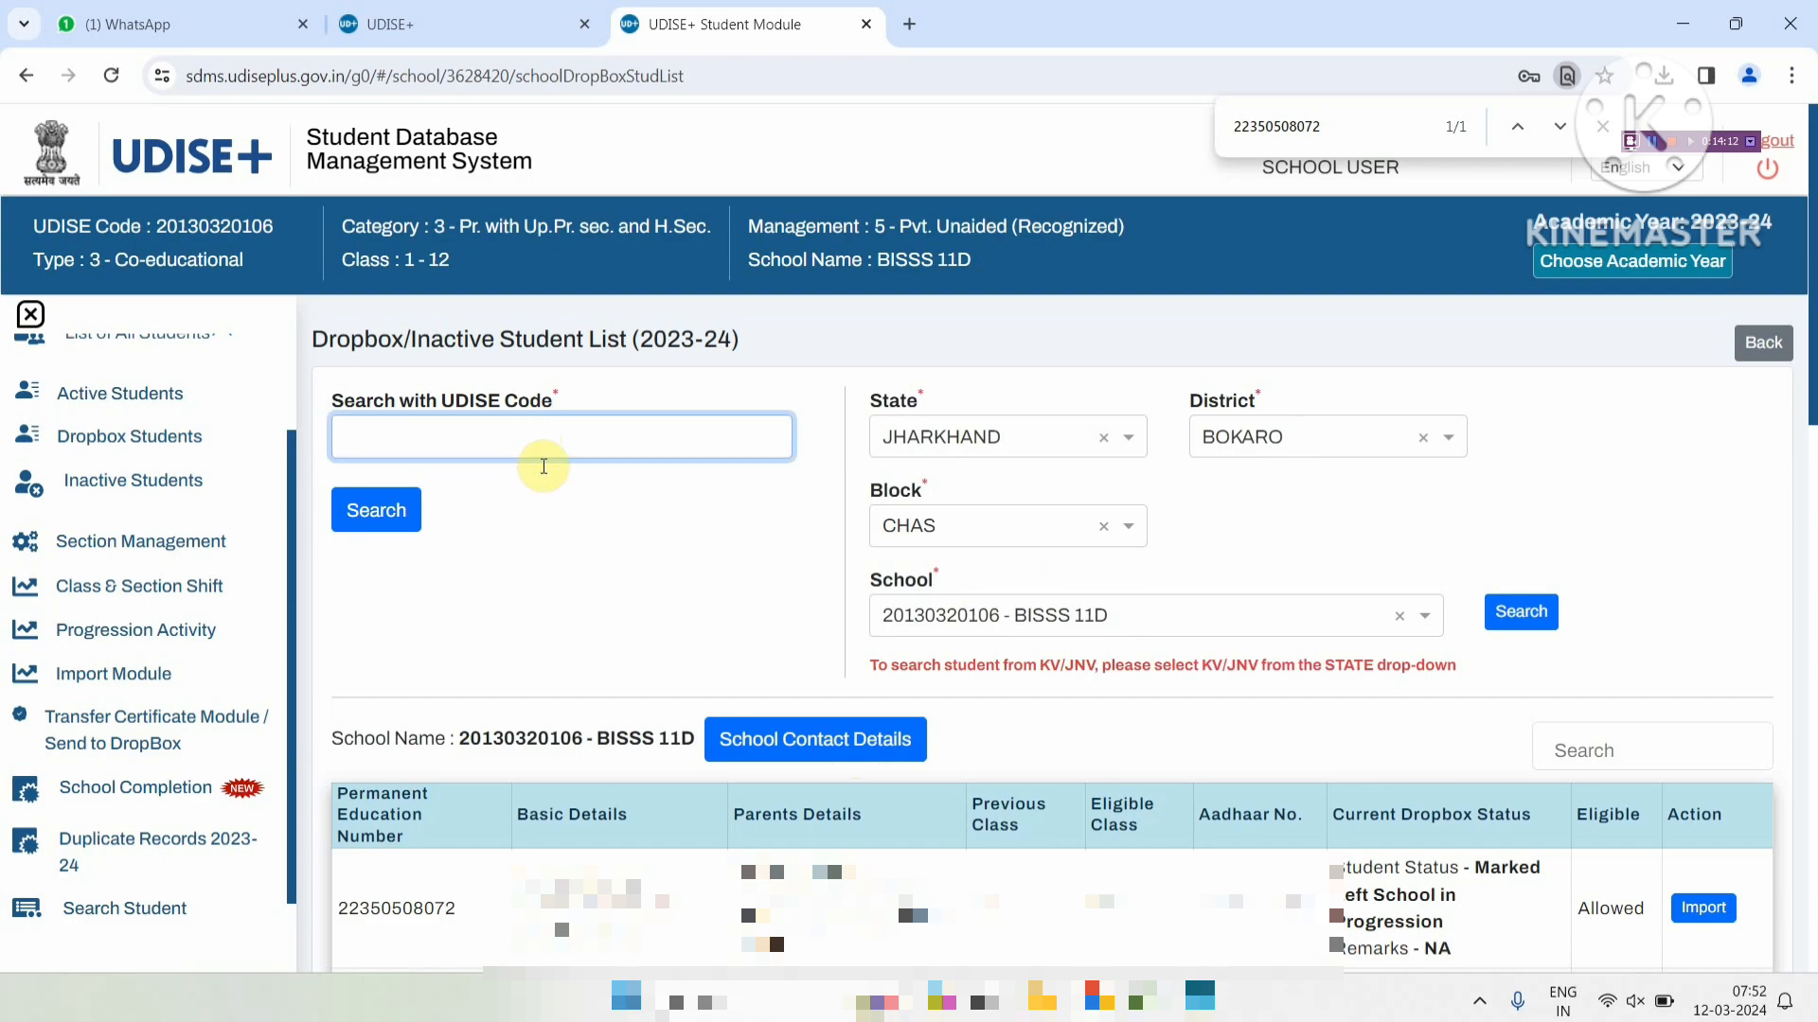
{"action": "left_click", "coordinate": [607, 577]}
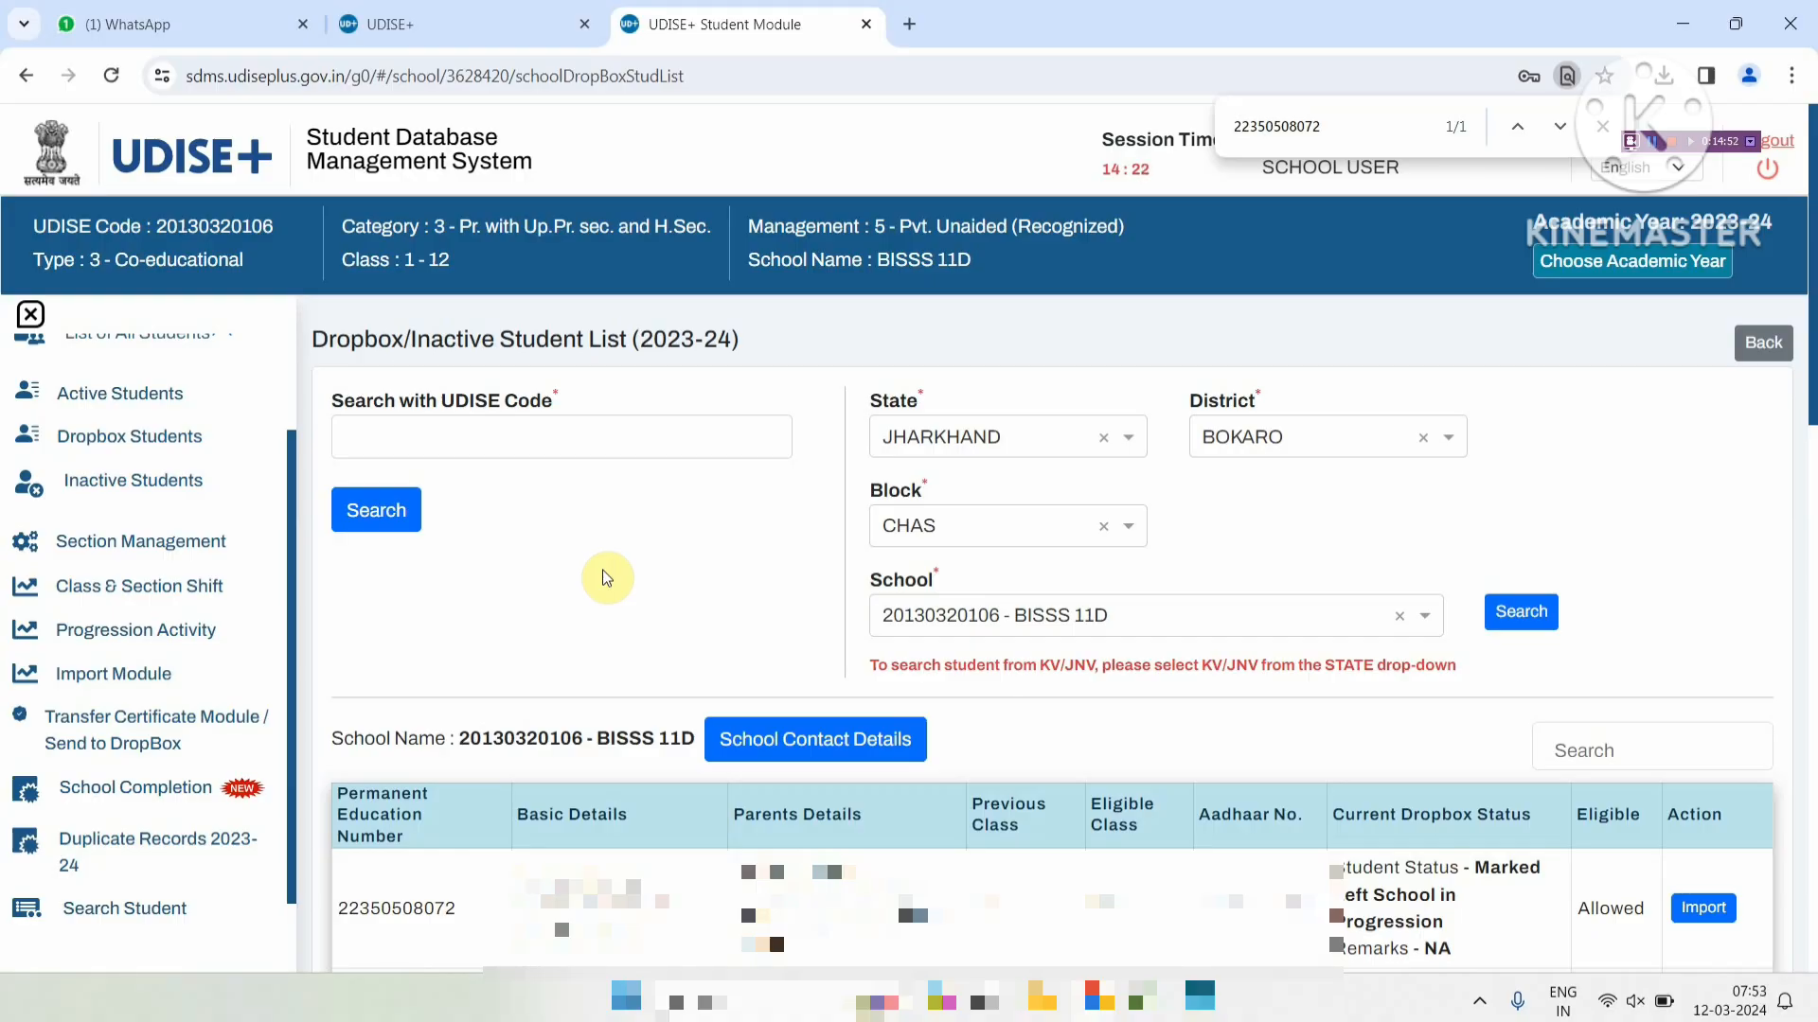
{"action": "left_click", "coordinate": [1766, 169]}
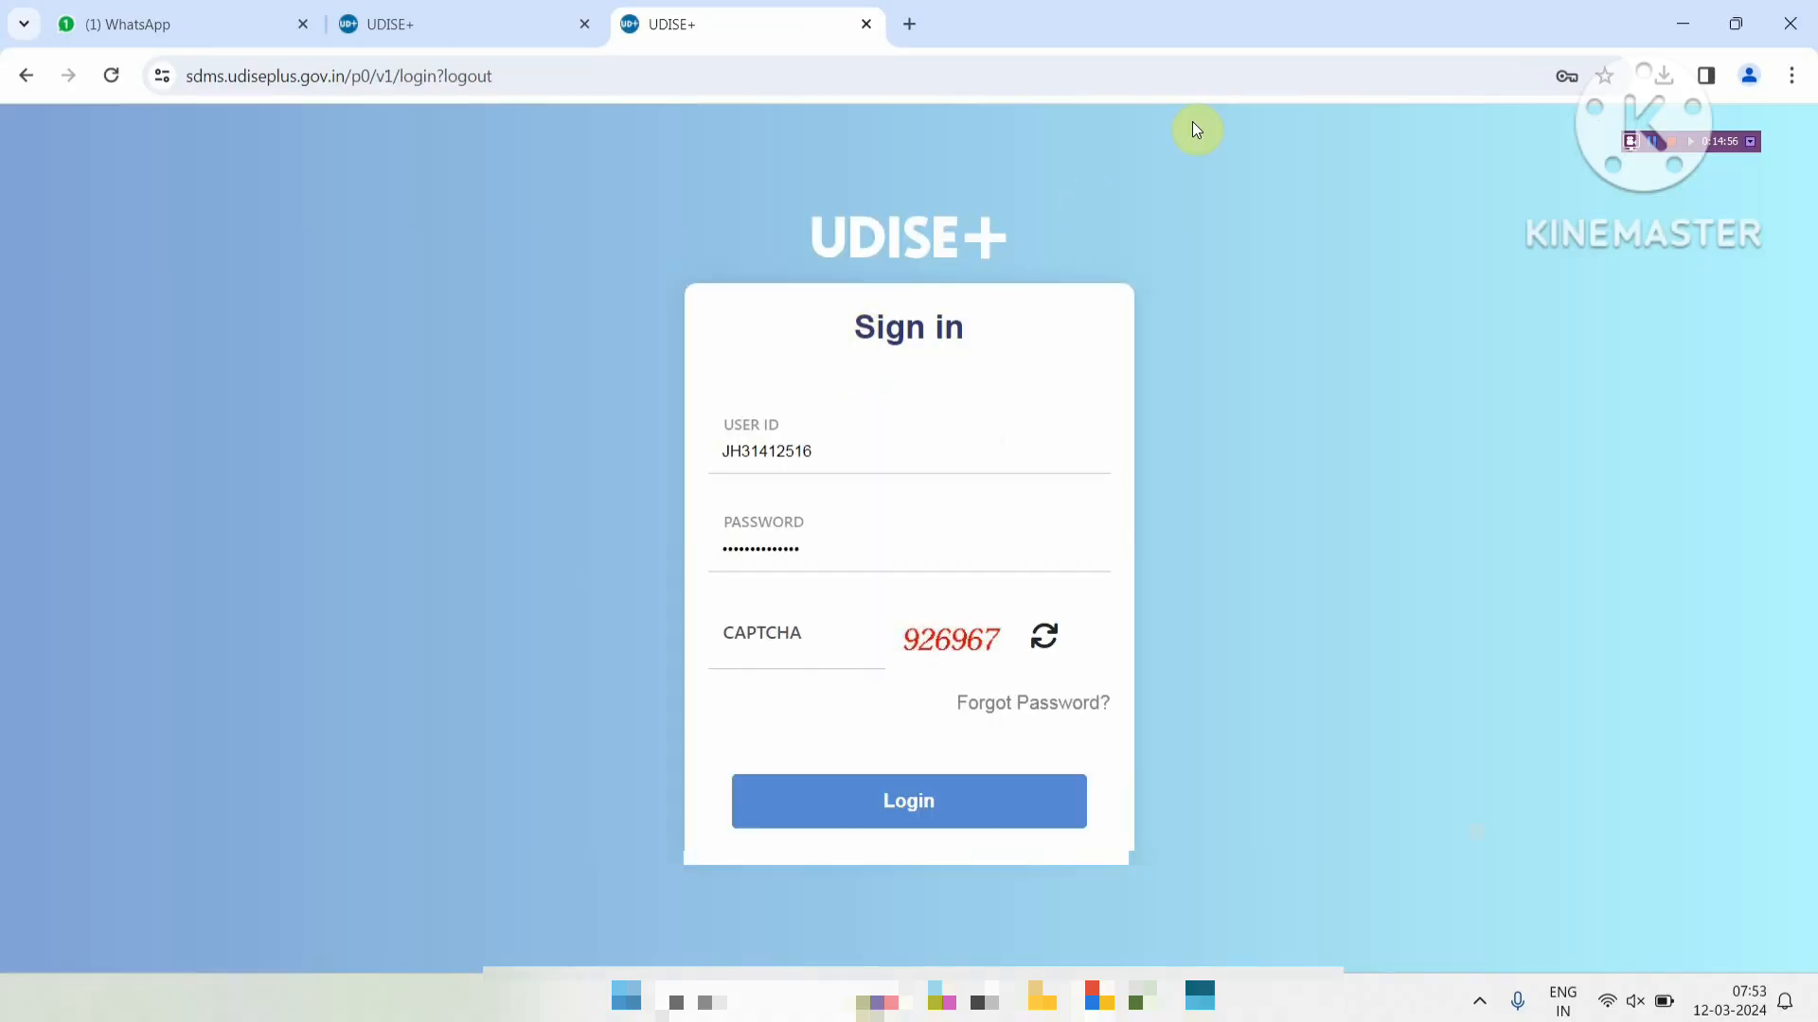